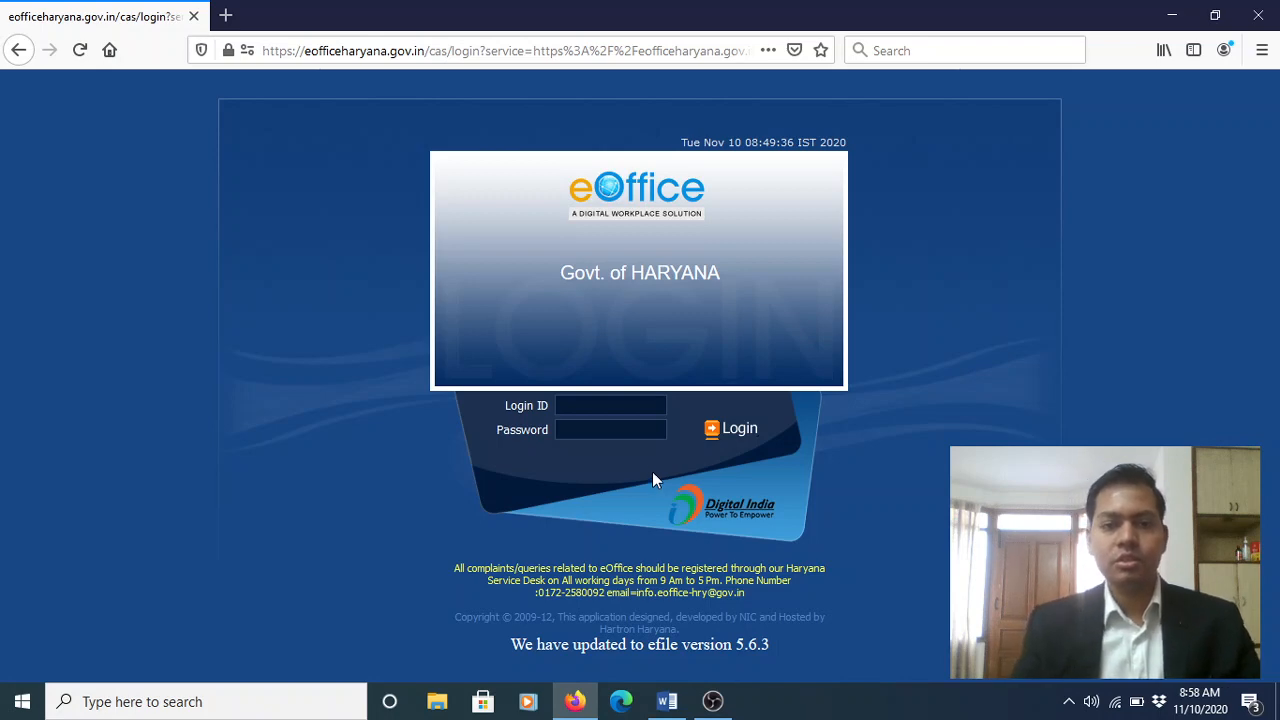
Try to log in to eOffice with the second saved login ID and its stored password
left_click(609, 410)
key("Down")
key("Down")
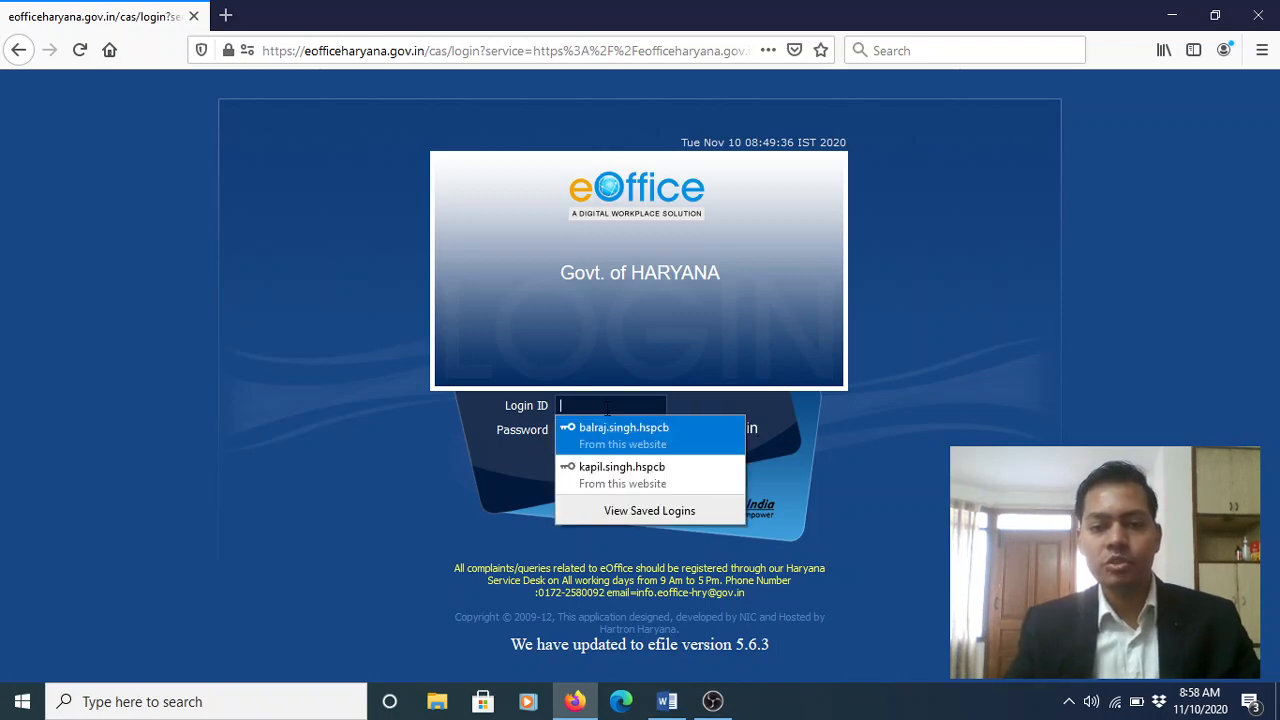
key("Return")
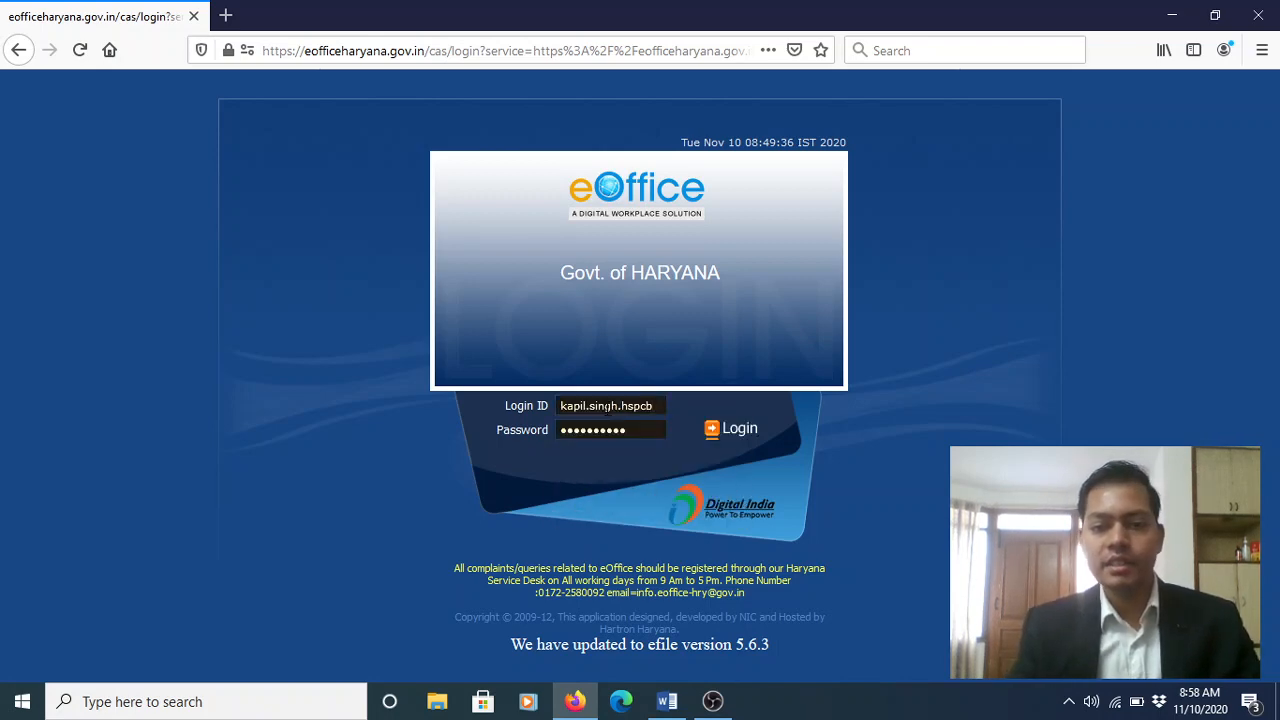
left_click(733, 427)
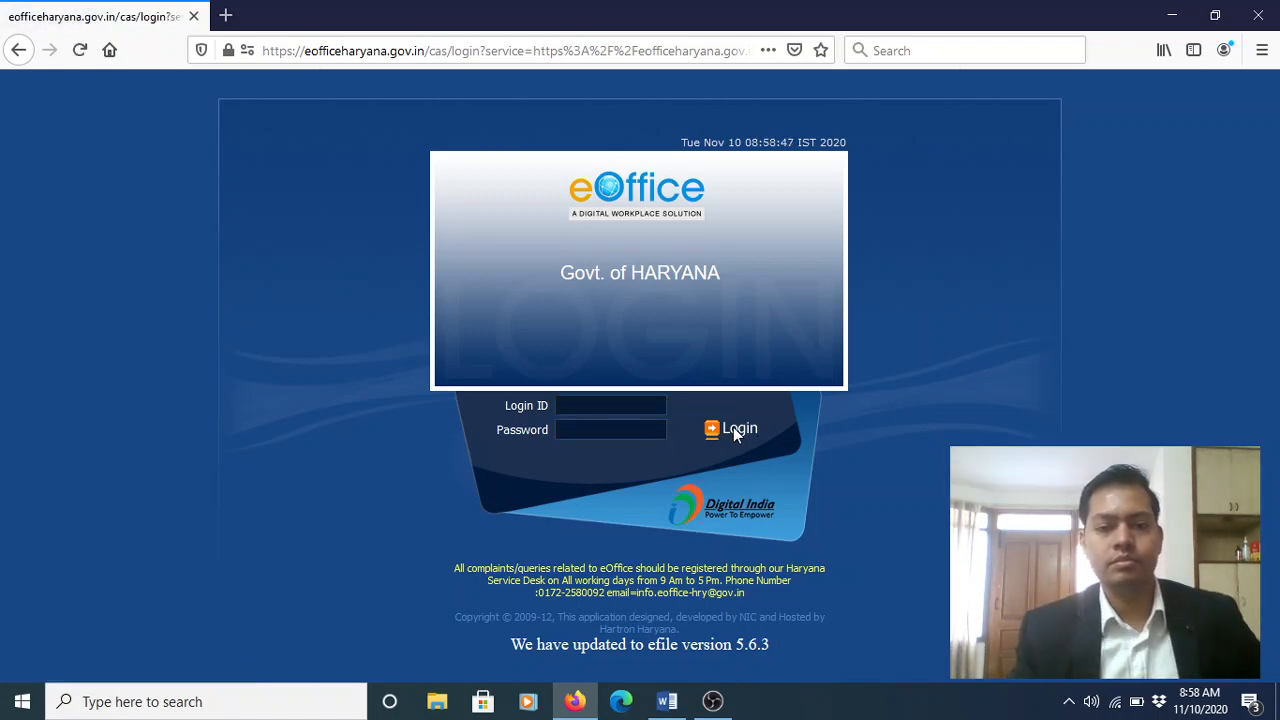
Fill in the login ID and password again from the second saved login and log in
left_click(615, 410)
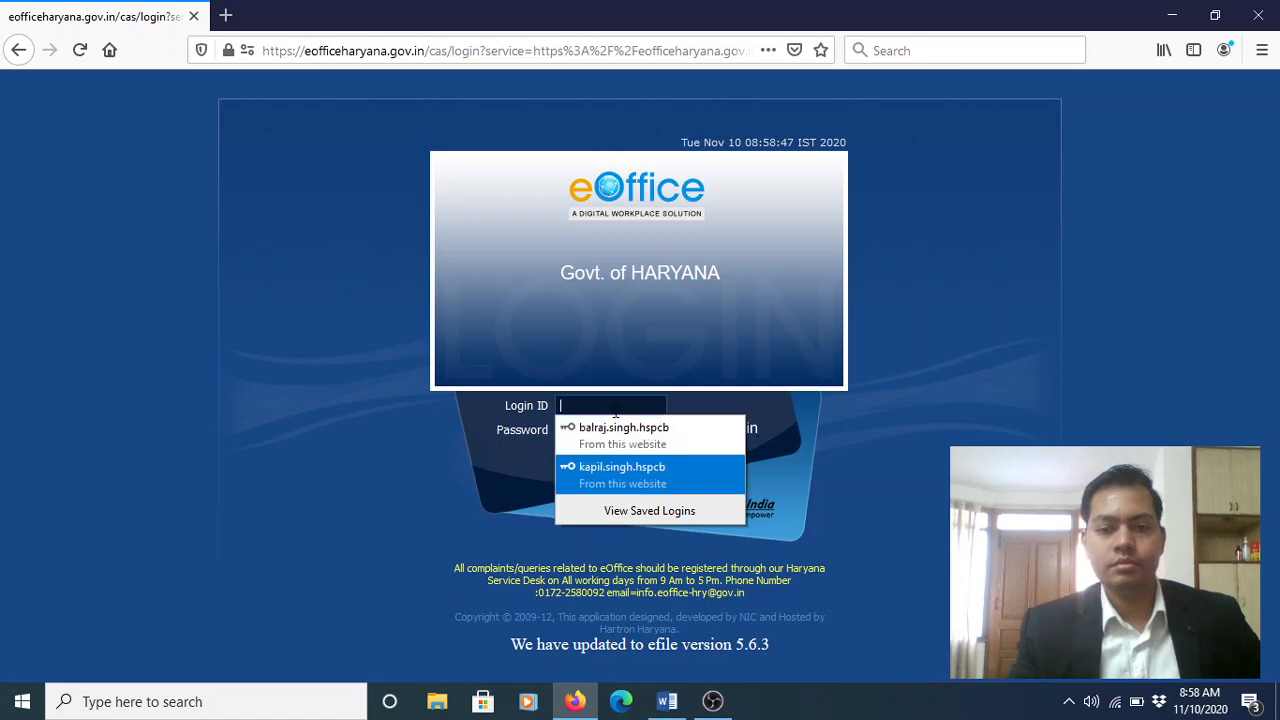
left_click(622, 470)
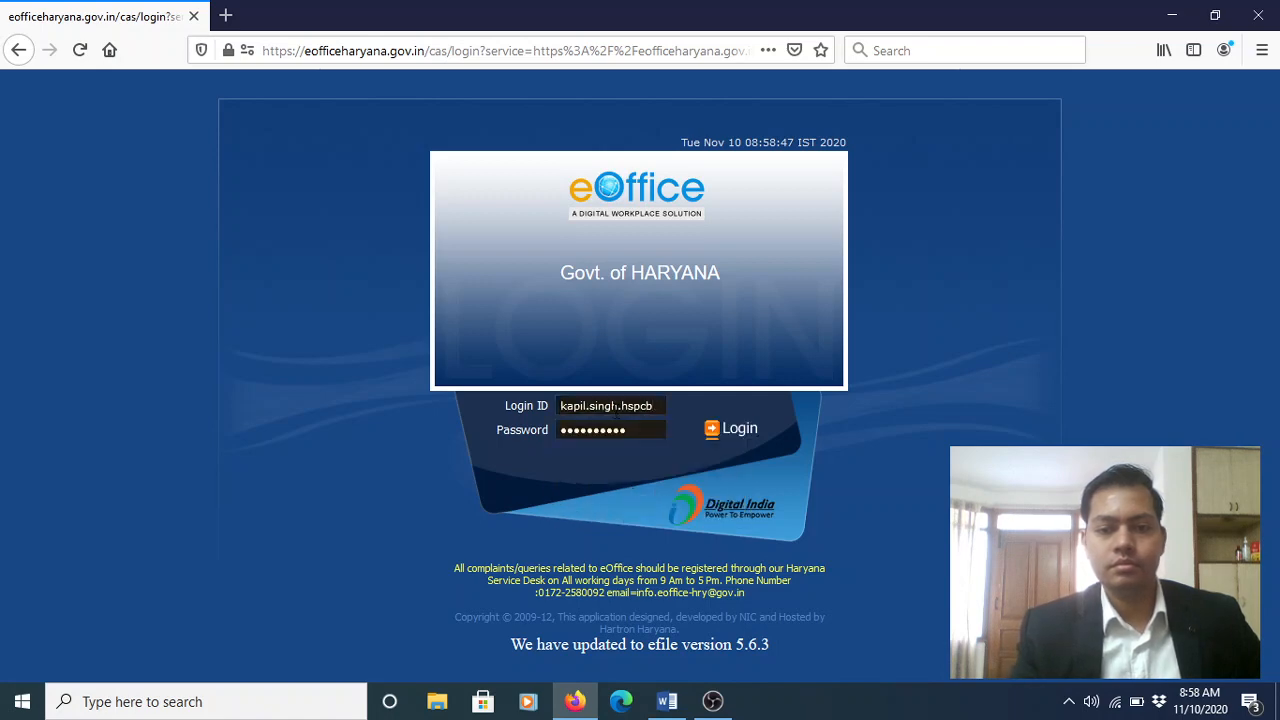
left_click(733, 430)
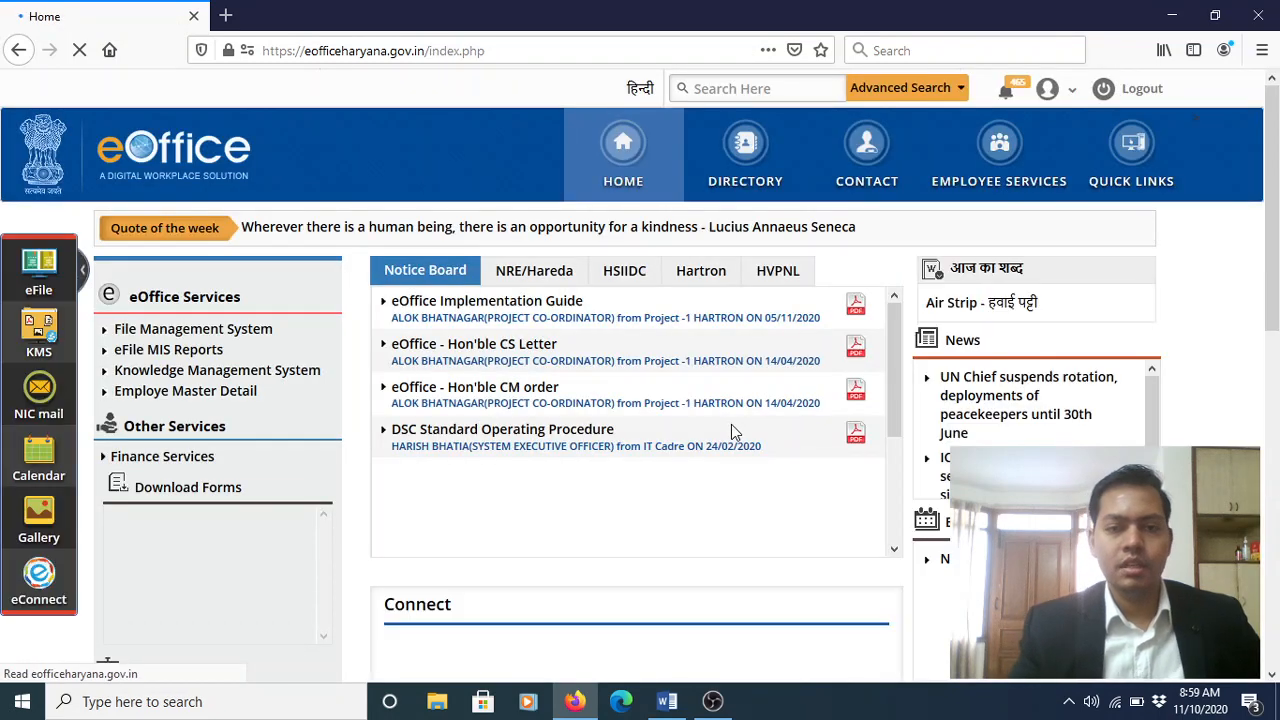
Open the File Management System and list the completed files among the created ones
left_click(167, 330)
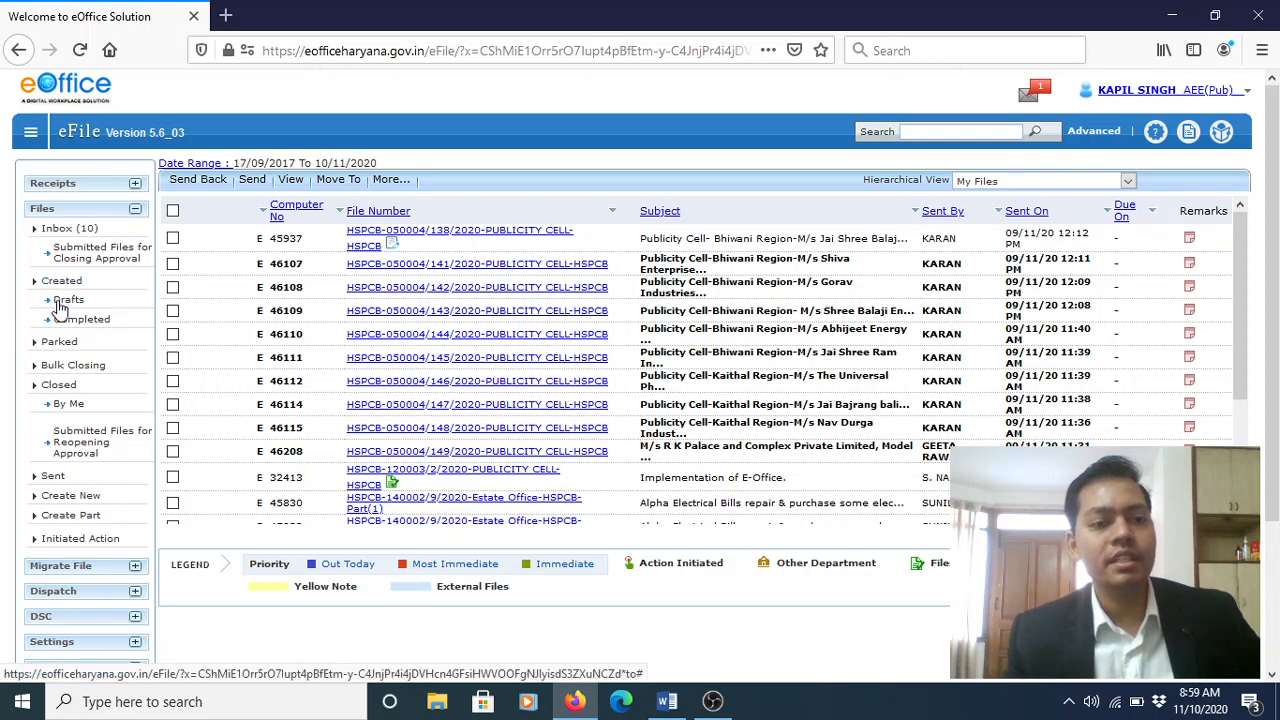
left_click(76, 328)
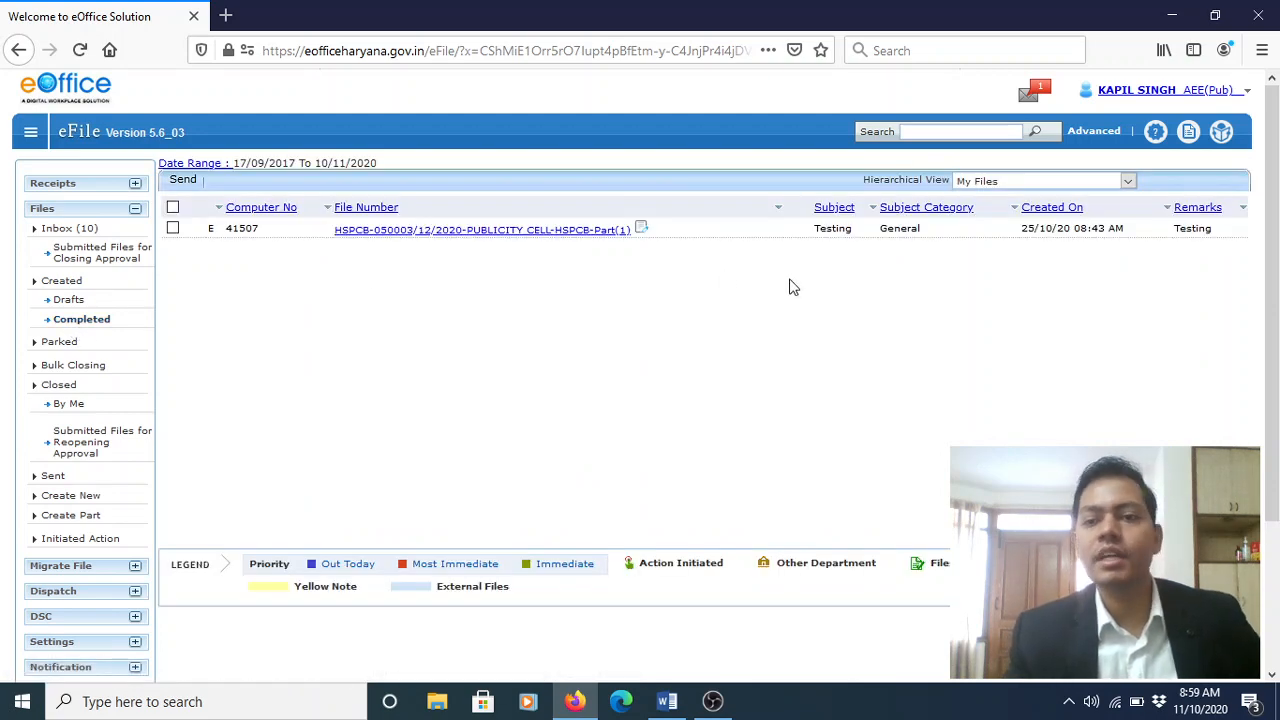
double_click(834, 229)
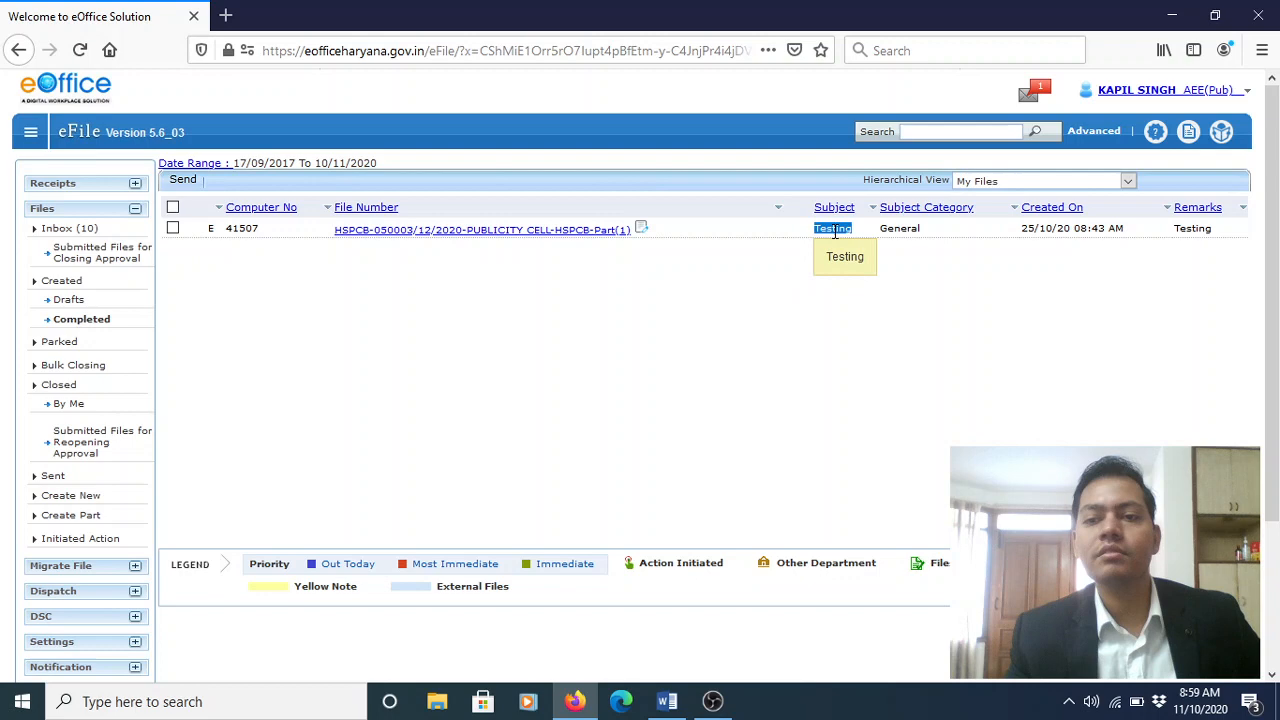
left_click(926, 243)
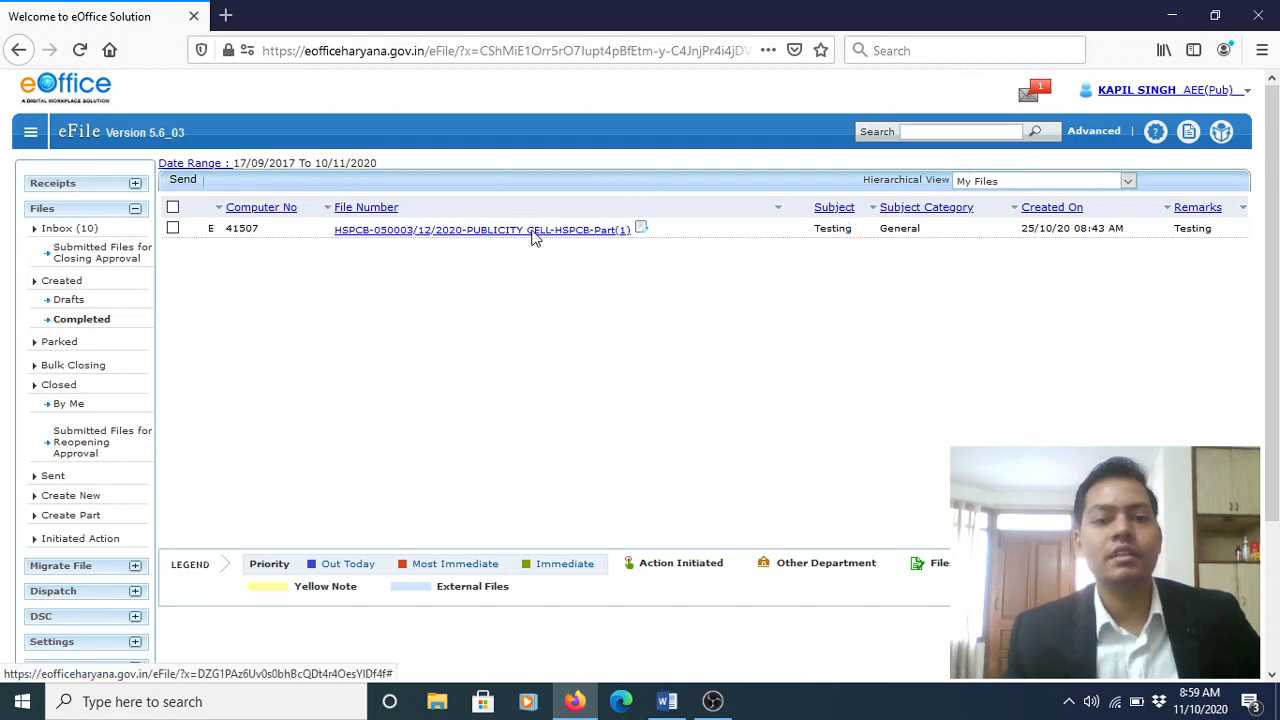
Open the completed file with the subject Testing and start a new draft in it
left_click(534, 232)
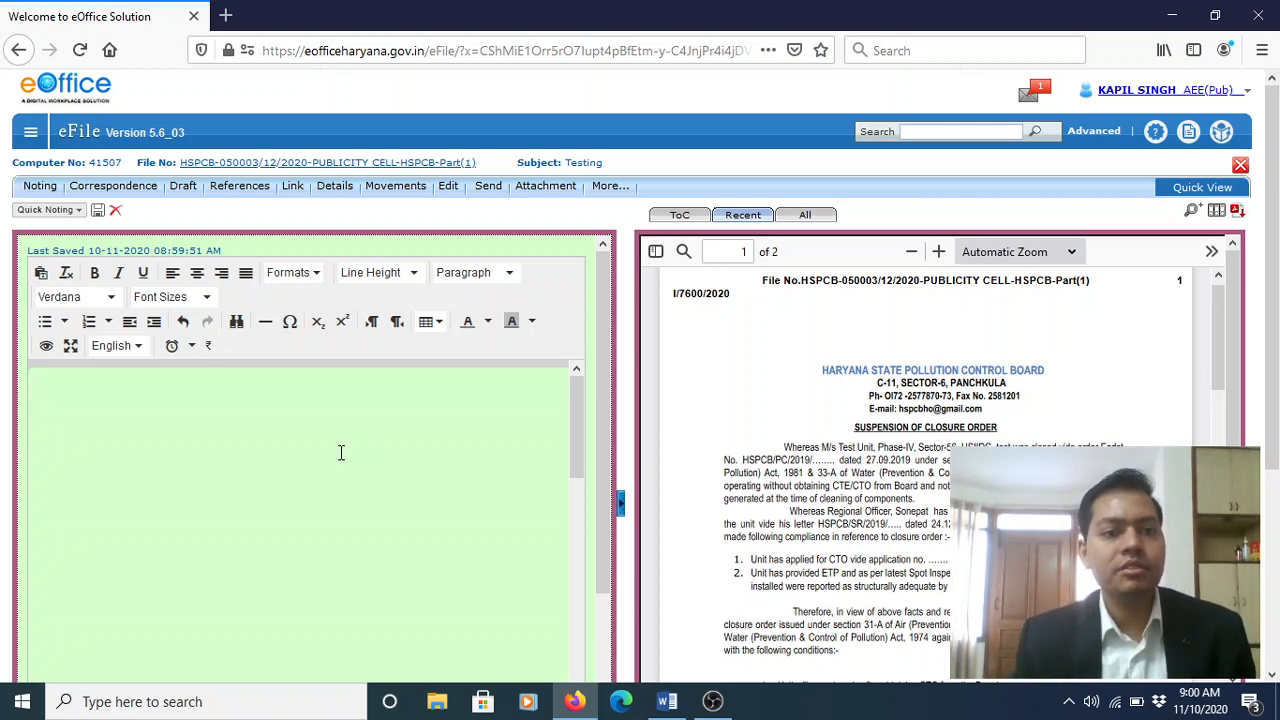
left_click(181, 191)
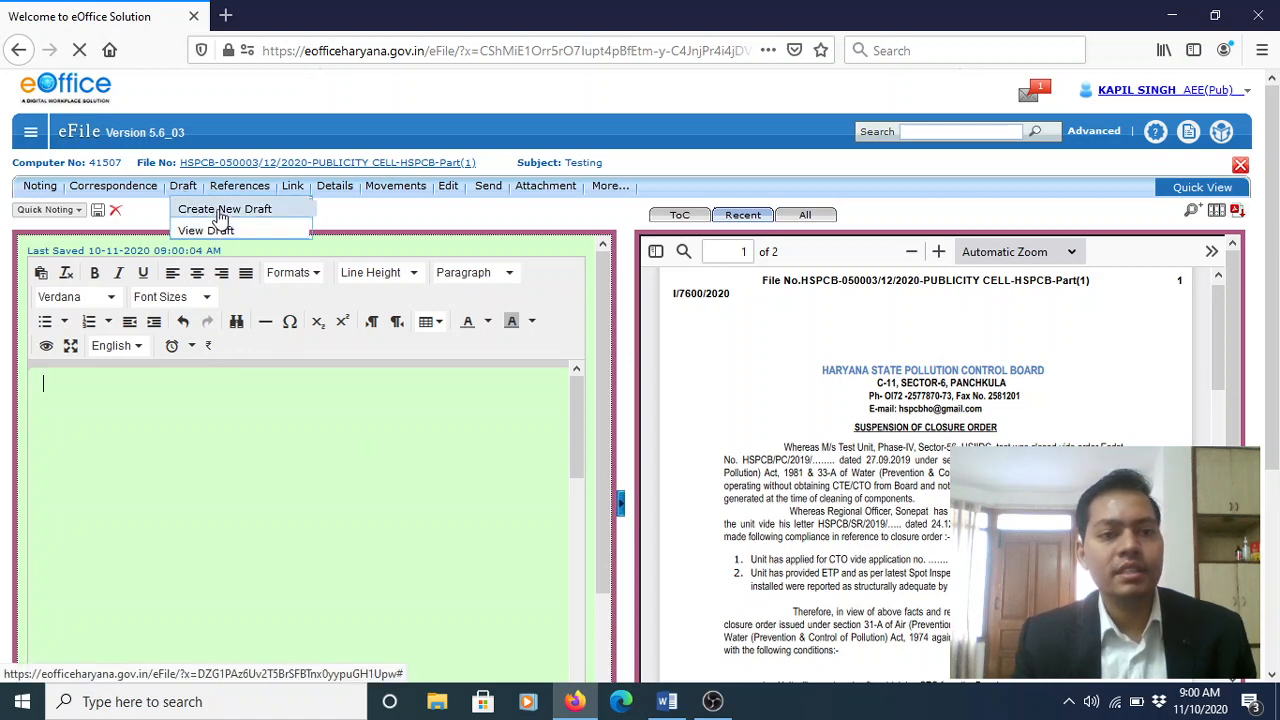
left_click(221, 217)
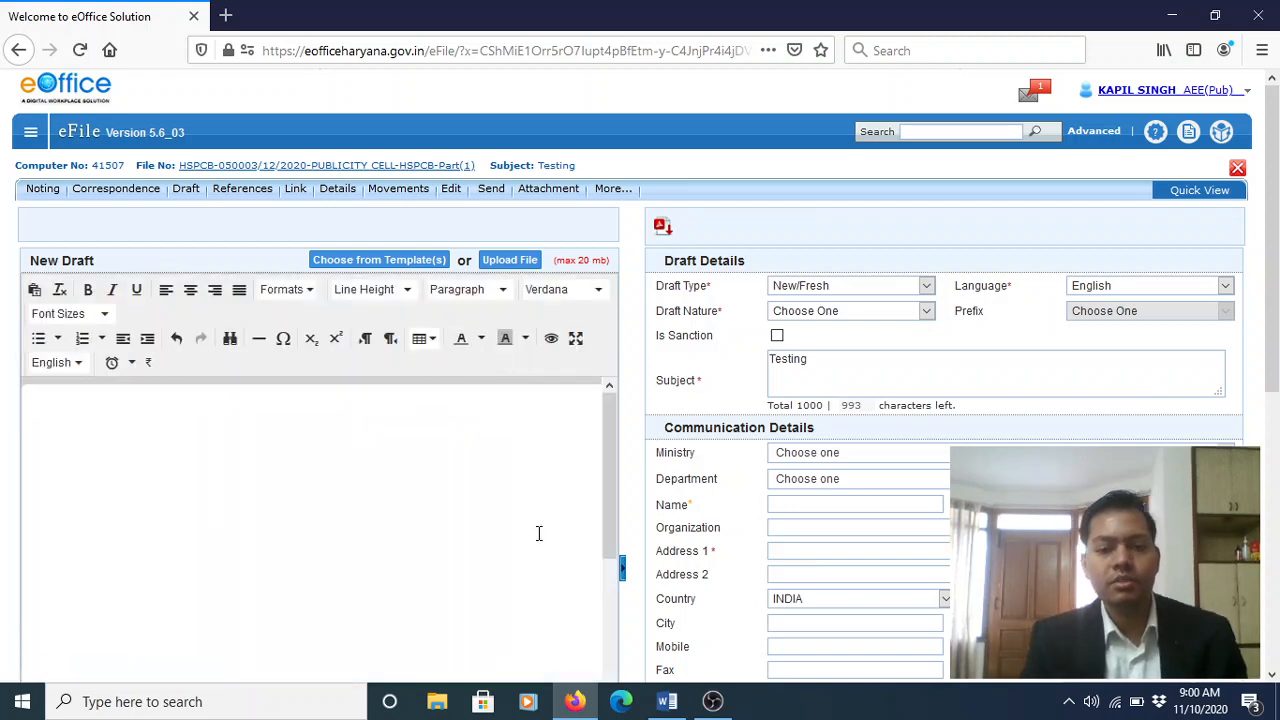
Copy the whole Suspension of Closure Order letter from the Word letter format document and paste it into the new draft's body in Firefox
left_click(668, 703)
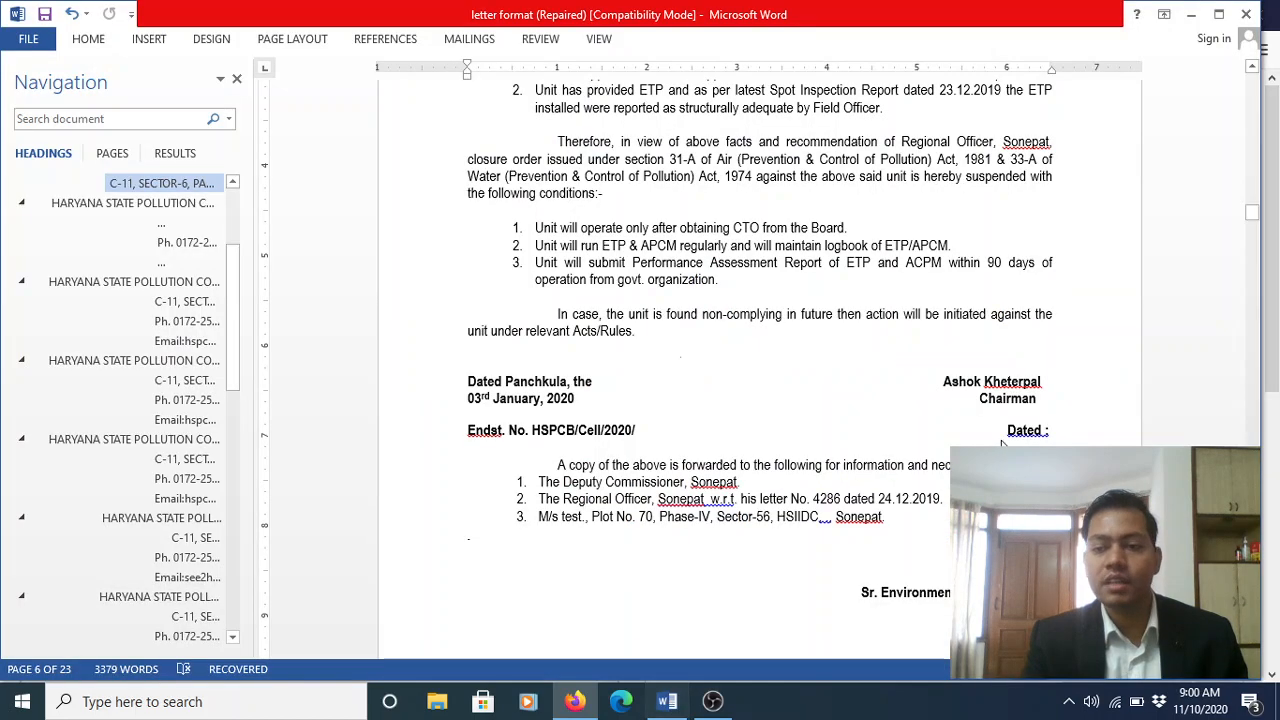
left_click_drag(1250, 220, 1254, 210)
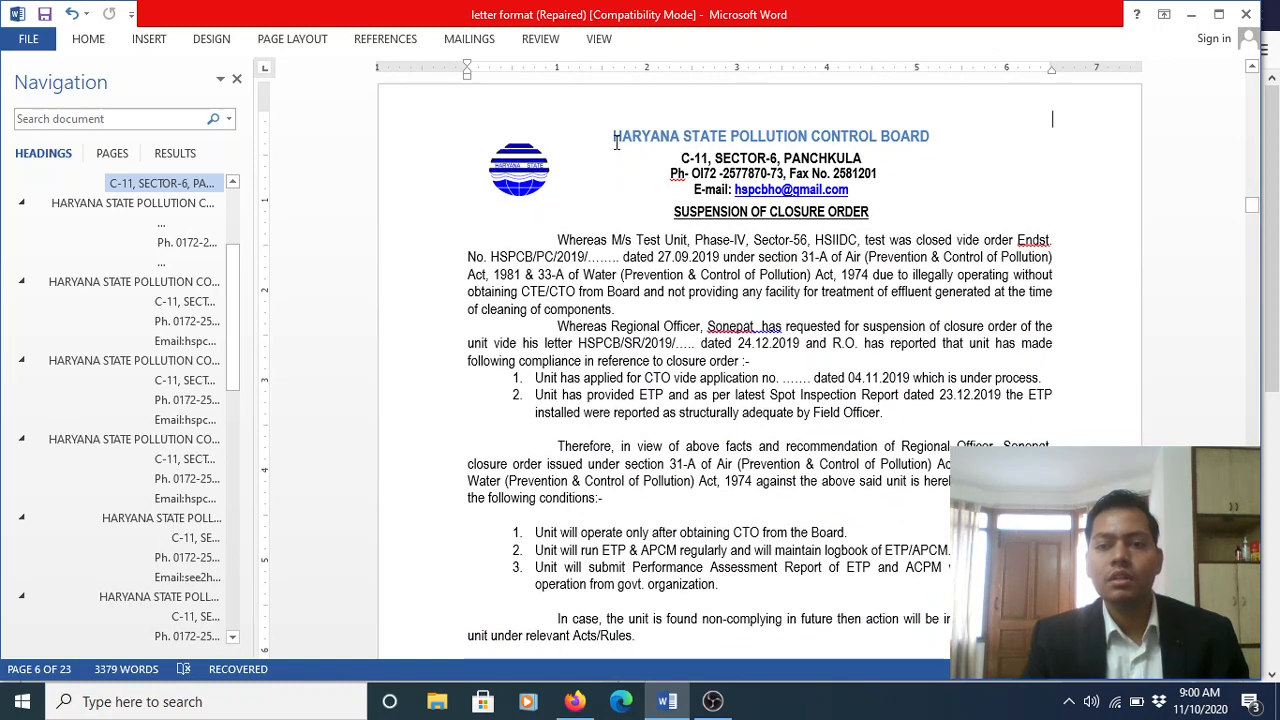
left_click_drag(613, 136, 798, 615)
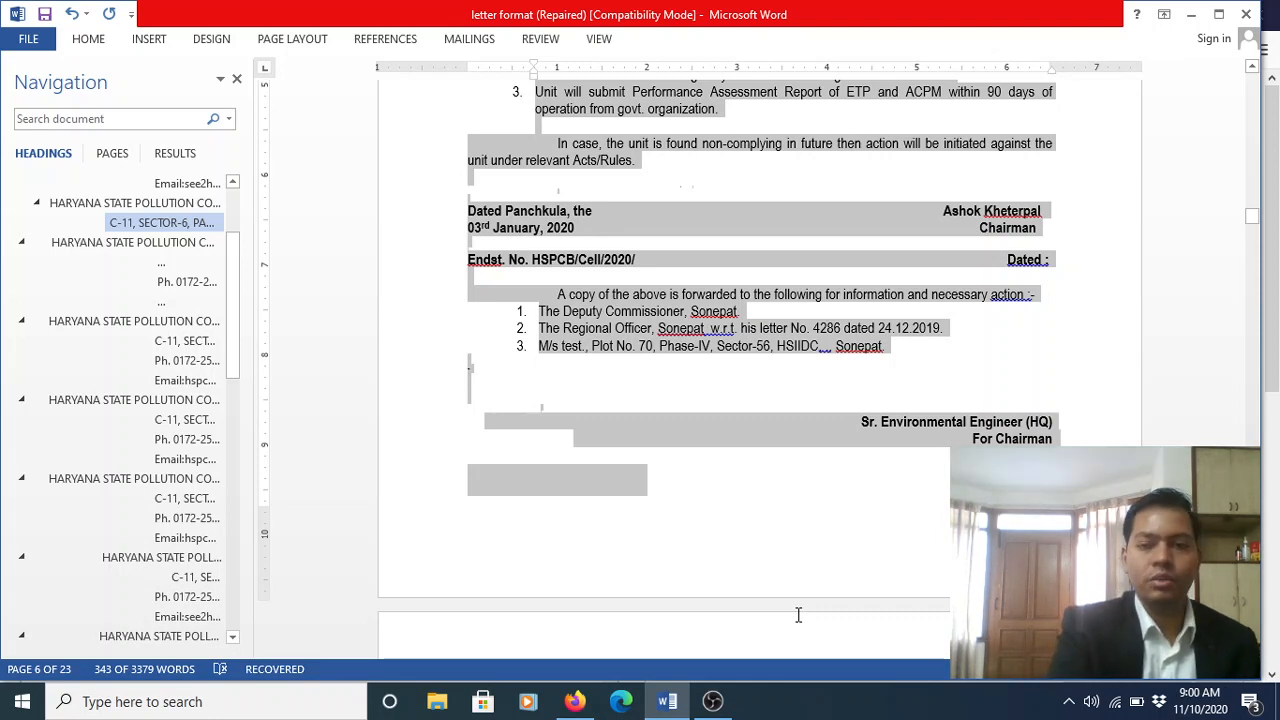
left_click(577, 700)
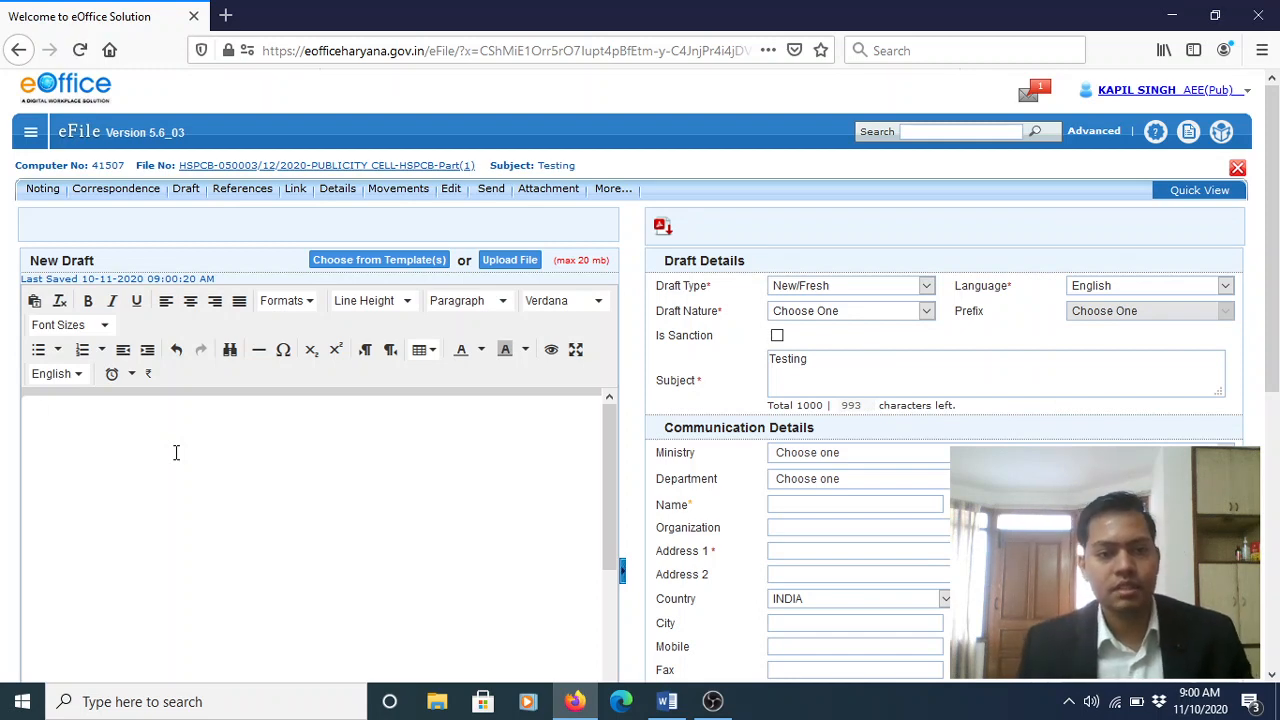
key("ctrl+v")
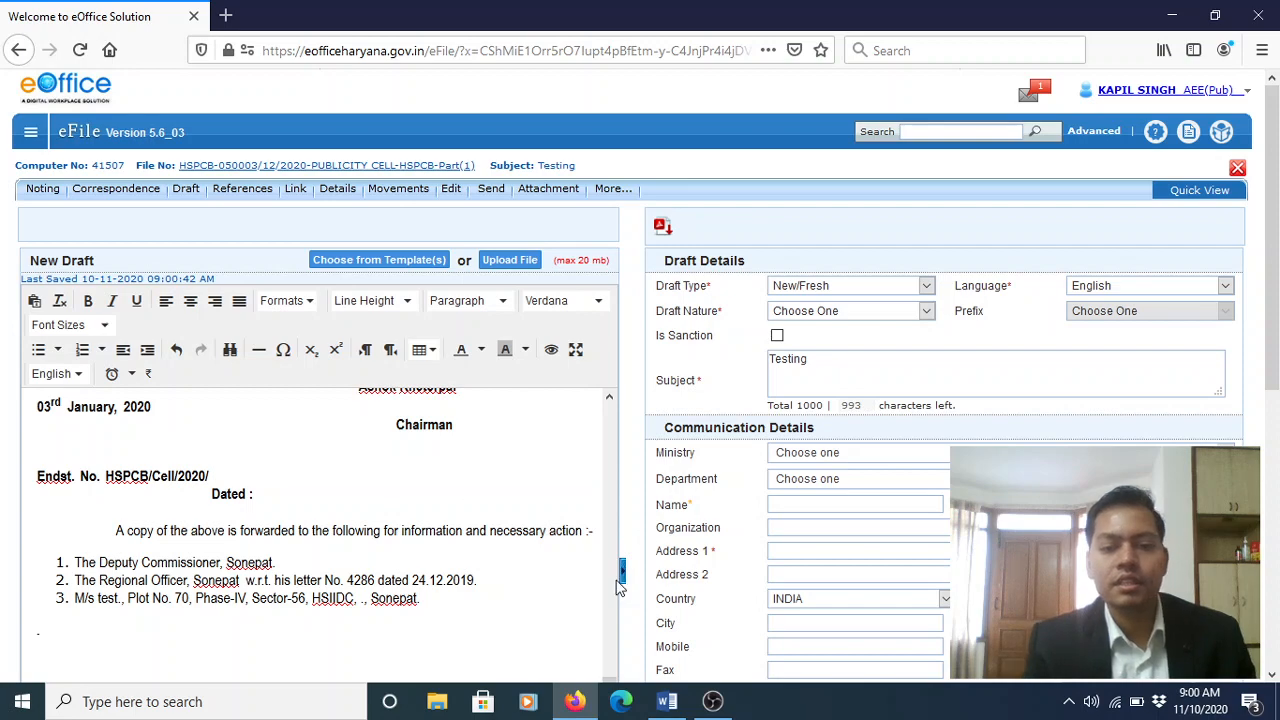
Examine the layout of the date, signatory, endorsement and closing signature blocks in the pasted letter
scroll(660, 558, "down", 2)
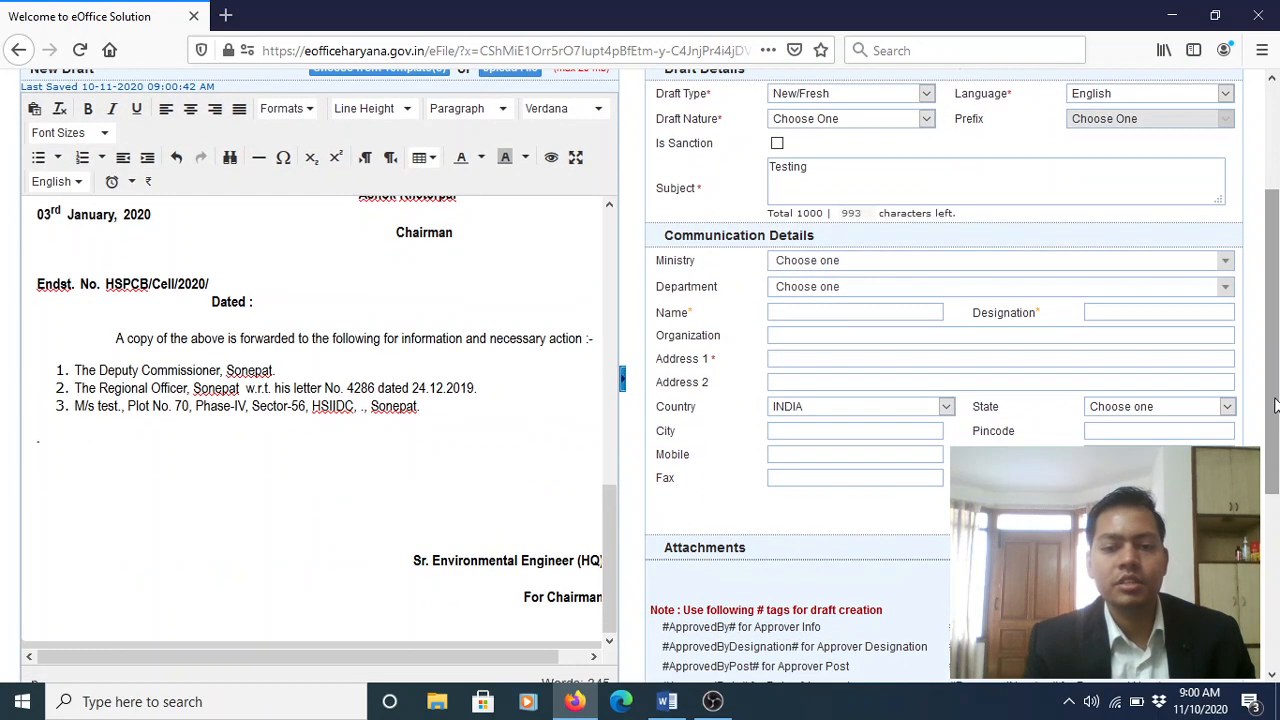
left_click_drag(604, 567, 613, 497)
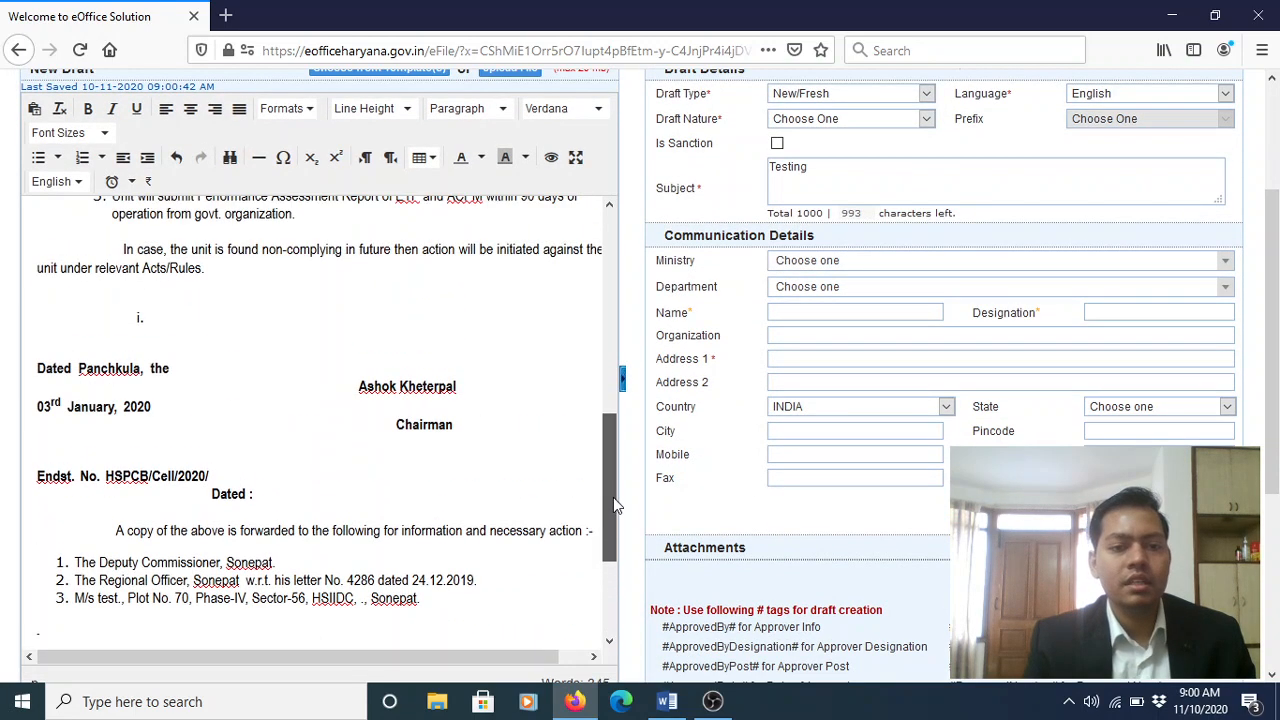
left_click_drag(455, 437, 30, 370)
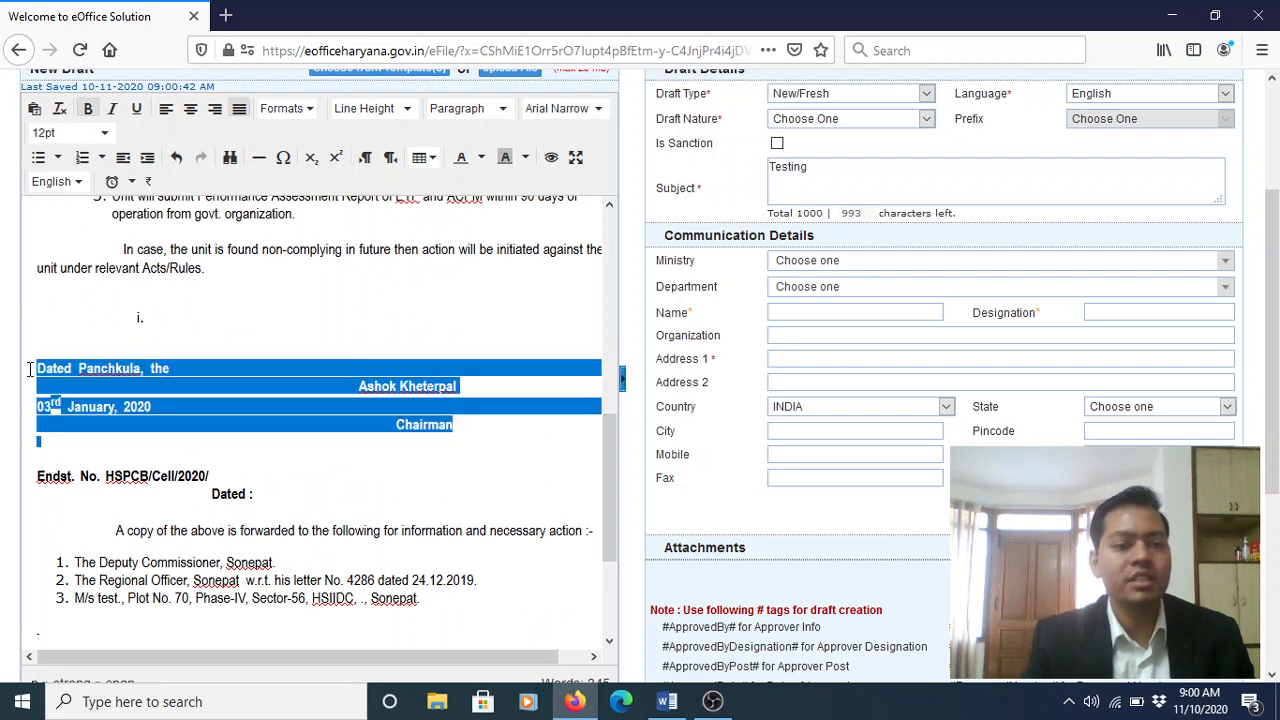
left_click(267, 500)
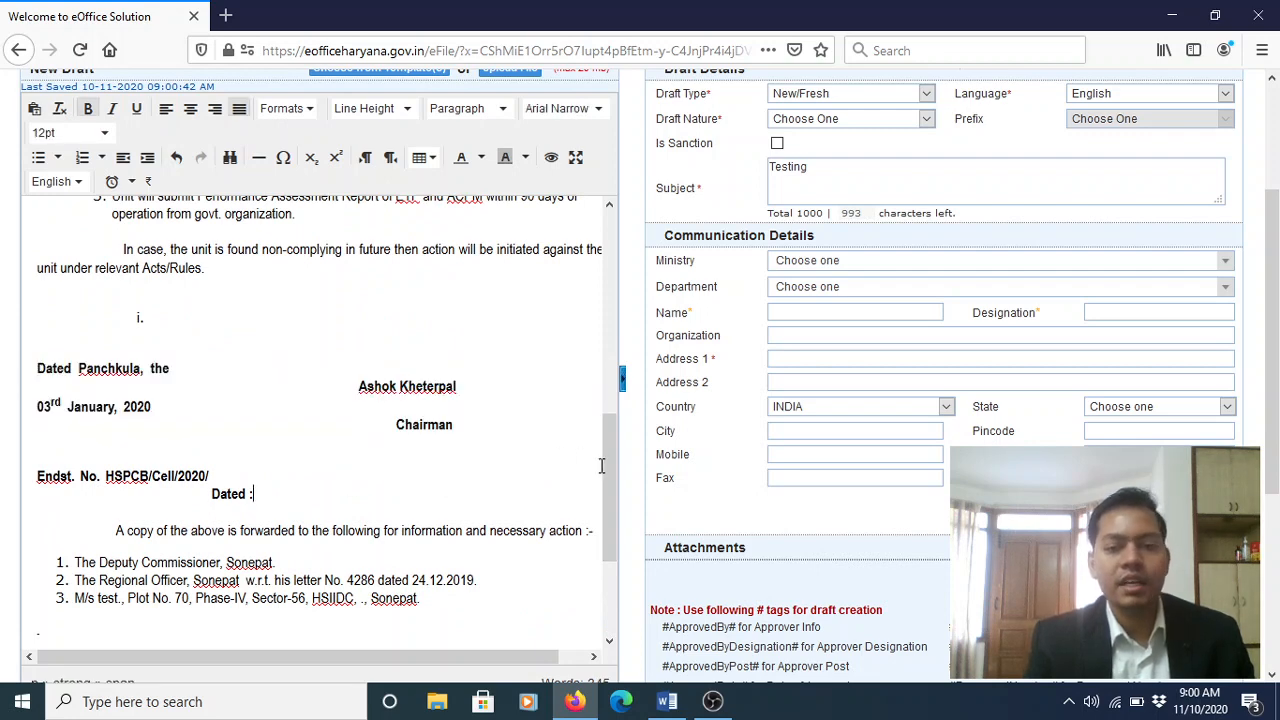
left_click_drag(607, 467, 609, 576)
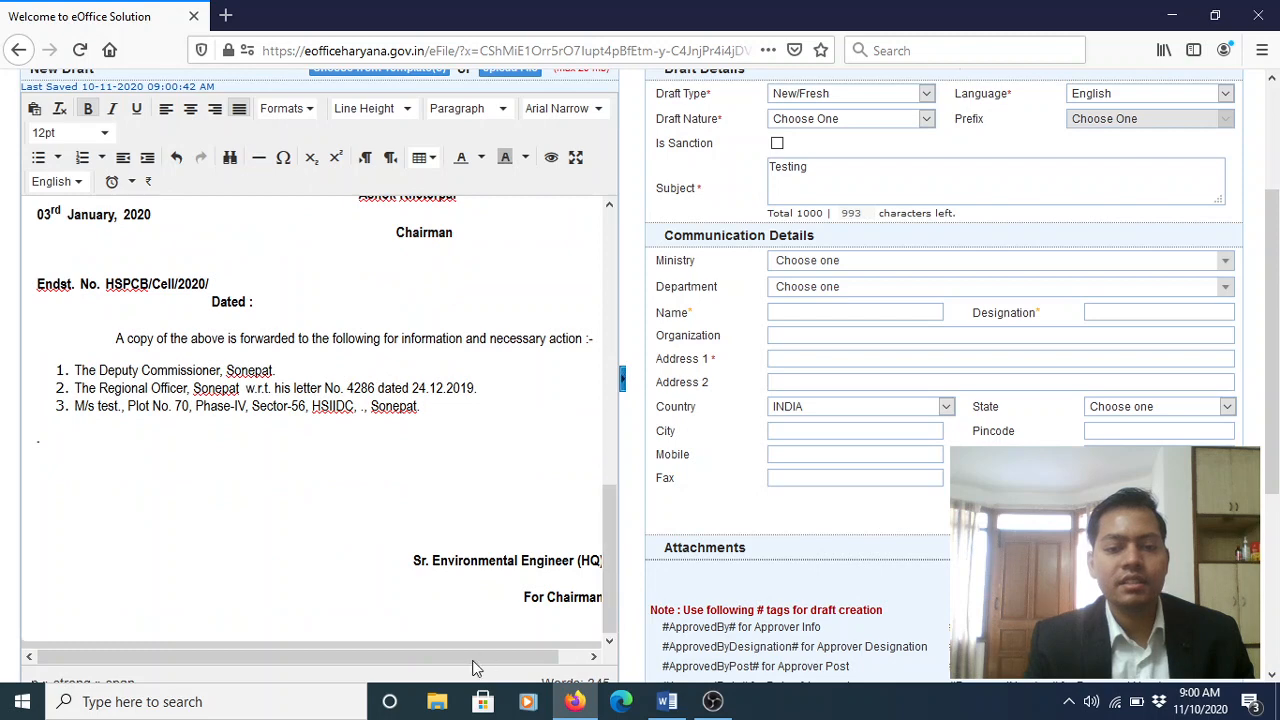
left_click_drag(470, 666, 494, 666)
left_click(568, 597)
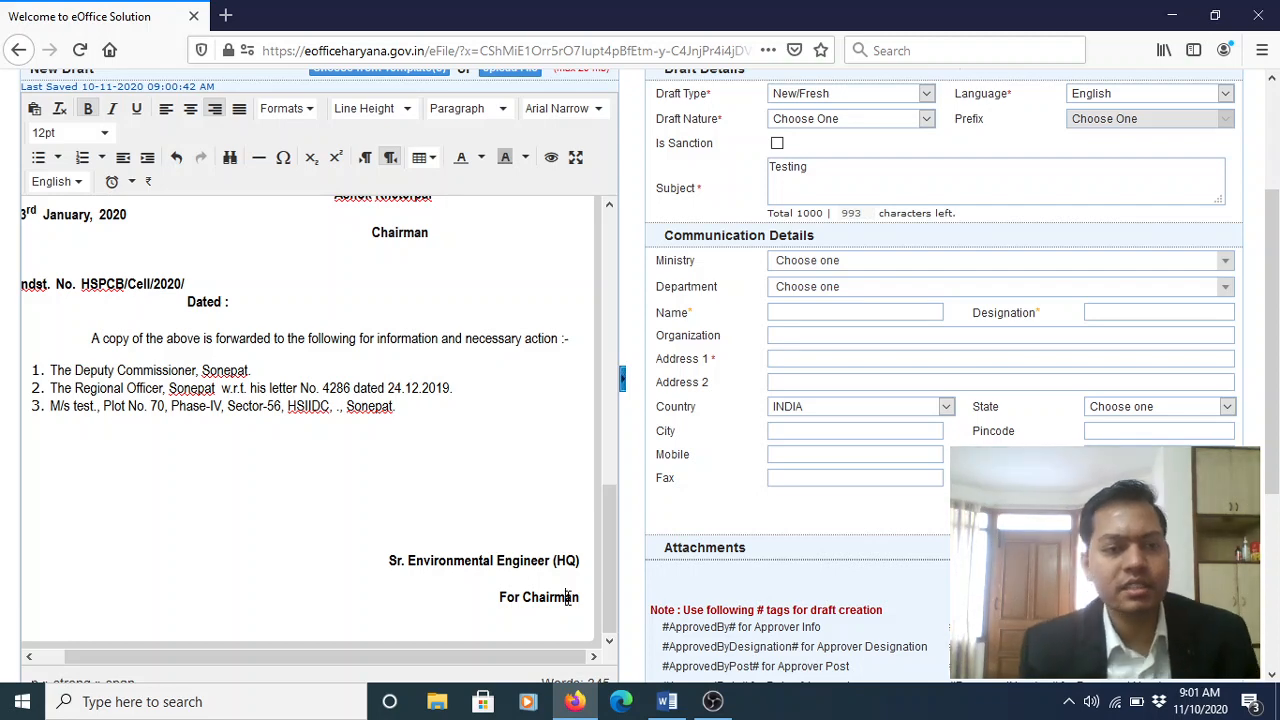
left_click_drag(394, 651, 286, 650)
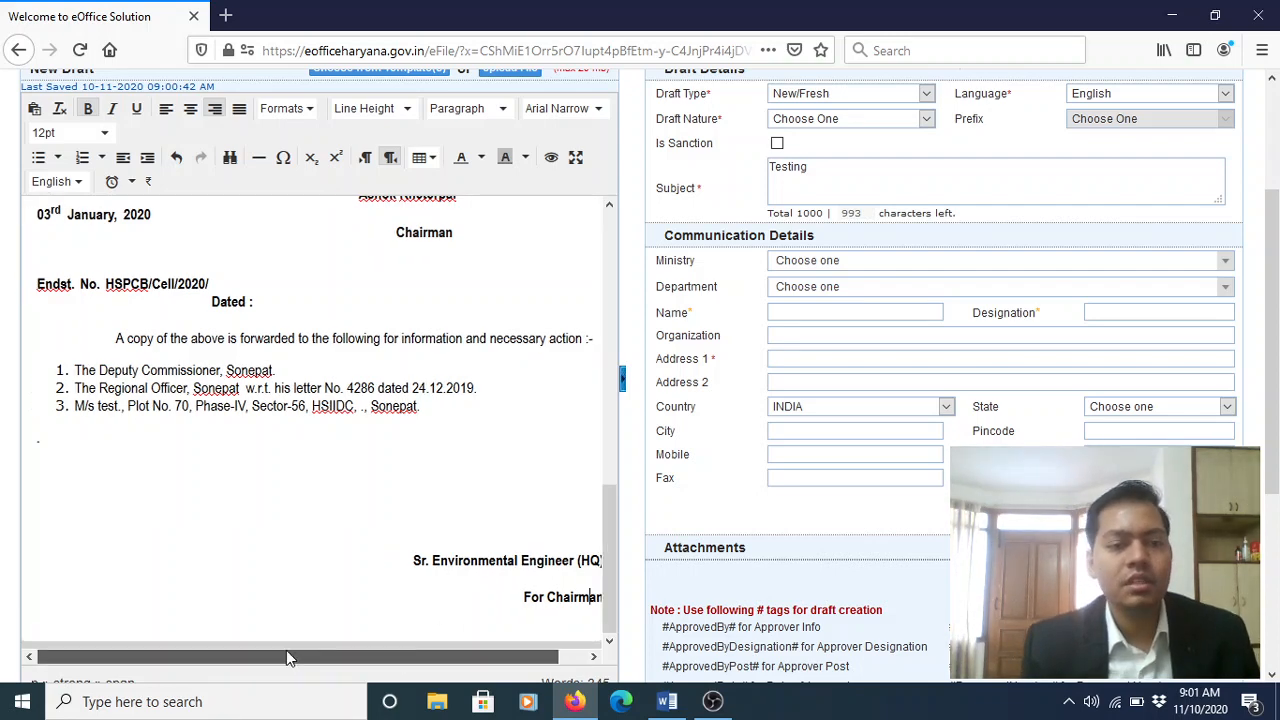
mouse_move(613, 561)
left_mouse_down()
mouse_move(617, 334)
mouse_move(608, 539)
mouse_move(620, 510)
left_mouse_up()
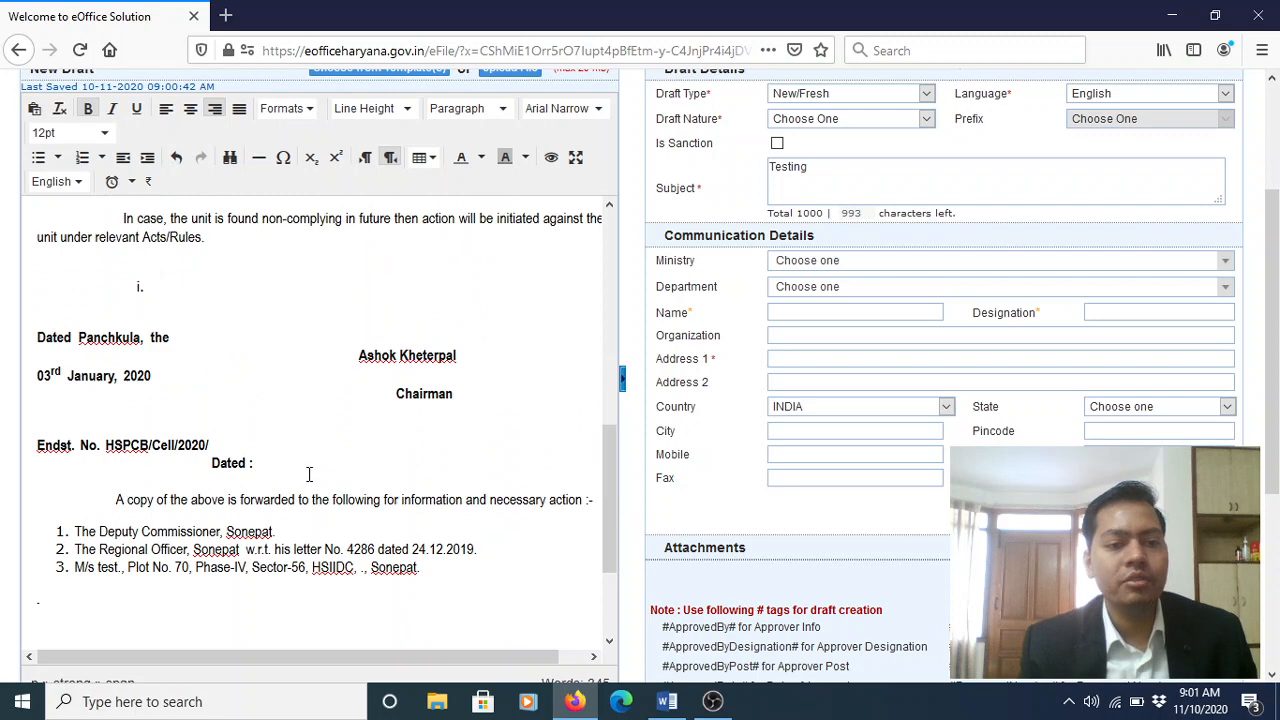
Clear the formatting of the letter's date, signatory and endorsement lines
left_click_drag(40, 481, 35, 287)
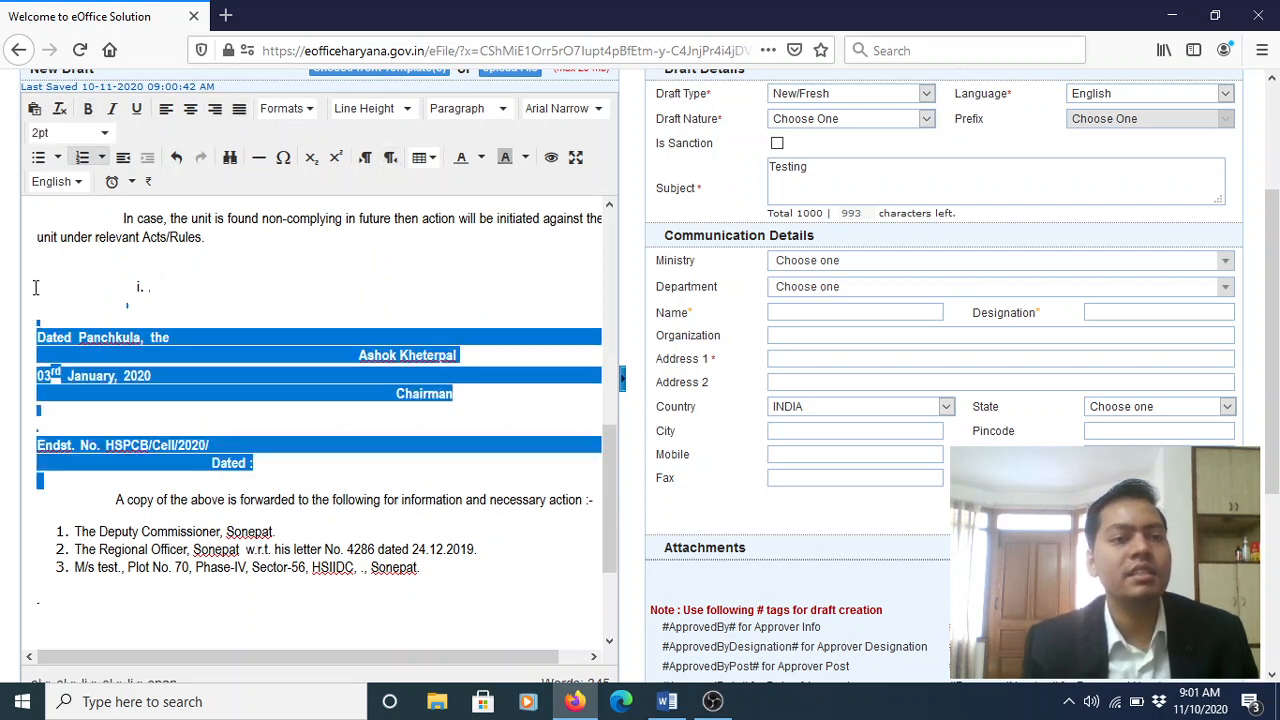
left_click(59, 111)
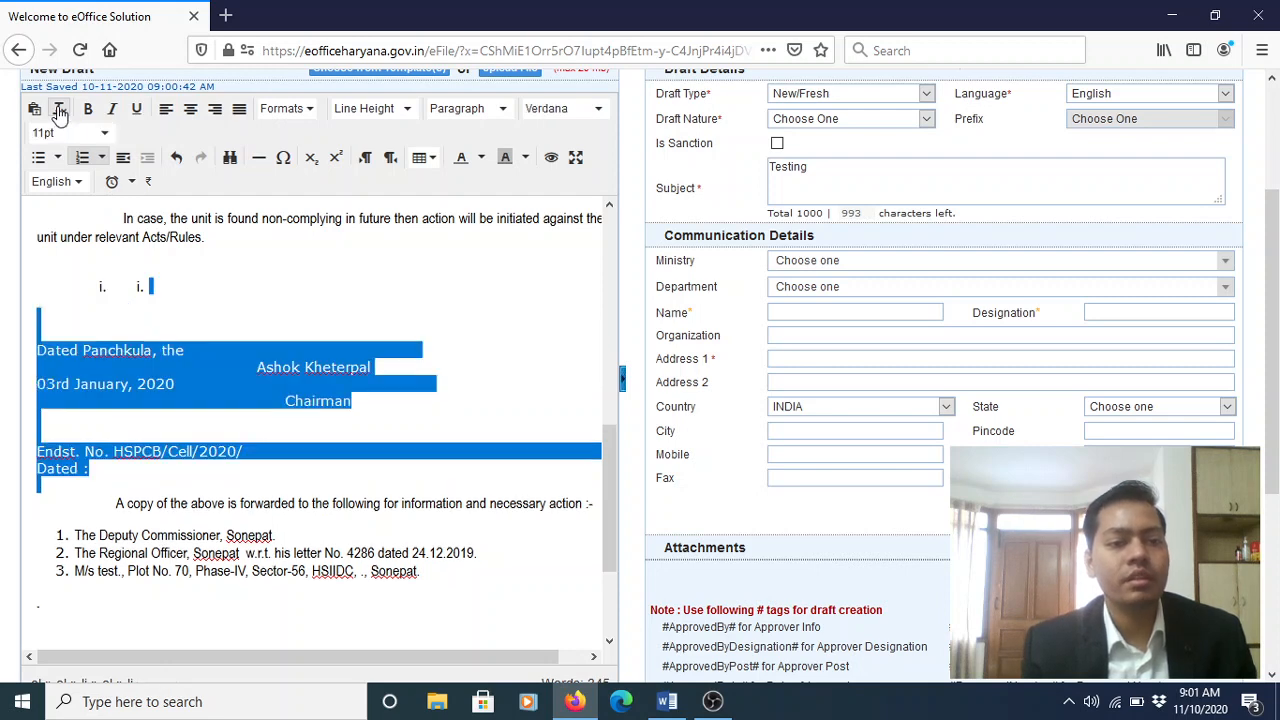
left_click(349, 413)
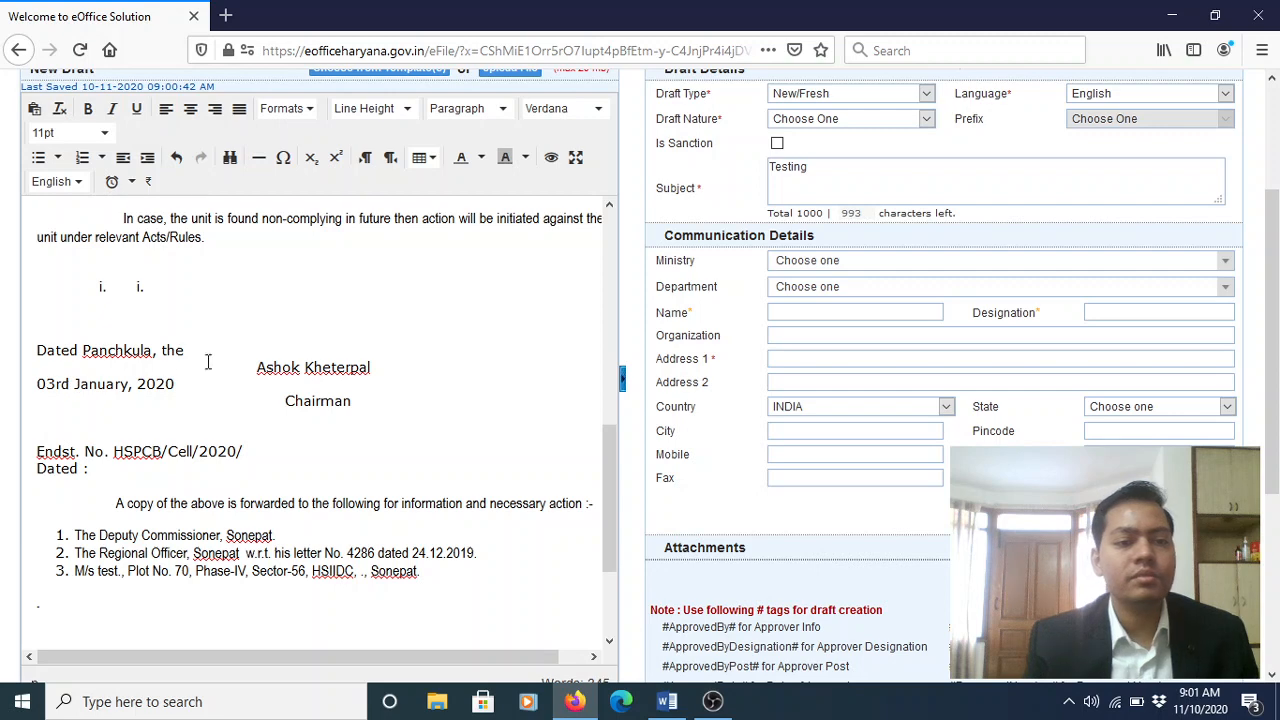
Move the date "03rd January, 2020" up to follow "Dated Panchkula, the" on the same line
left_click_drag(176, 385, 37, 382)
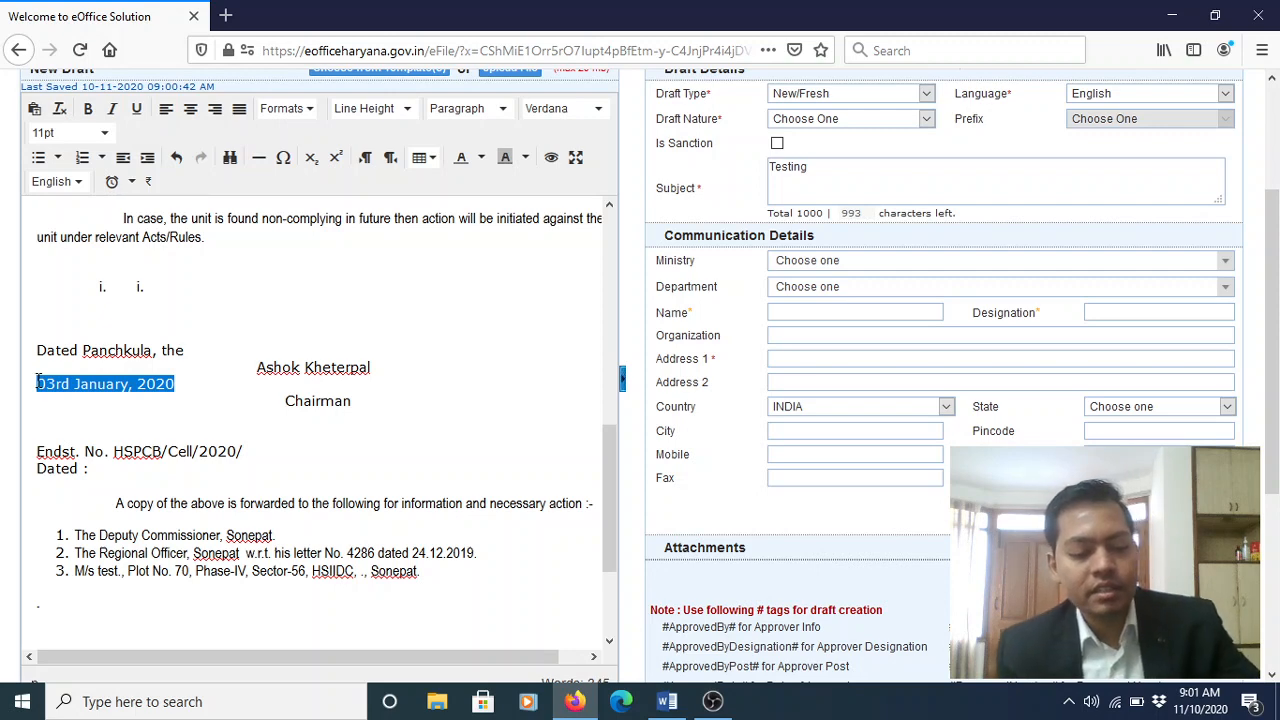
key("BackSpace")
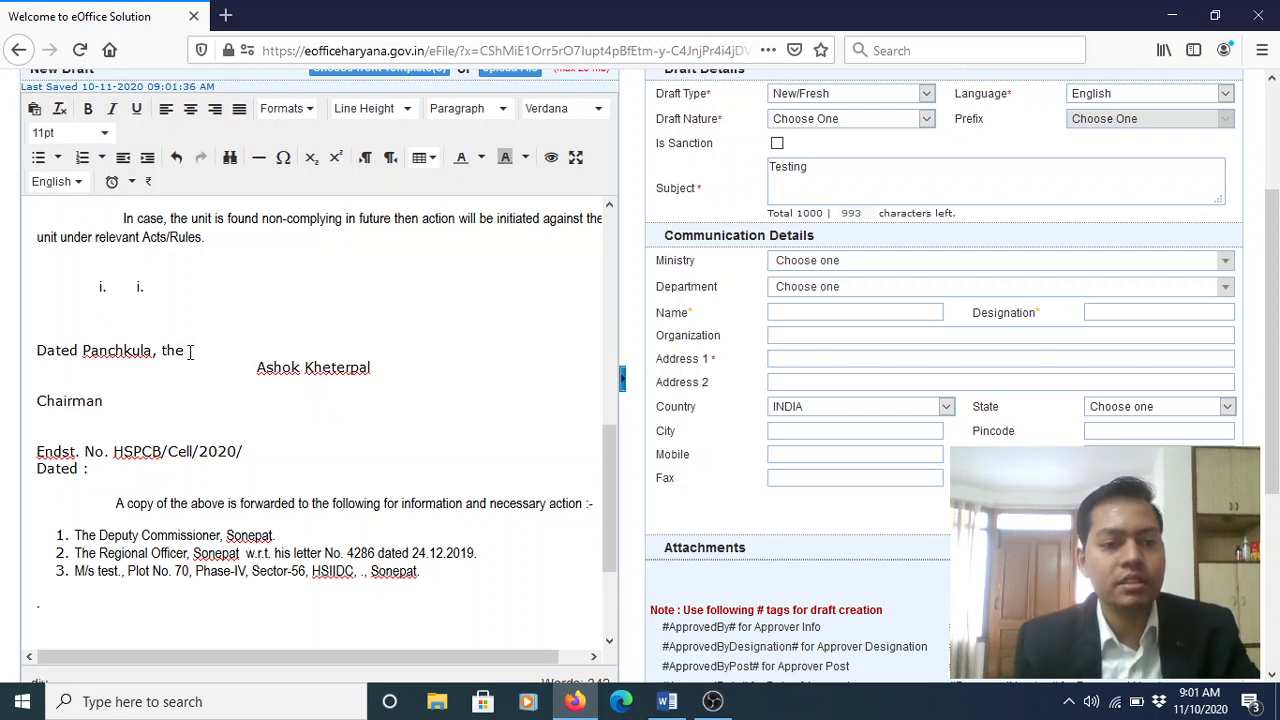
key("ctrl+z")
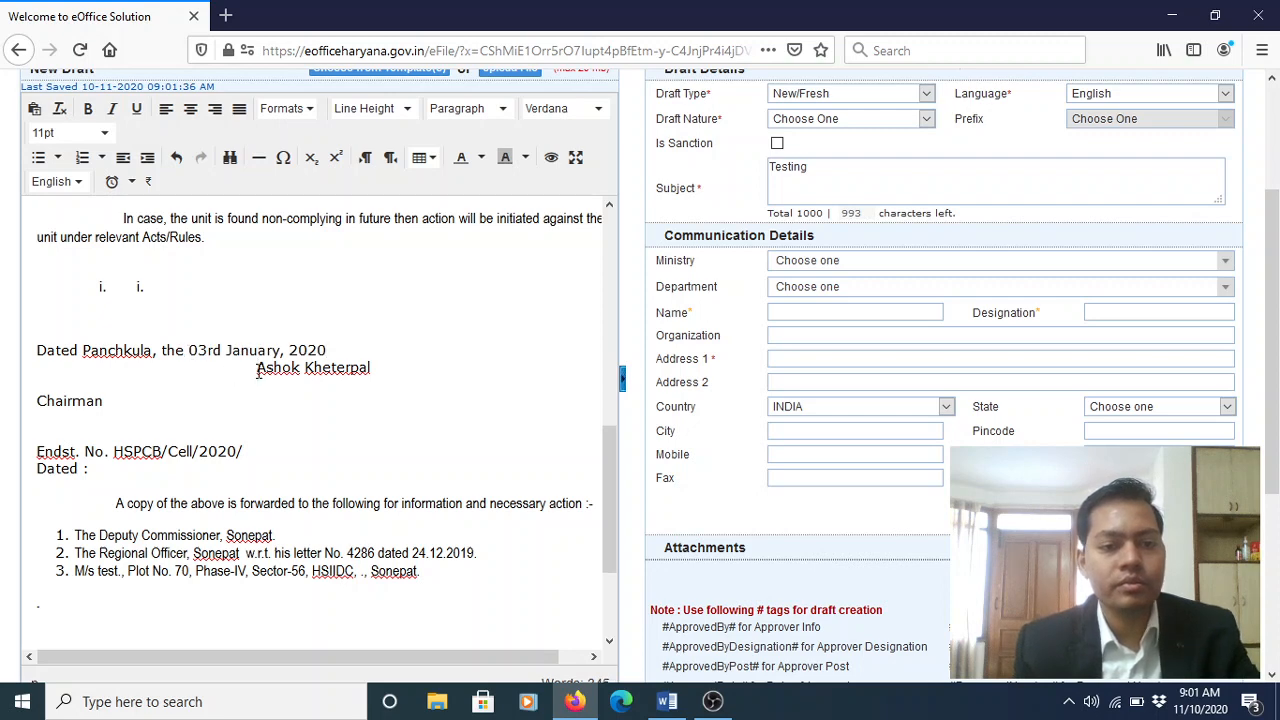
Remove the signatory's name and the "Chairman" designation from the lines around the "Dated Panchkula" line
left_click_drag(258, 370, 378, 368)
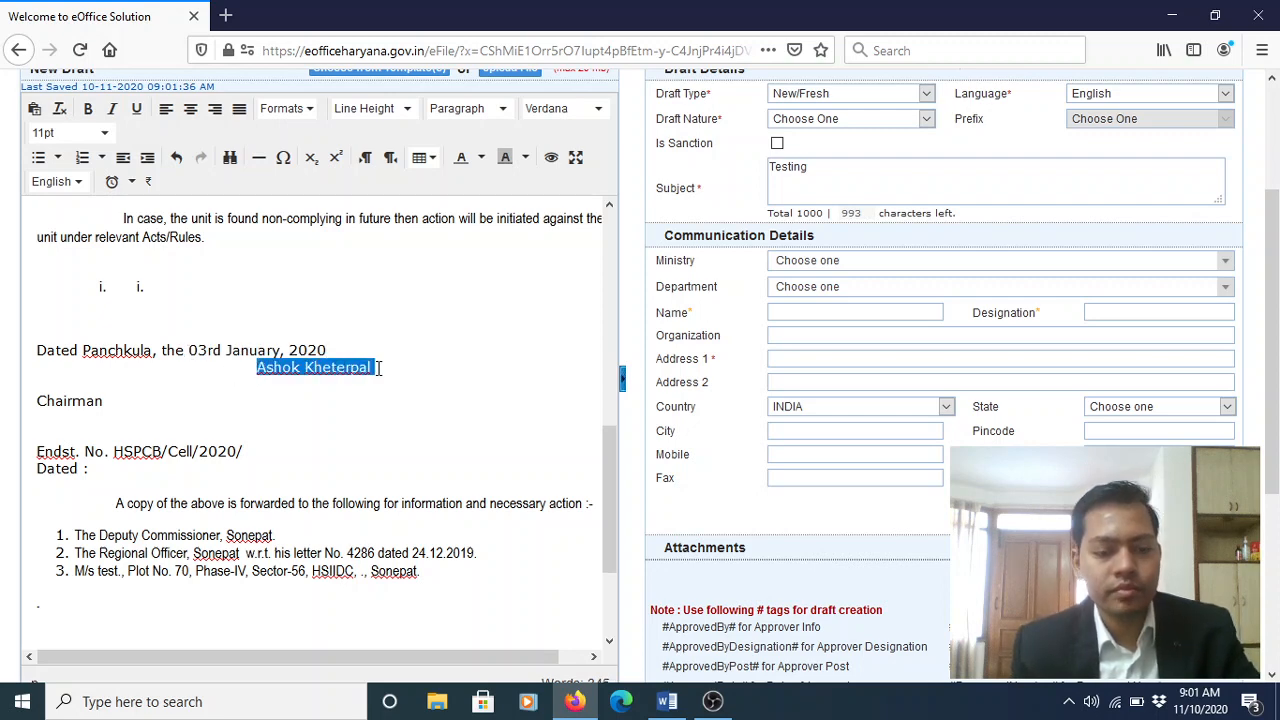
key("Delete")
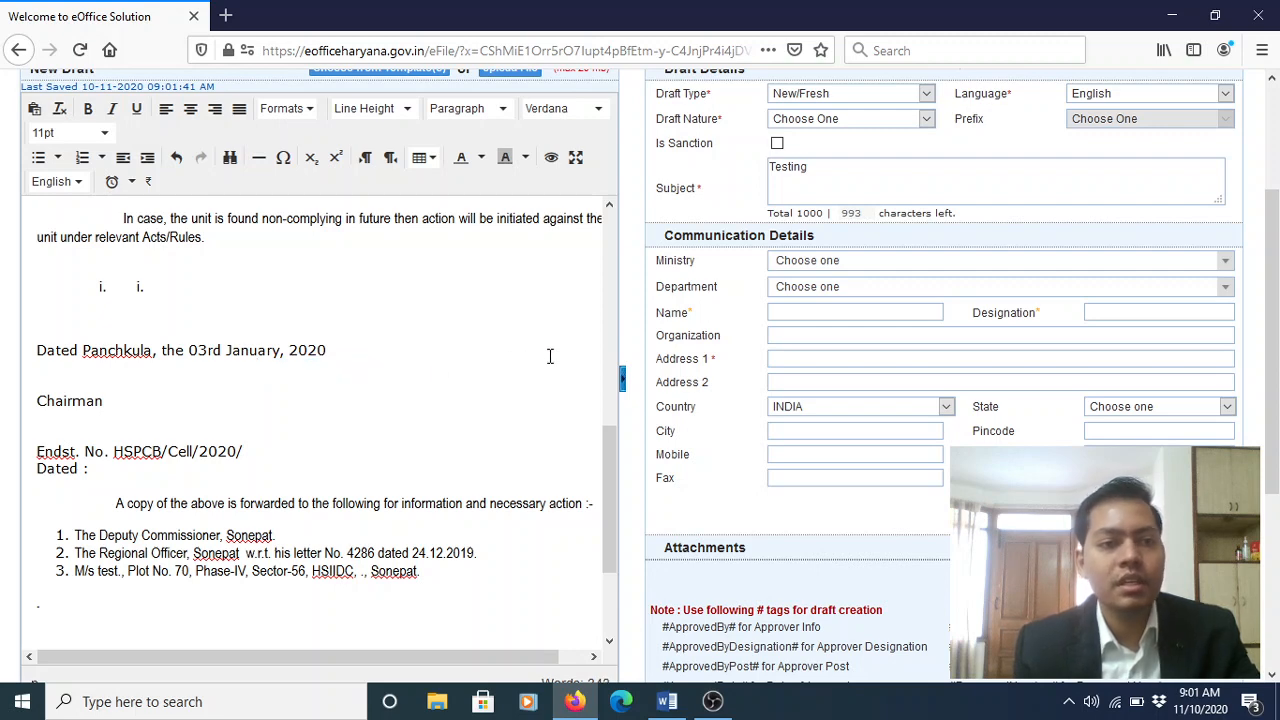
left_click(216, 110)
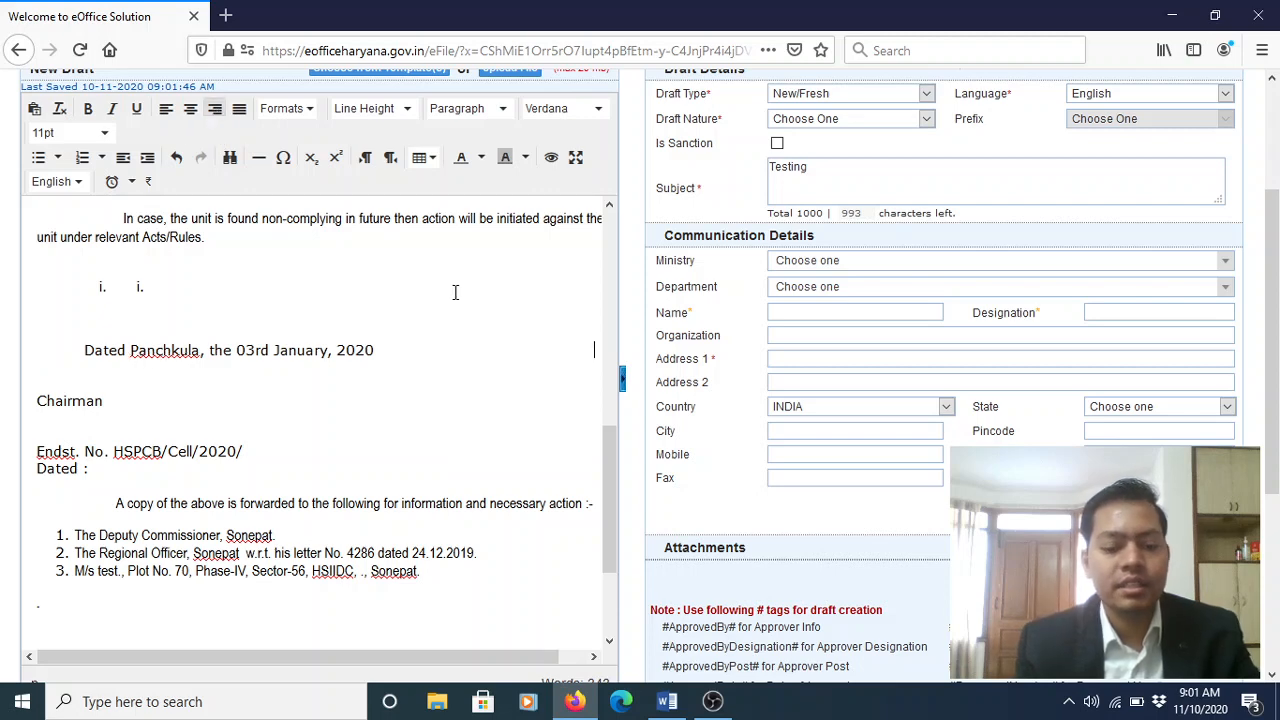
left_click(543, 347)
left_click_drag(544, 347, 600, 350)
key("Delete")
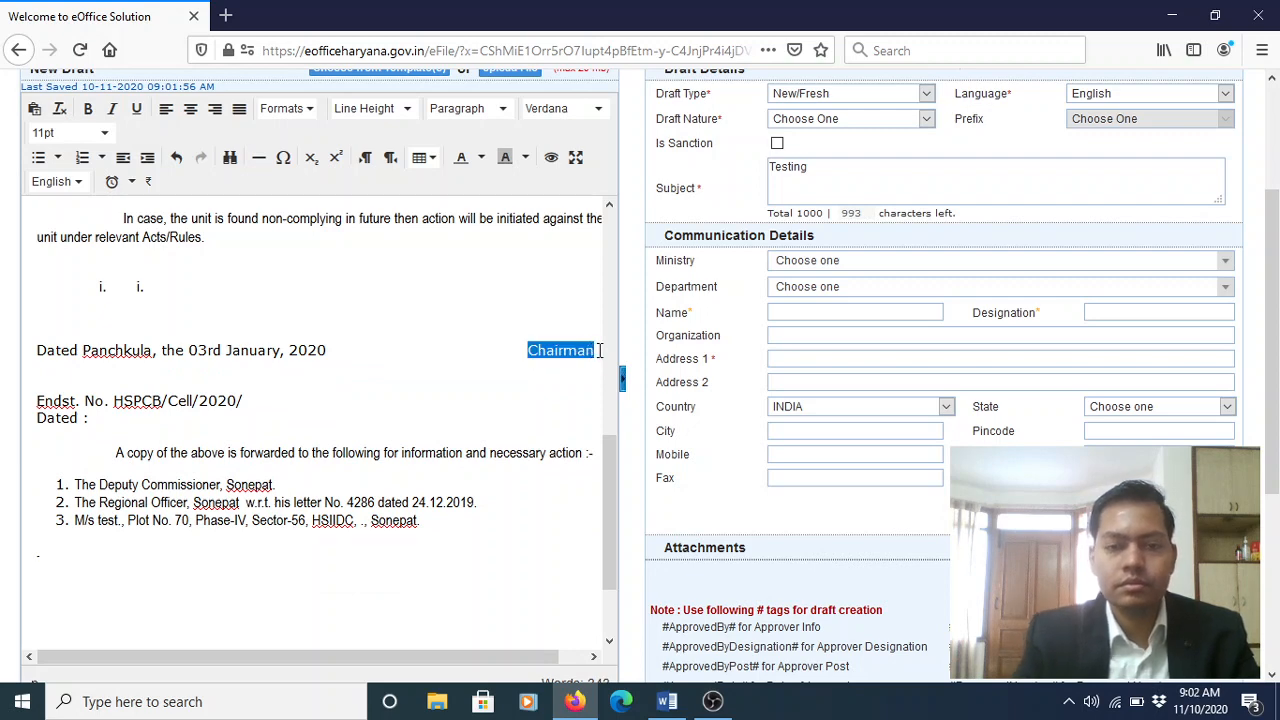
key("Delete")
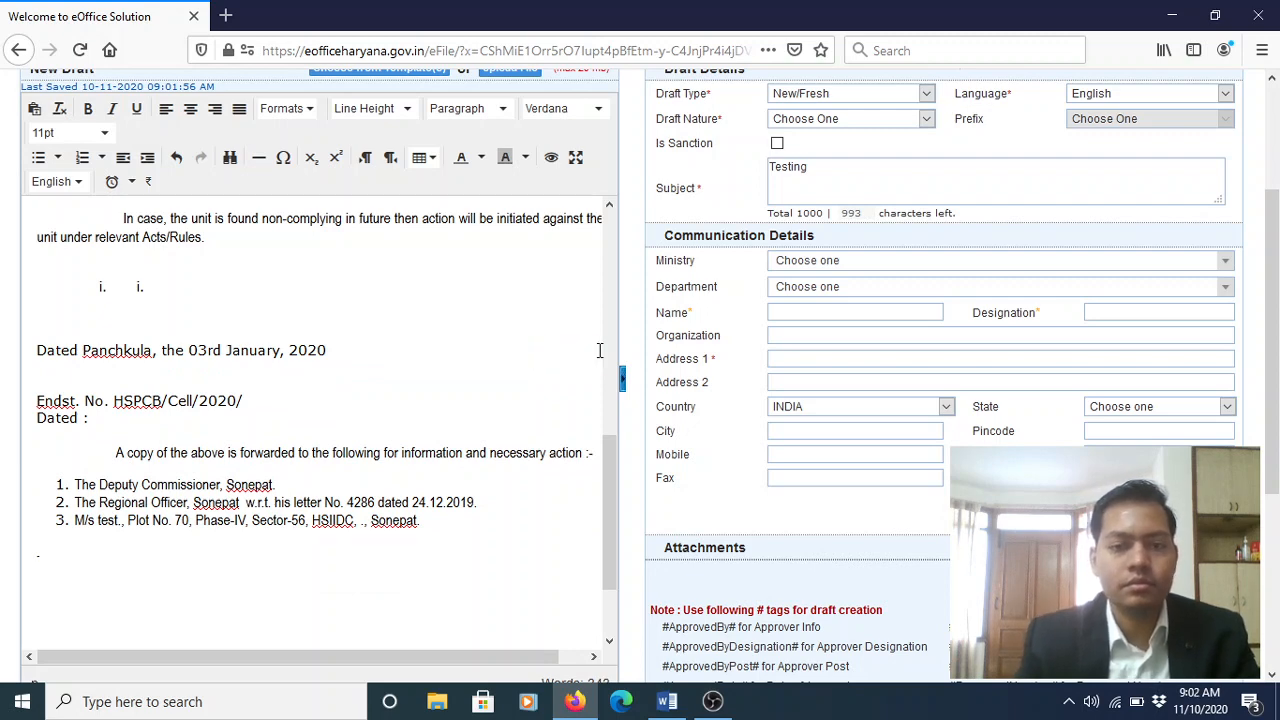
Right-align the "Dated Panchkula" line and enter the signatory's full name at its end
left_click(217, 111)
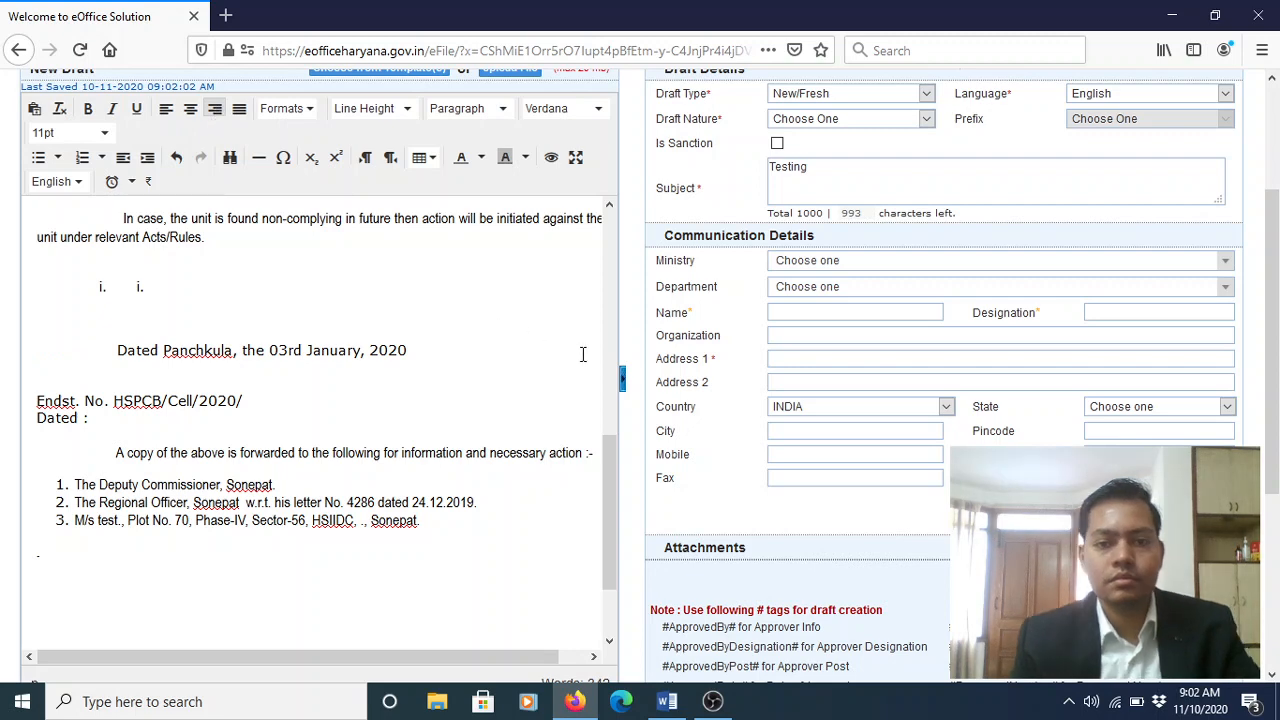
type("As")
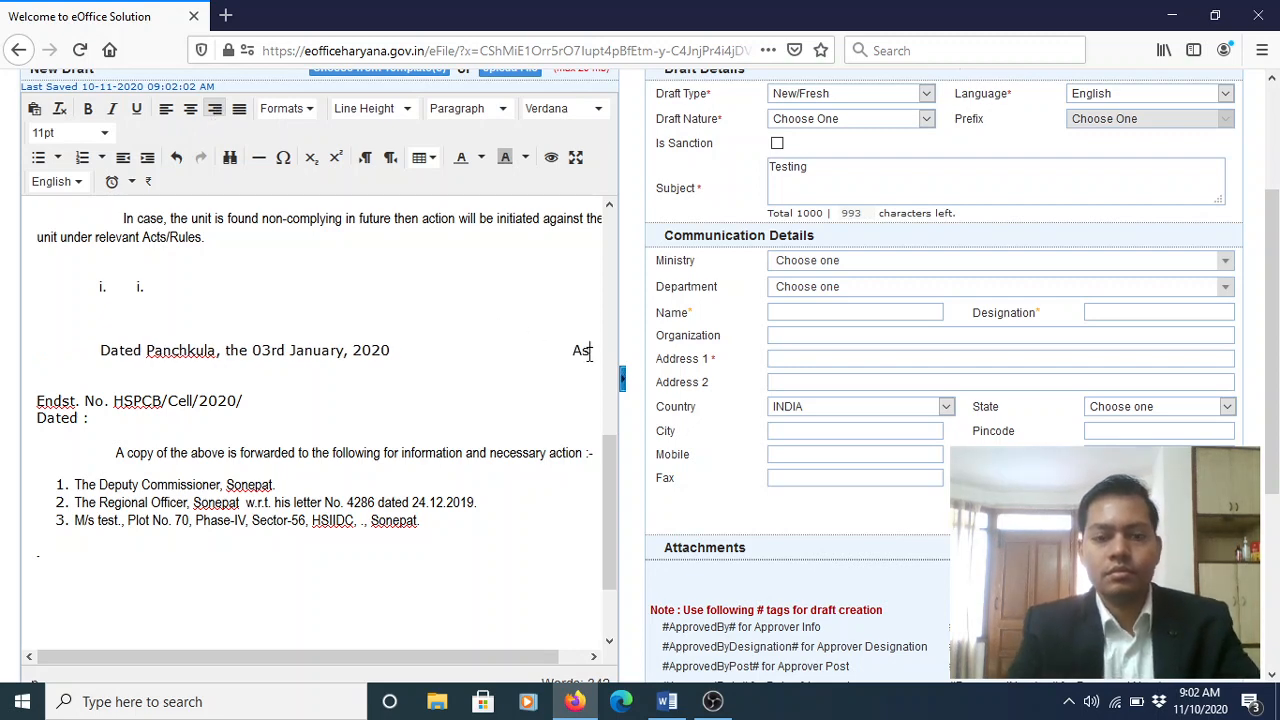
type("hok Kheterpal")
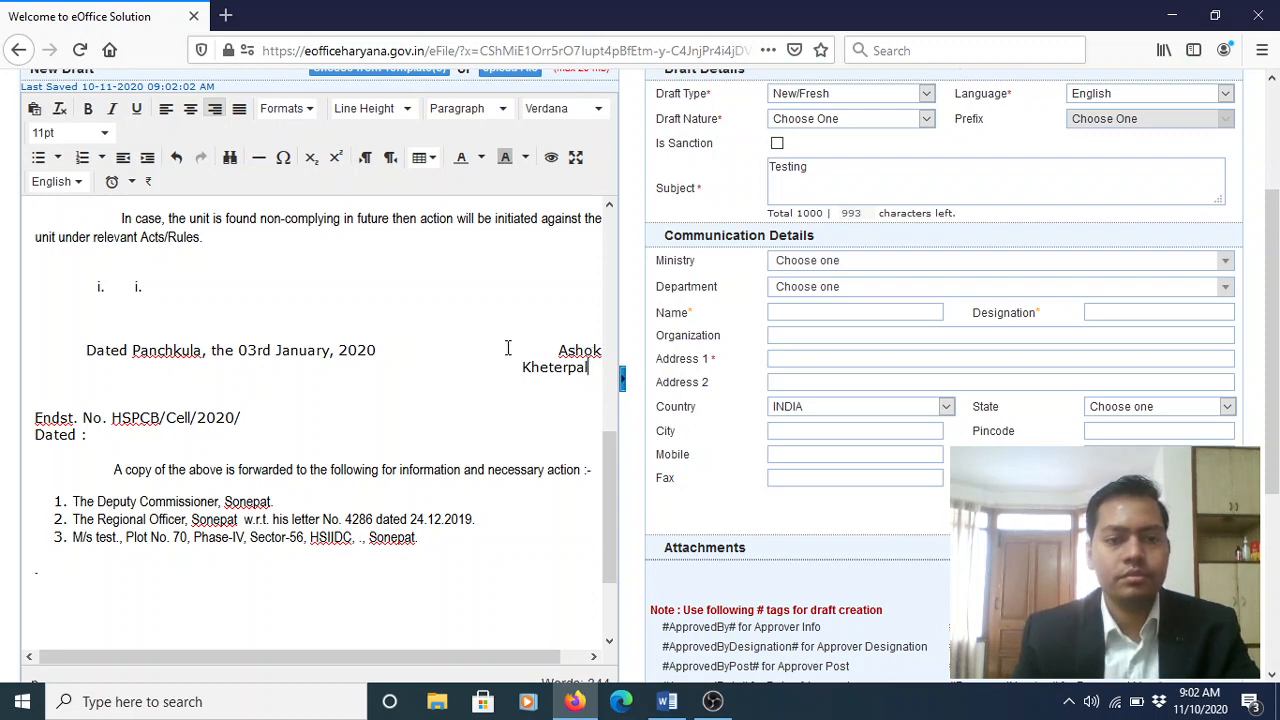
Remove surplus spaces before the signatory's name so that the whole name fits on the date line
left_click(541, 351)
key("BackSpace")
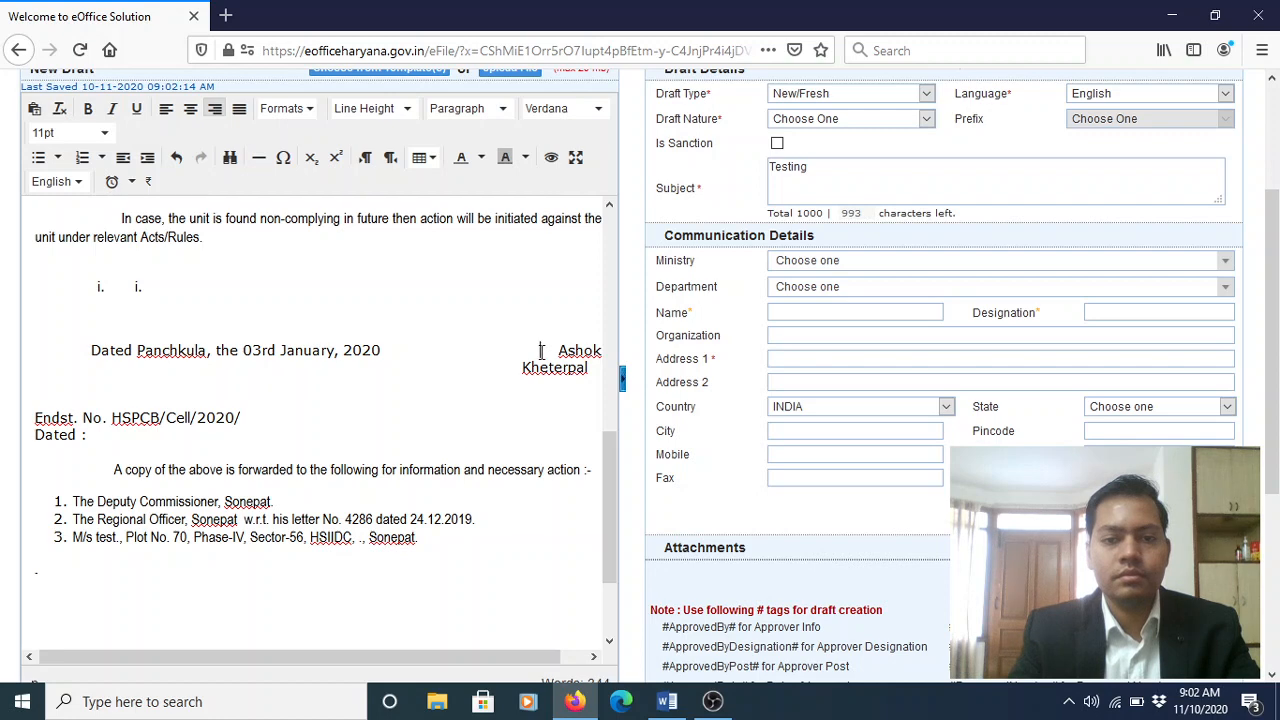
key("BackSpace")
key("BackSpace")
key("BackSpace")
key("BackSpace")
key("BackSpace")
key("BackSpace")
key("BackSpace")
key("BackSpace")
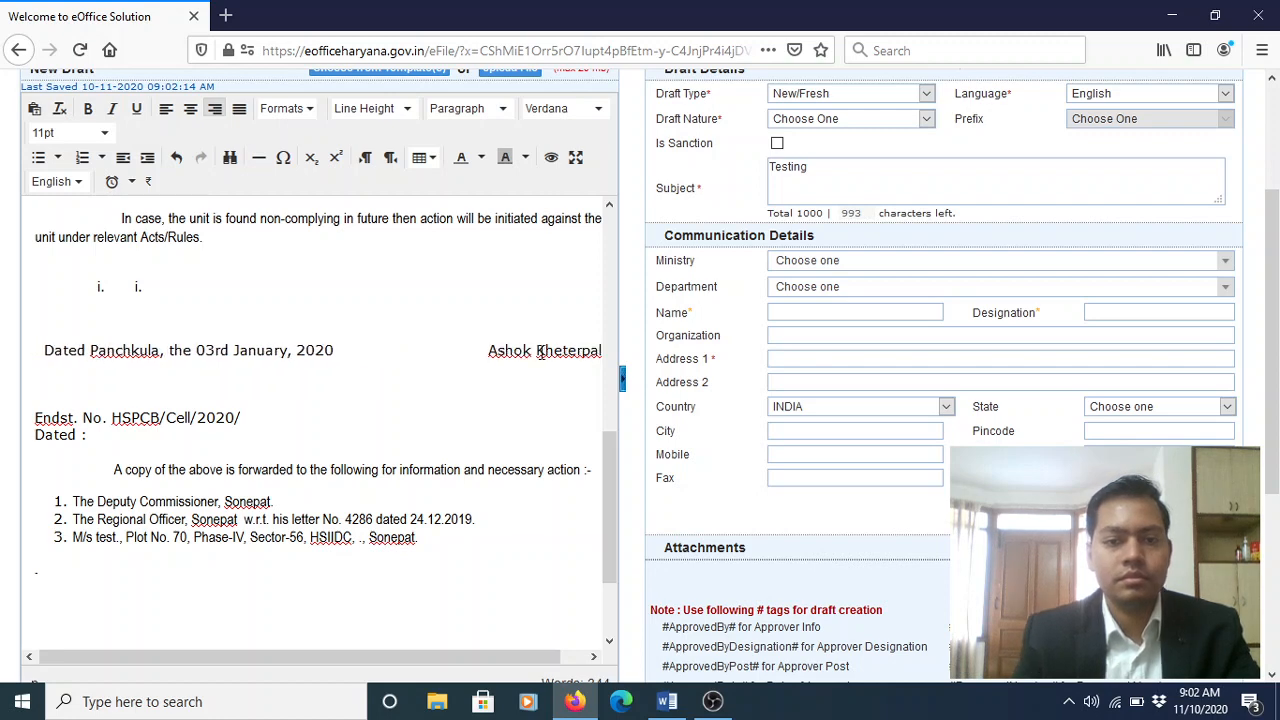
Add the designation "Chairman", right-aligned, on the line below the signatory's name
left_click(583, 381)
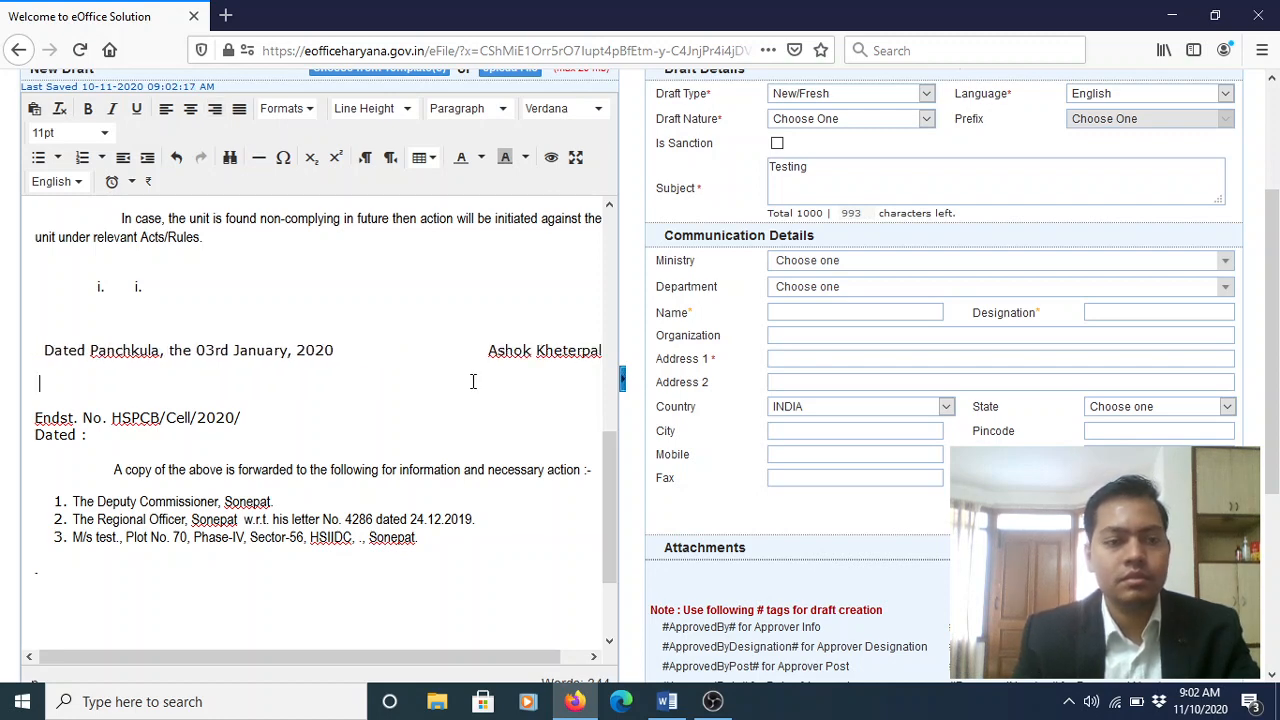
left_click(216, 110)
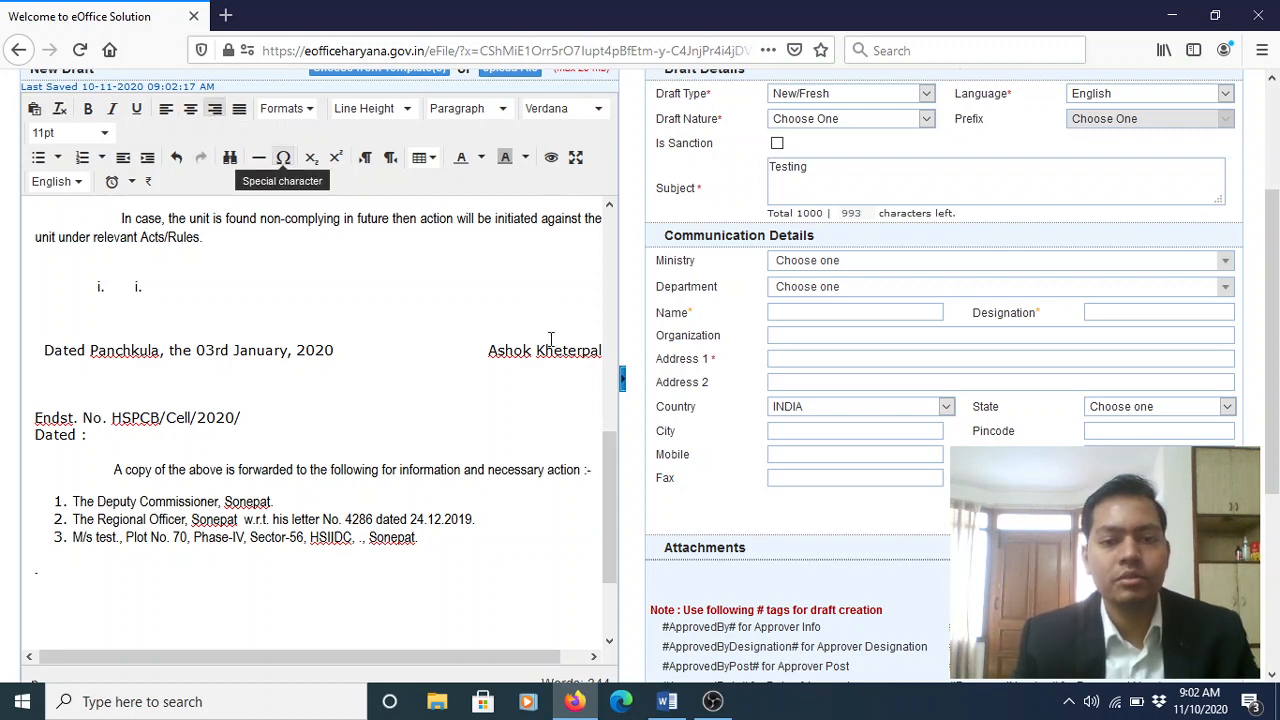
type("C")
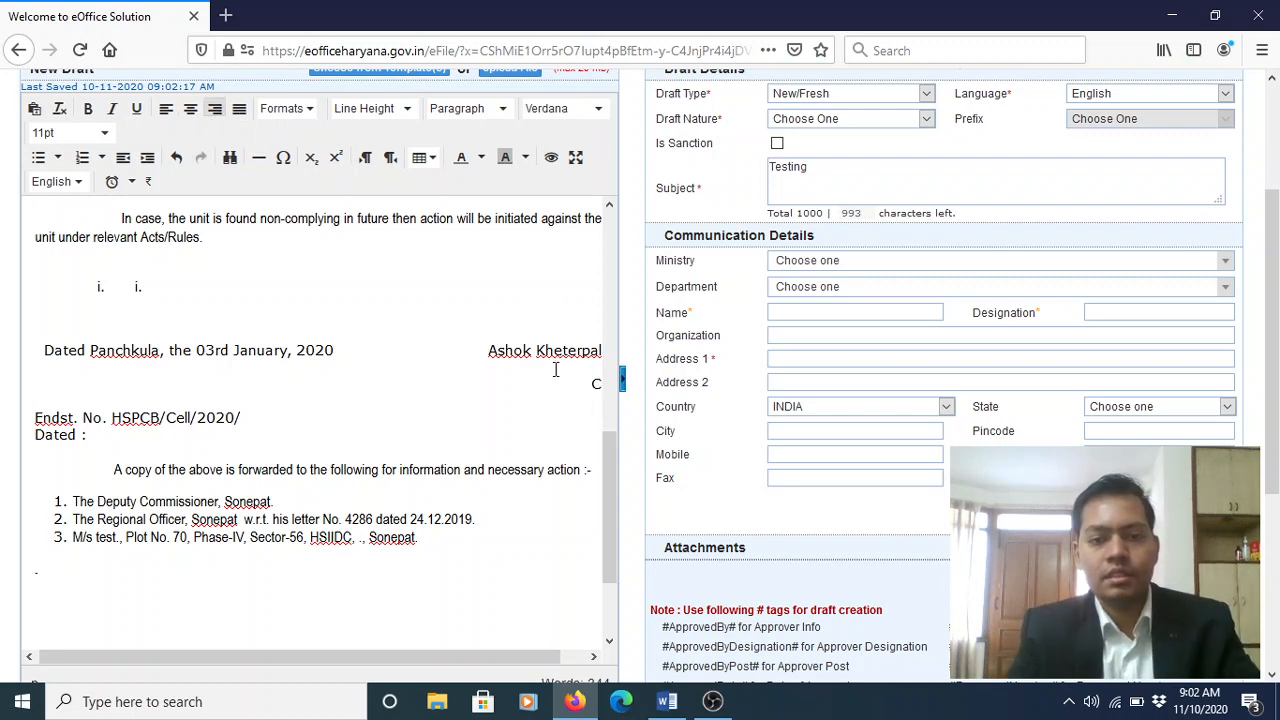
type("hairman")
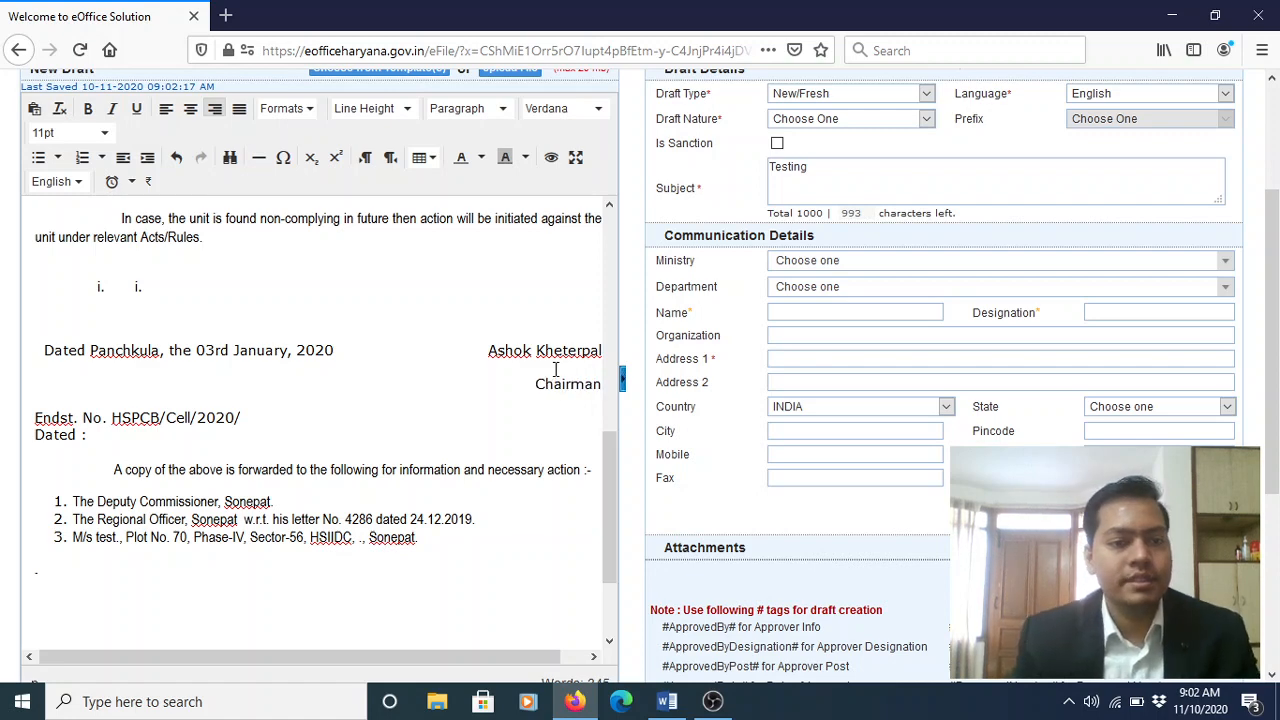
key("Down")
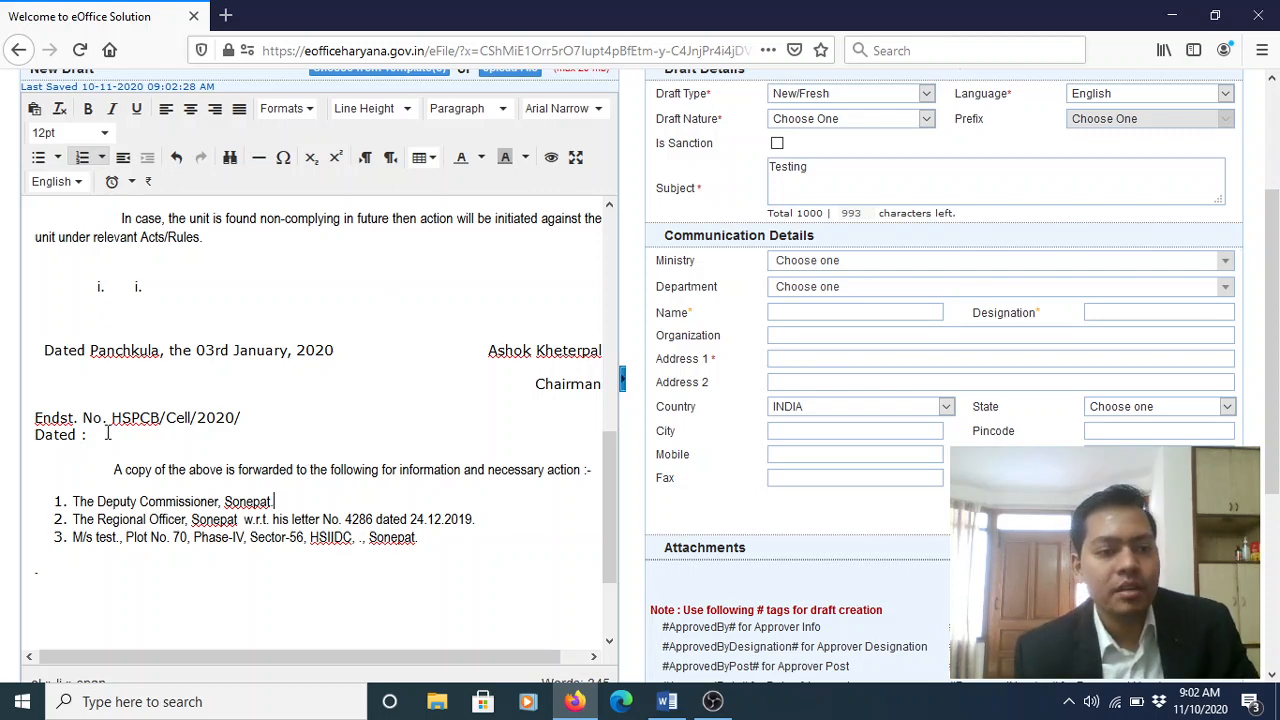
Replace the "Dated :" text below the endorsement number with the #ApprovedDate# tag
left_click_drag(89, 434, 35, 434)
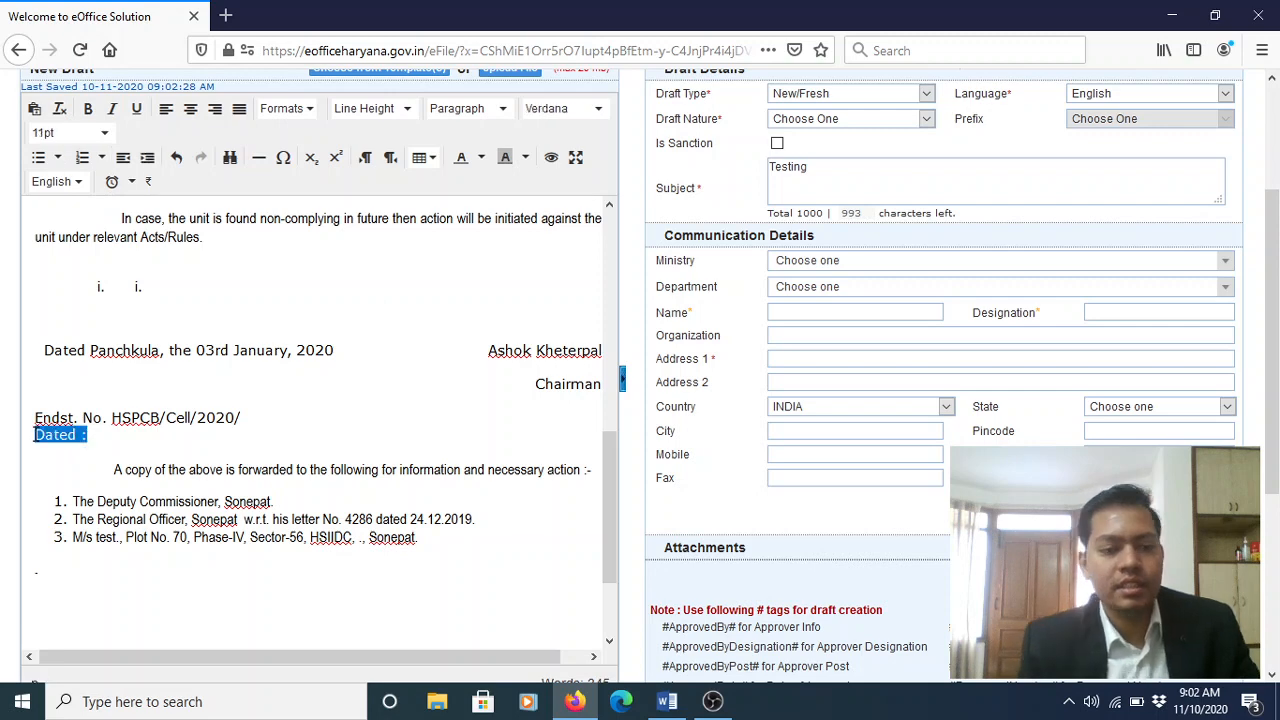
key("BackSpace")
key("BackSpace")
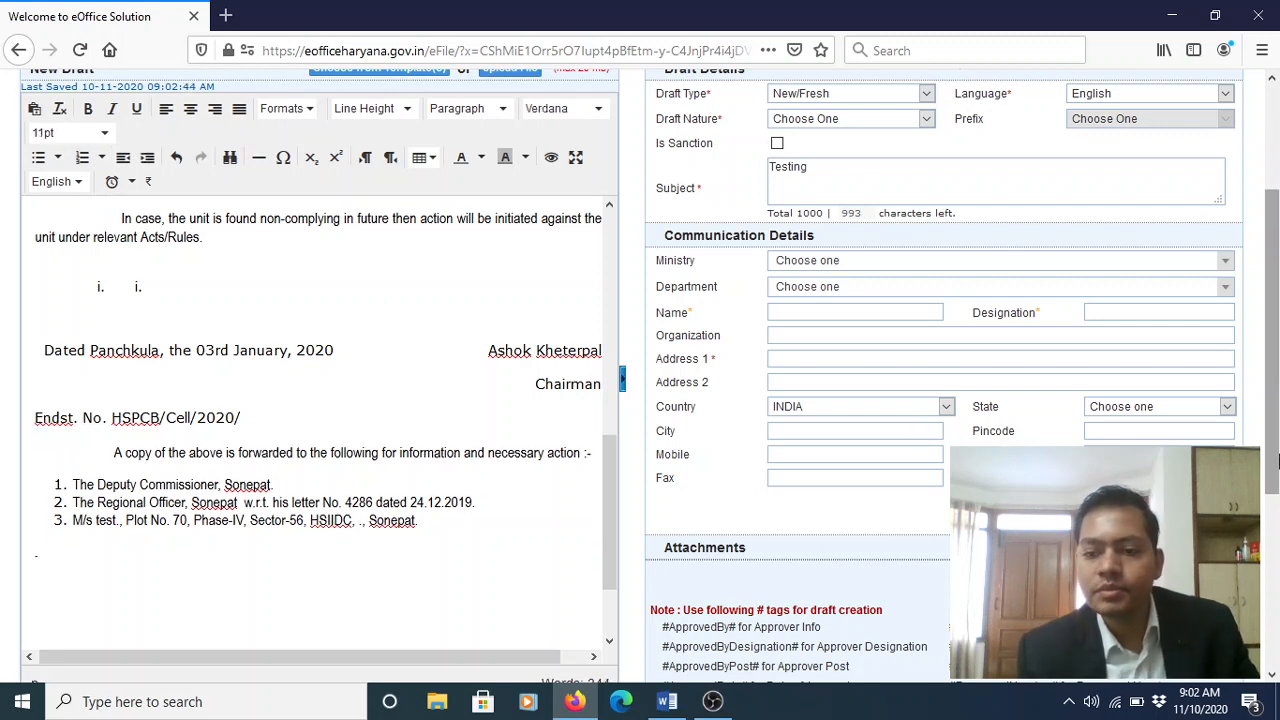
scroll(1276, 468, "down", 2)
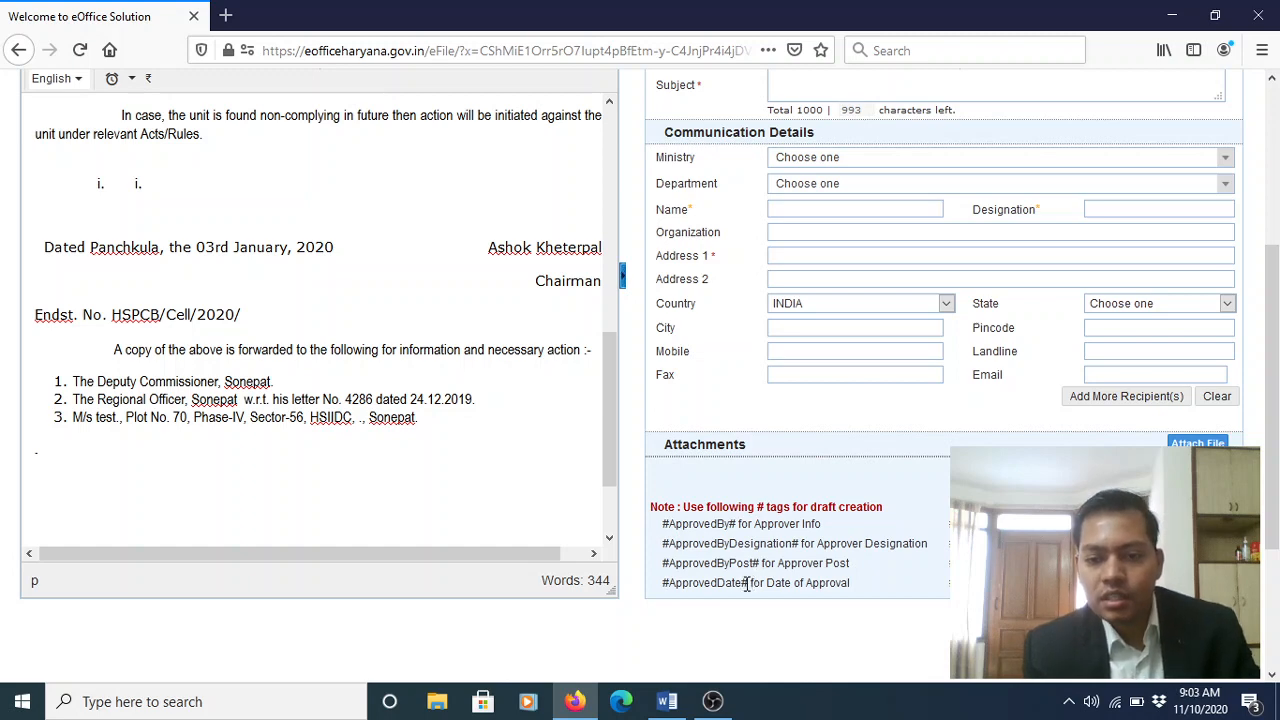
left_click_drag(746, 585, 668, 587)
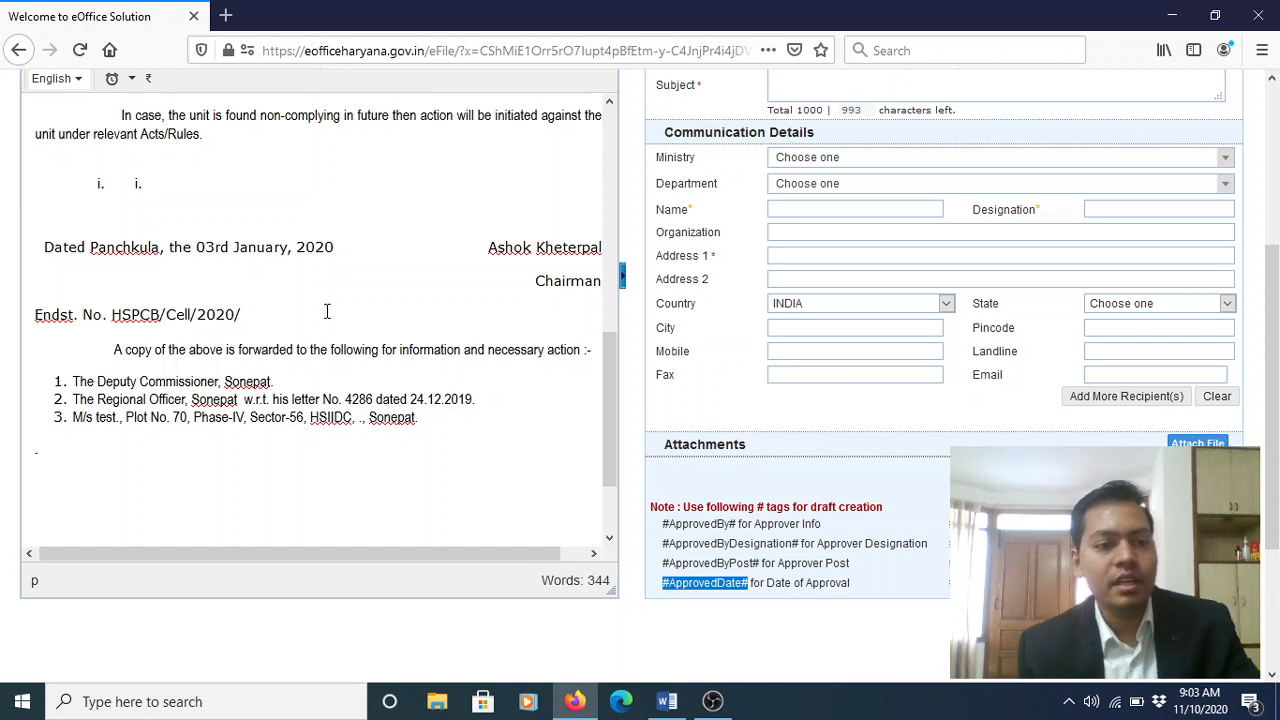
left_click(39, 335)
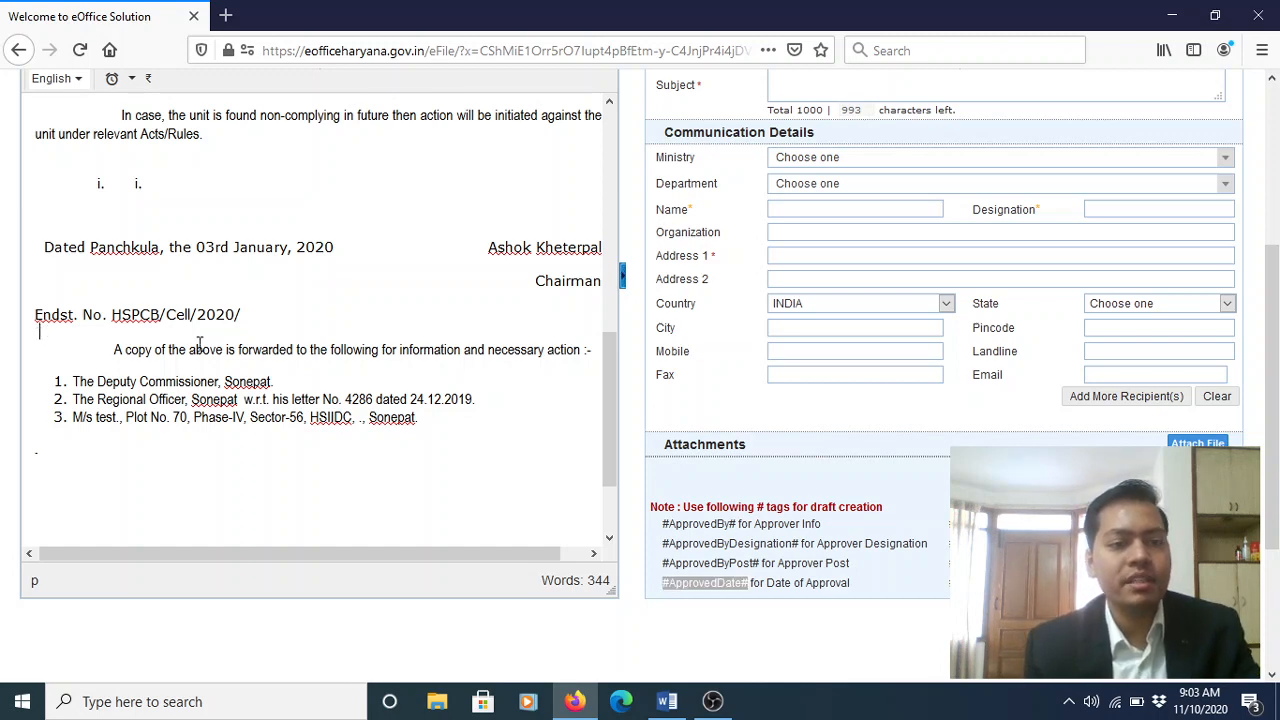
type("#ApprovedDate#")
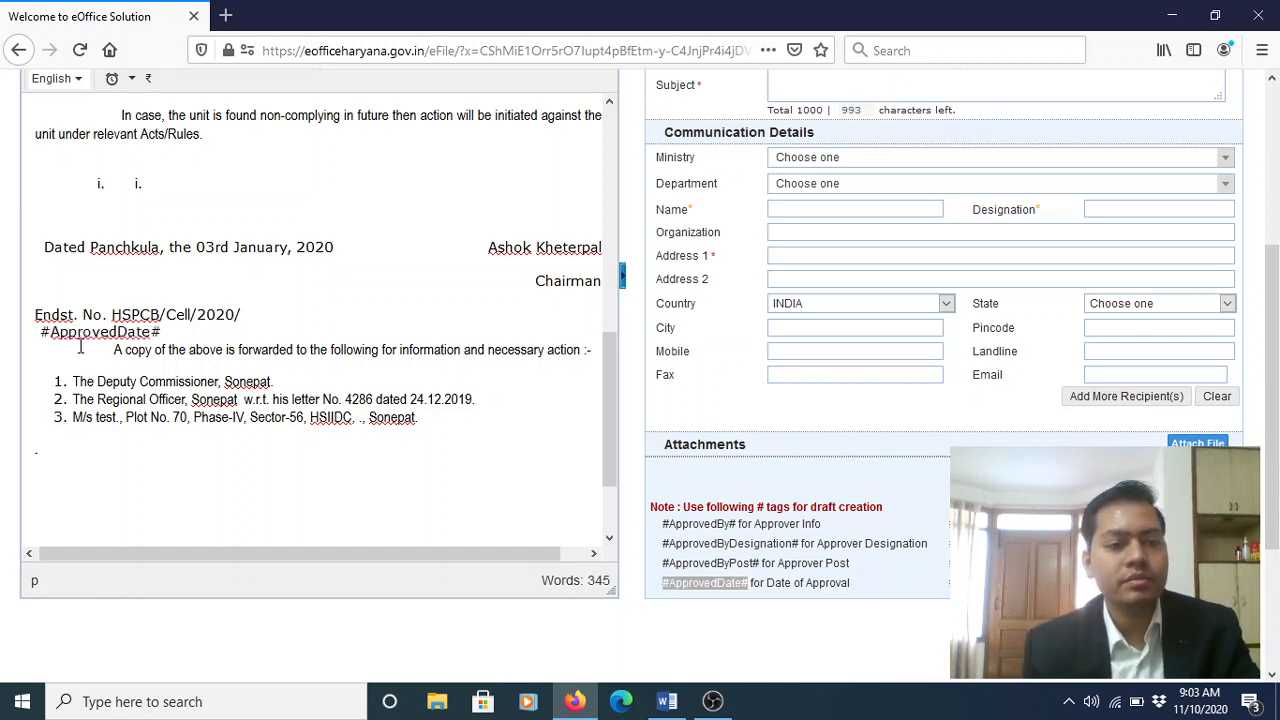
Delete the closing signature block "Sr. Environmental Engineer (HQ)" and "For Chairman" at the end of the letter
left_click_drag(605, 385, 613, 482)
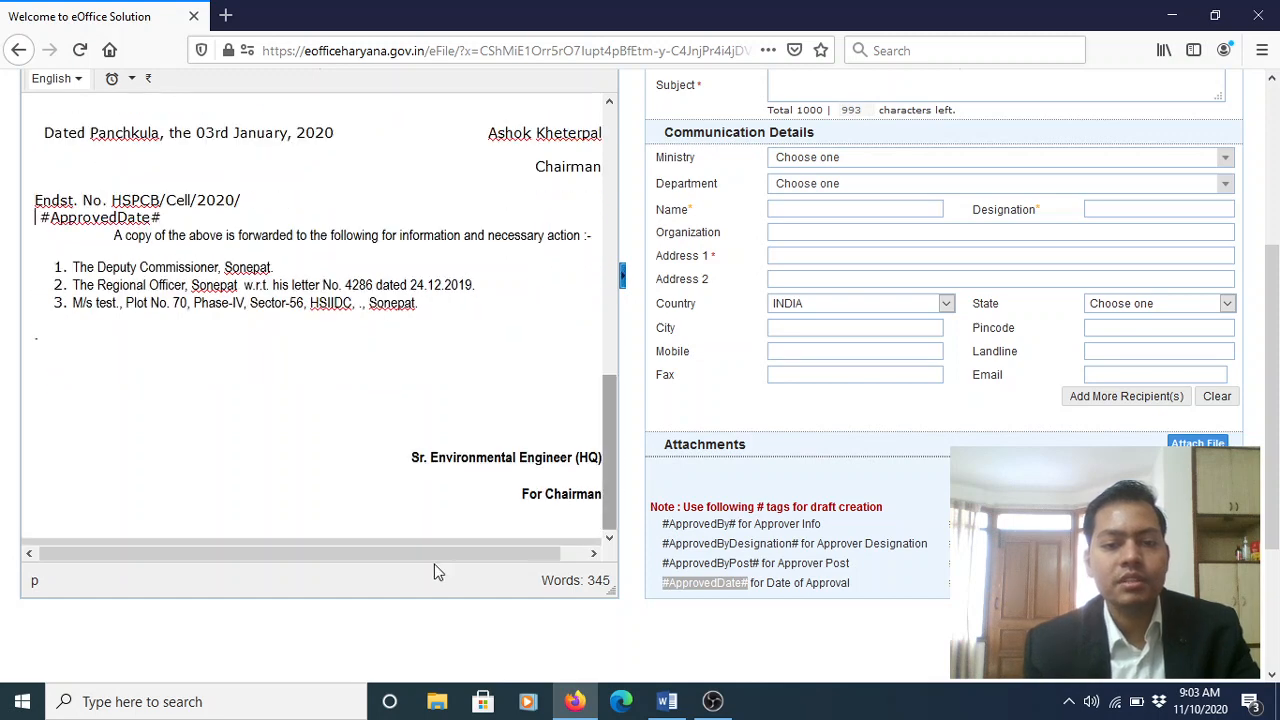
left_click_drag(400, 556, 503, 552)
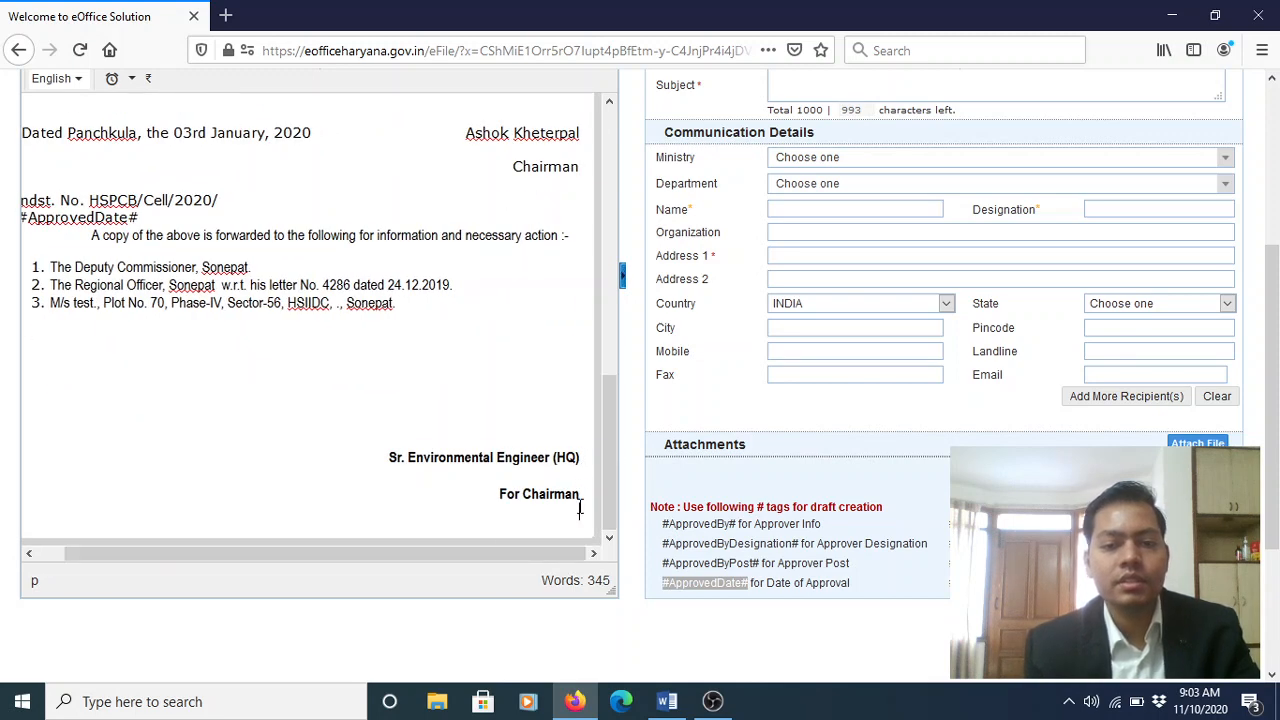
left_click_drag(579, 510, 364, 401)
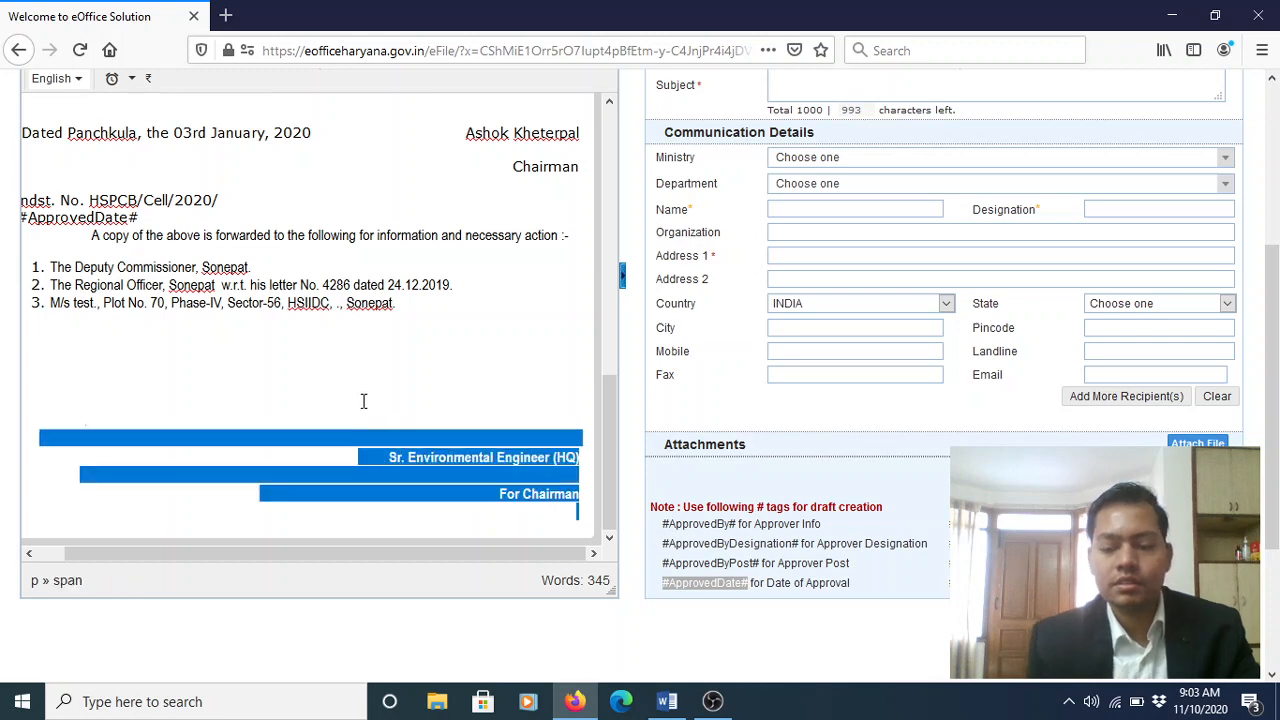
key("Delete")
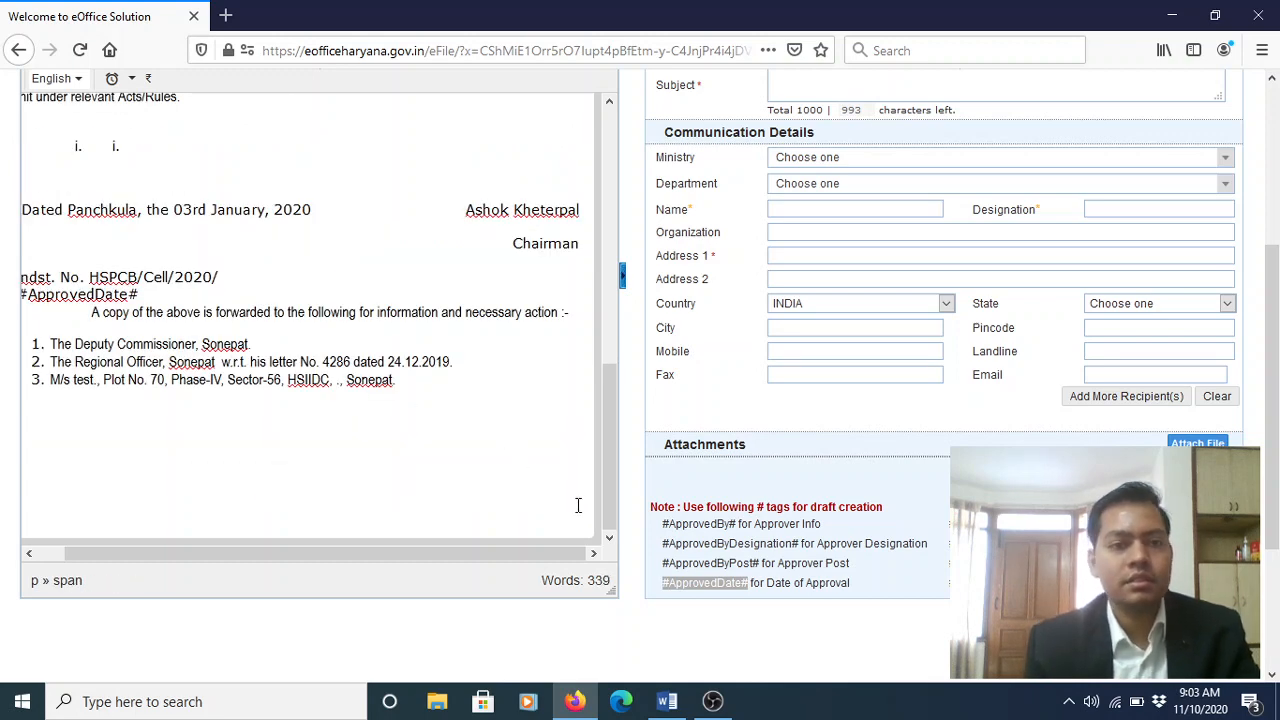
Copy the #ApprovedByPost# tag from the draft creation note and paste it at the end of the letter
scroll(628, 474, "up", 3)
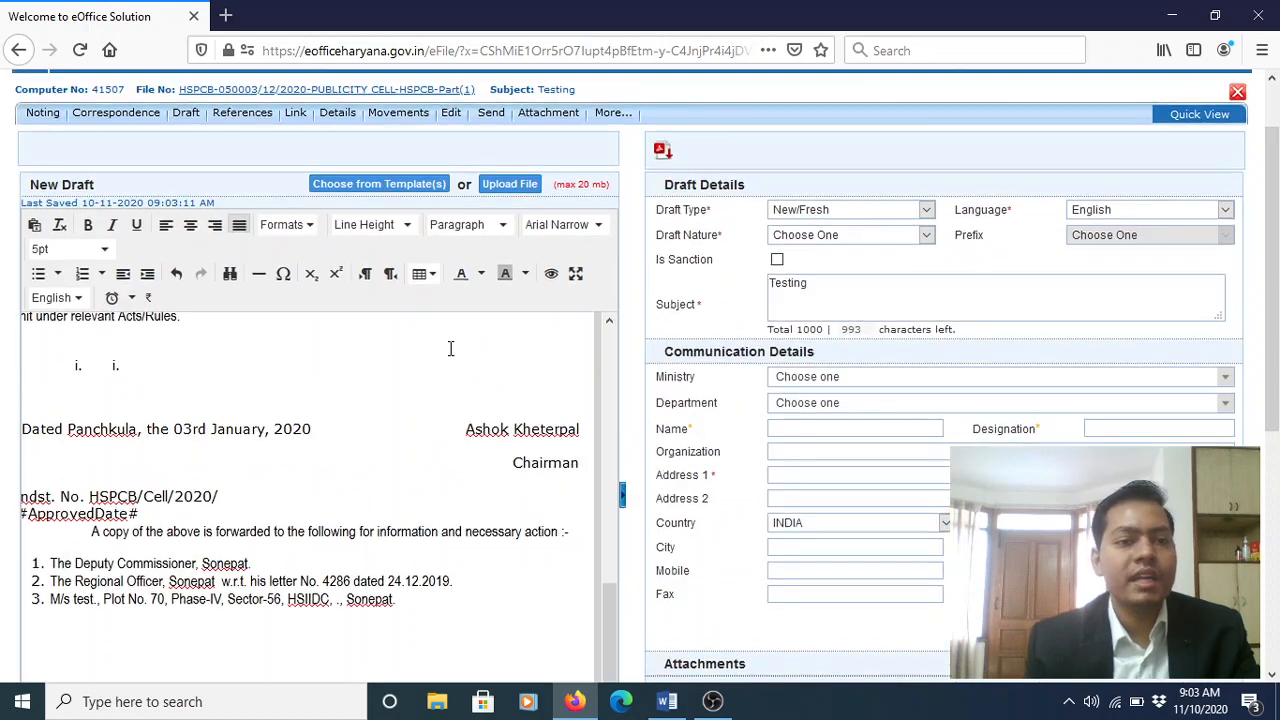
left_click(214, 224)
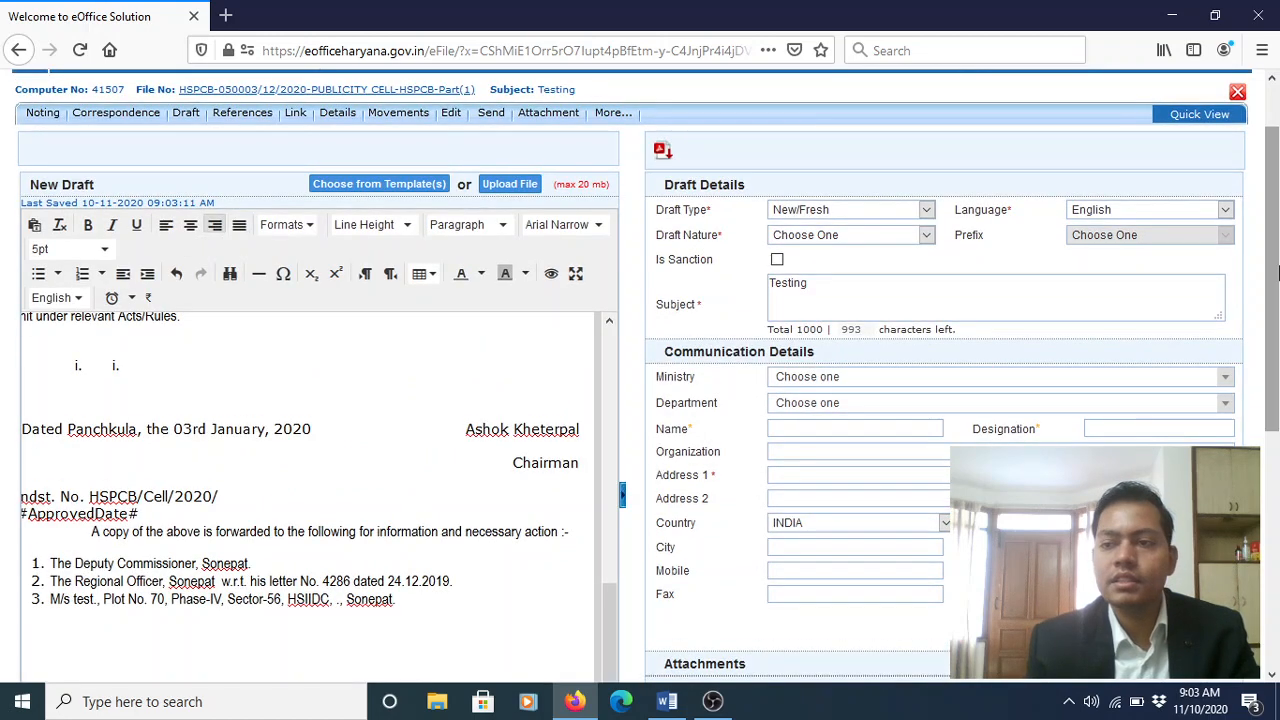
scroll(1277, 272, "down", 5)
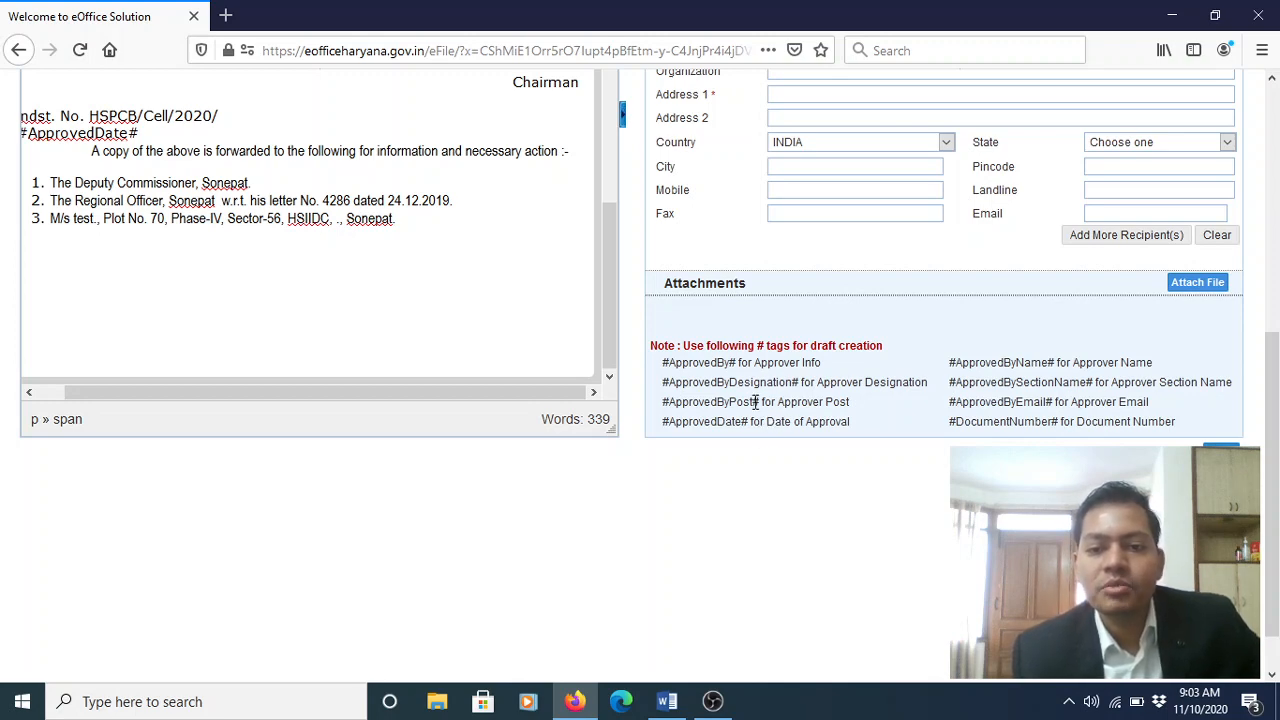
left_click_drag(759, 401, 659, 399)
key("ctrl+c")
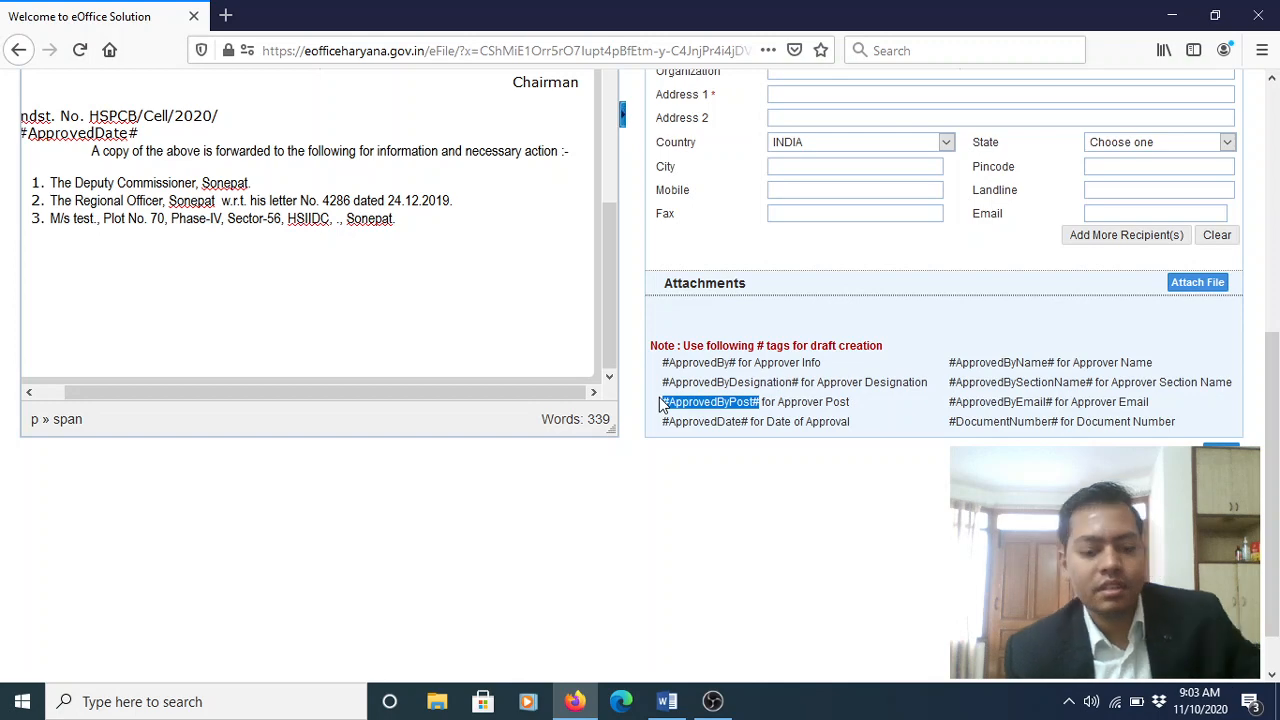
left_click(579, 344)
scroll(579, 344, "up", 1)
key("ctrl+v")
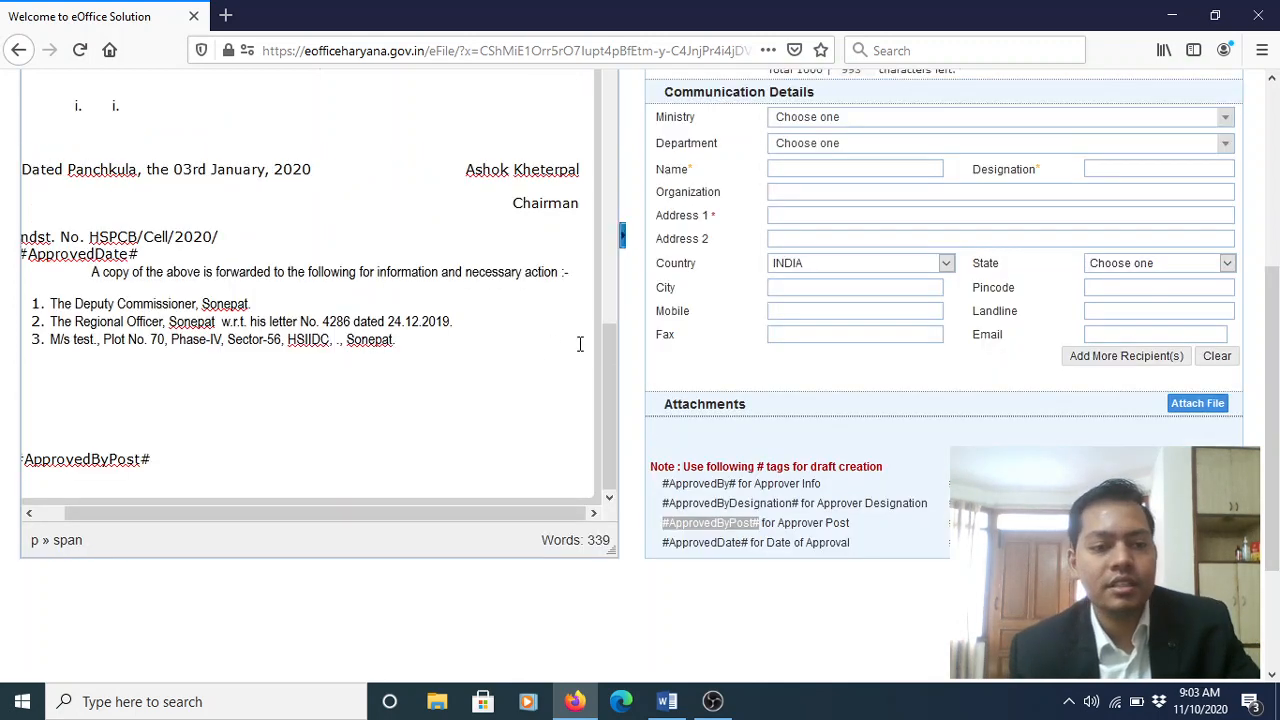
Right-align the #ApprovedByPost# tag at the end of the letter and place the cursor in that line
left_click_drag(208, 473, 10, 470)
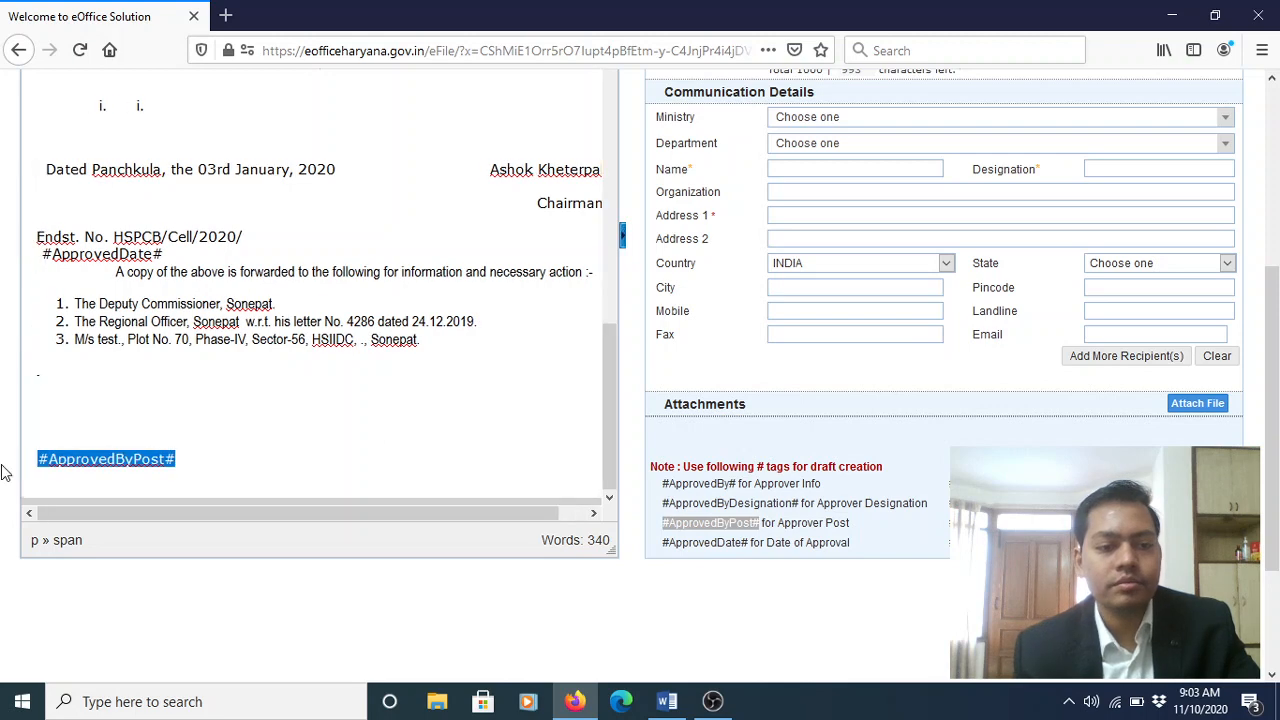
scroll(877, 412, "up", 3)
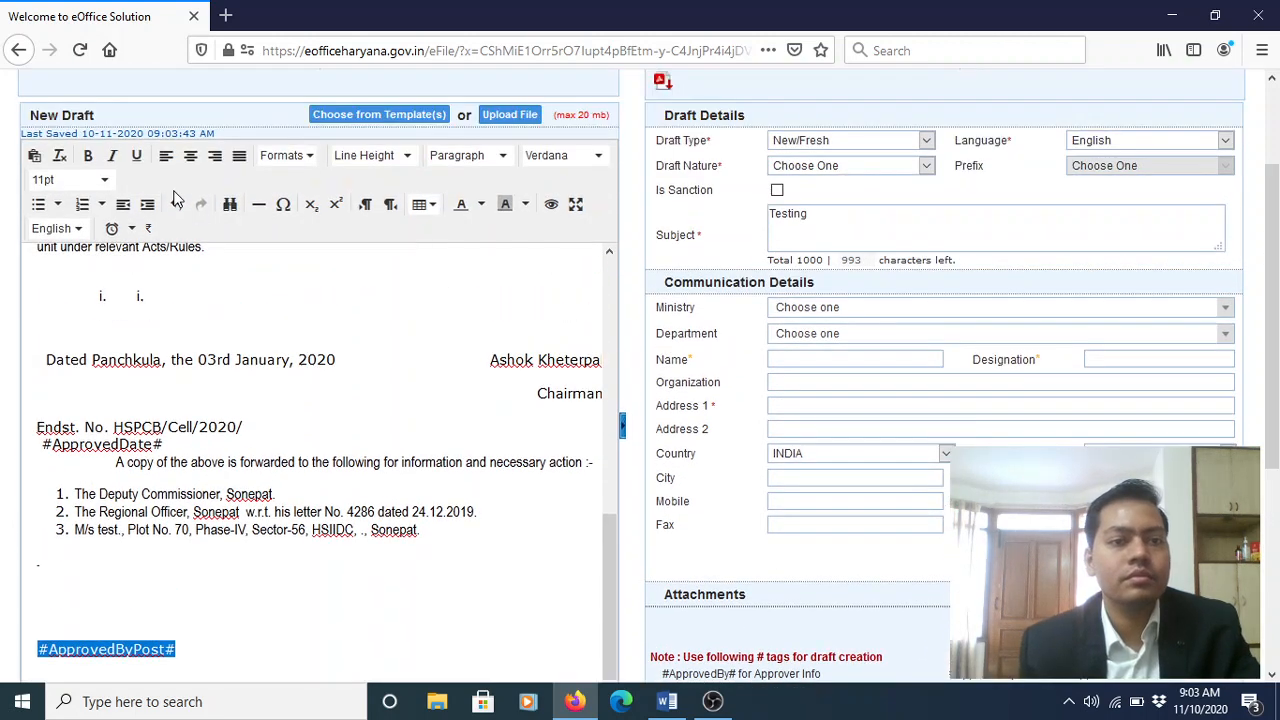
left_click(214, 156)
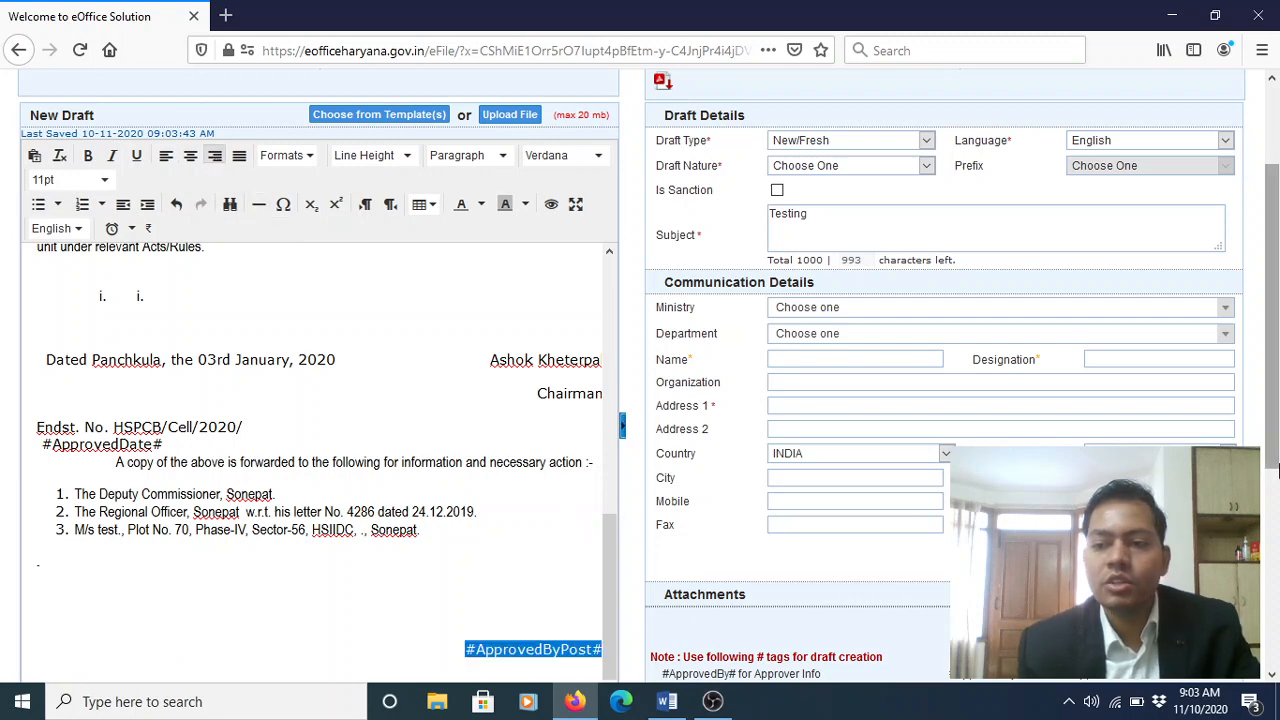
scroll(771, 462, "down", 3)
left_click(590, 472)
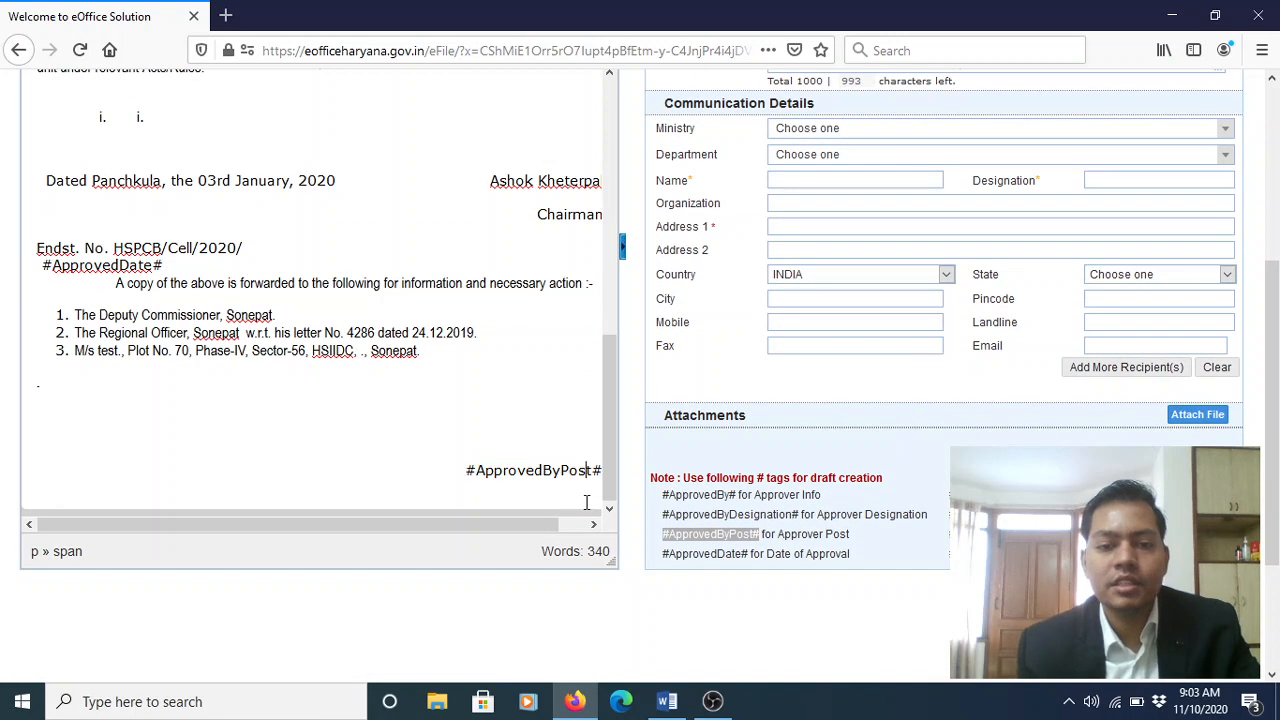
key("Right")
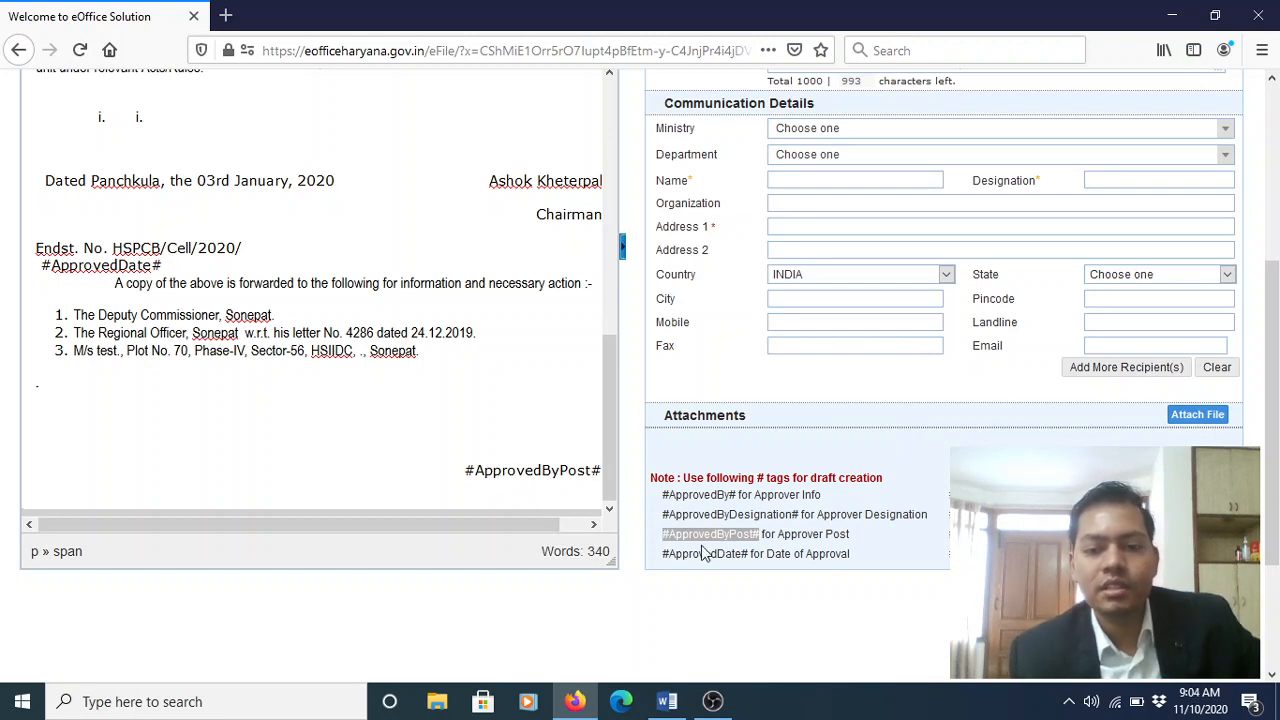
Add a right-aligned "For Chairman" line directly below the #ApprovedByPost# tag at the end of the letter
left_click(752, 555)
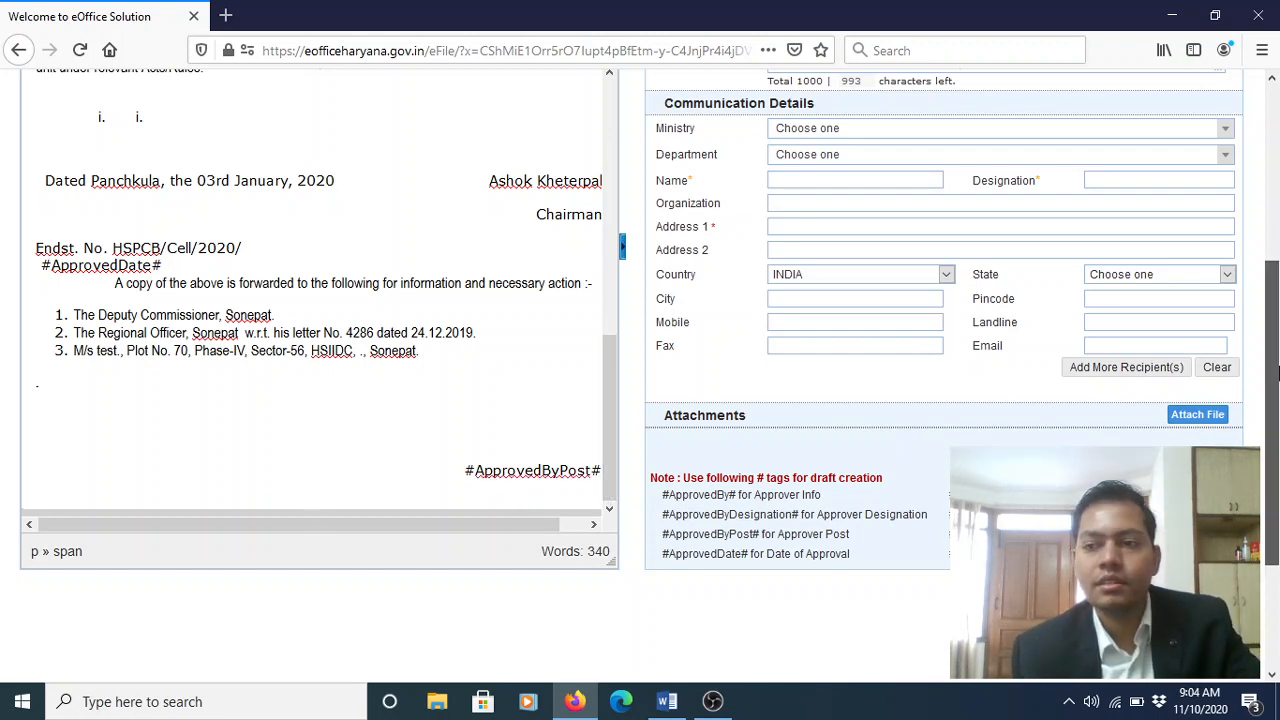
scroll(314, 250, "up", 2)
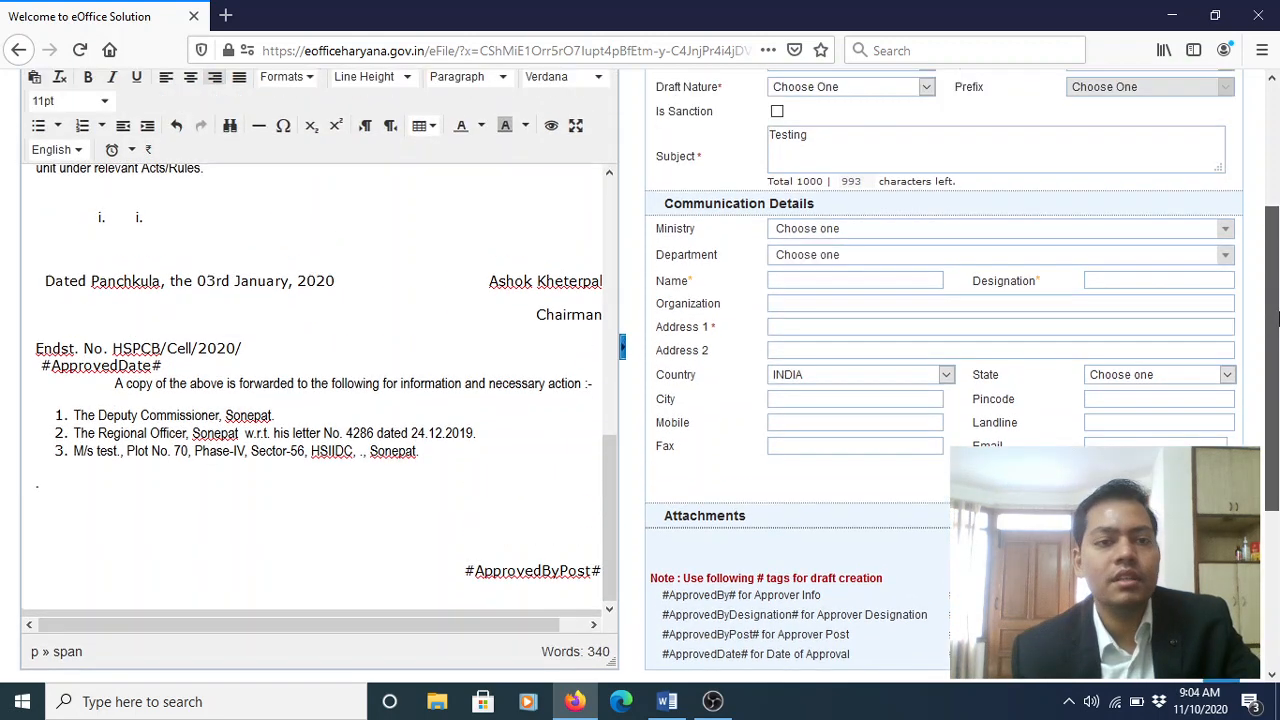
left_click(530, 592)
left_click(215, 82)
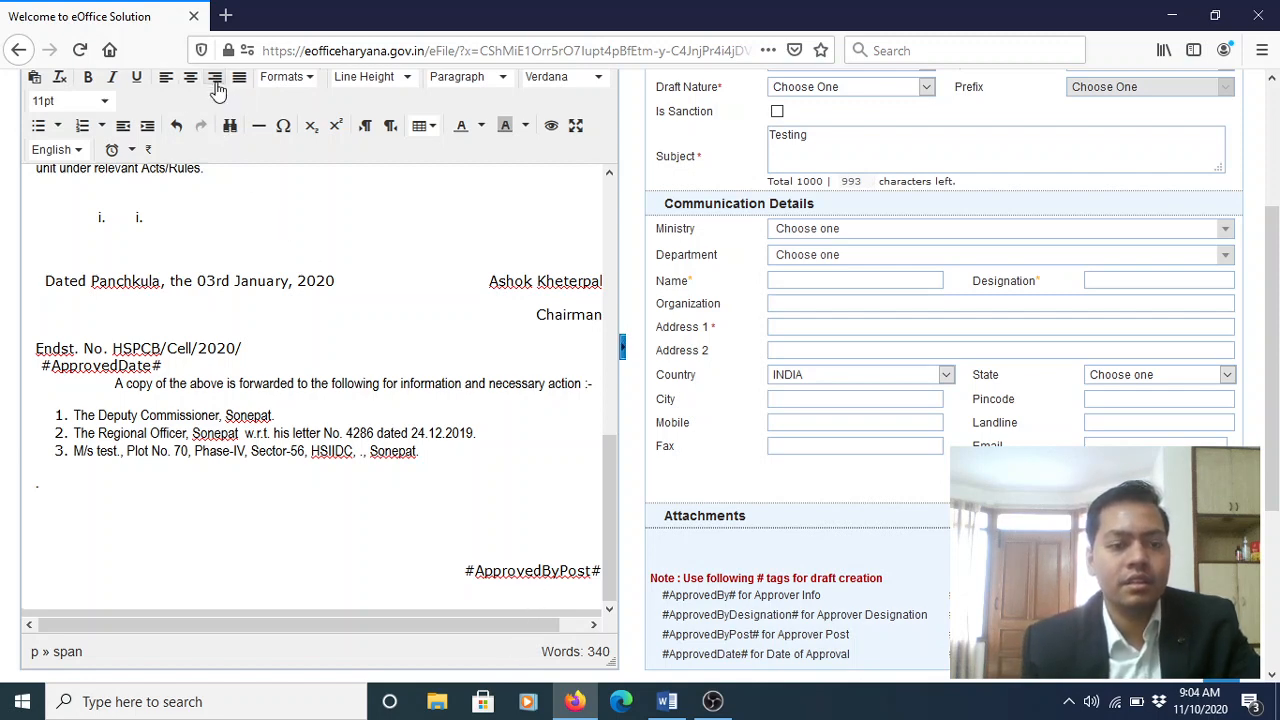
type("For Chairman")
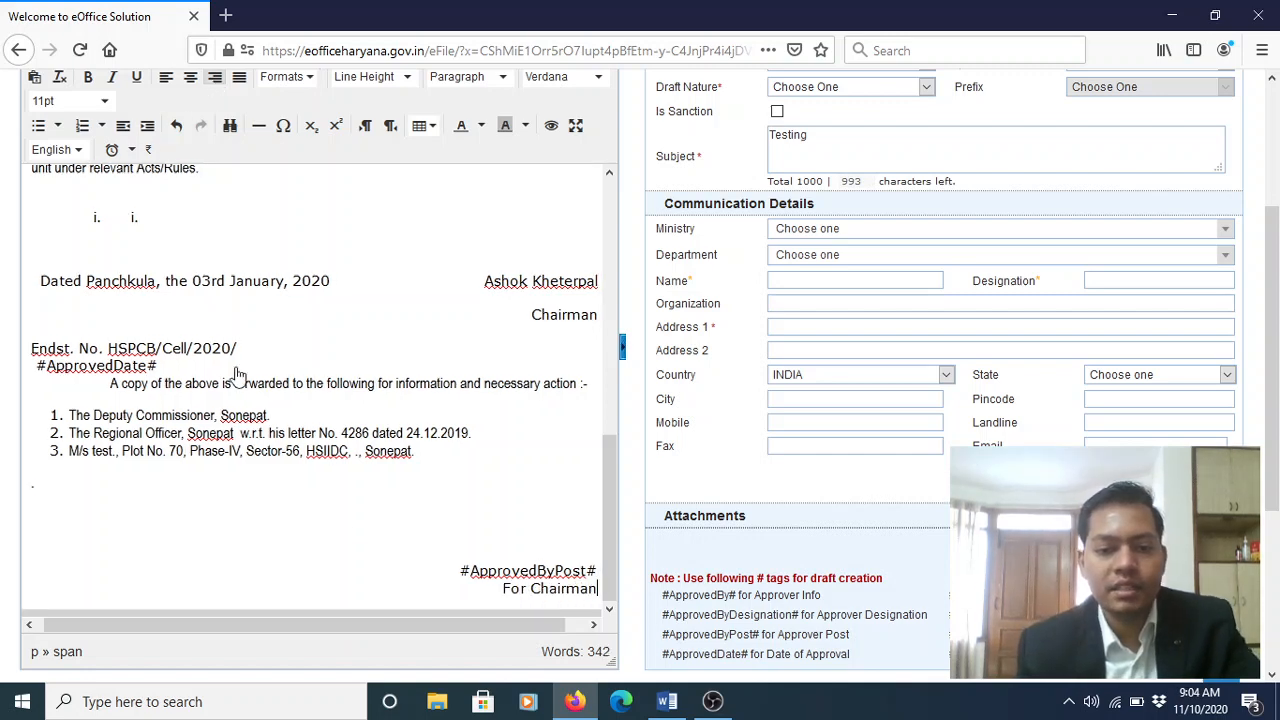
Insert the #ApprovedByName# tag at 12pt on the line above #ApprovedByPost# in the closing signature block
left_click(591, 554)
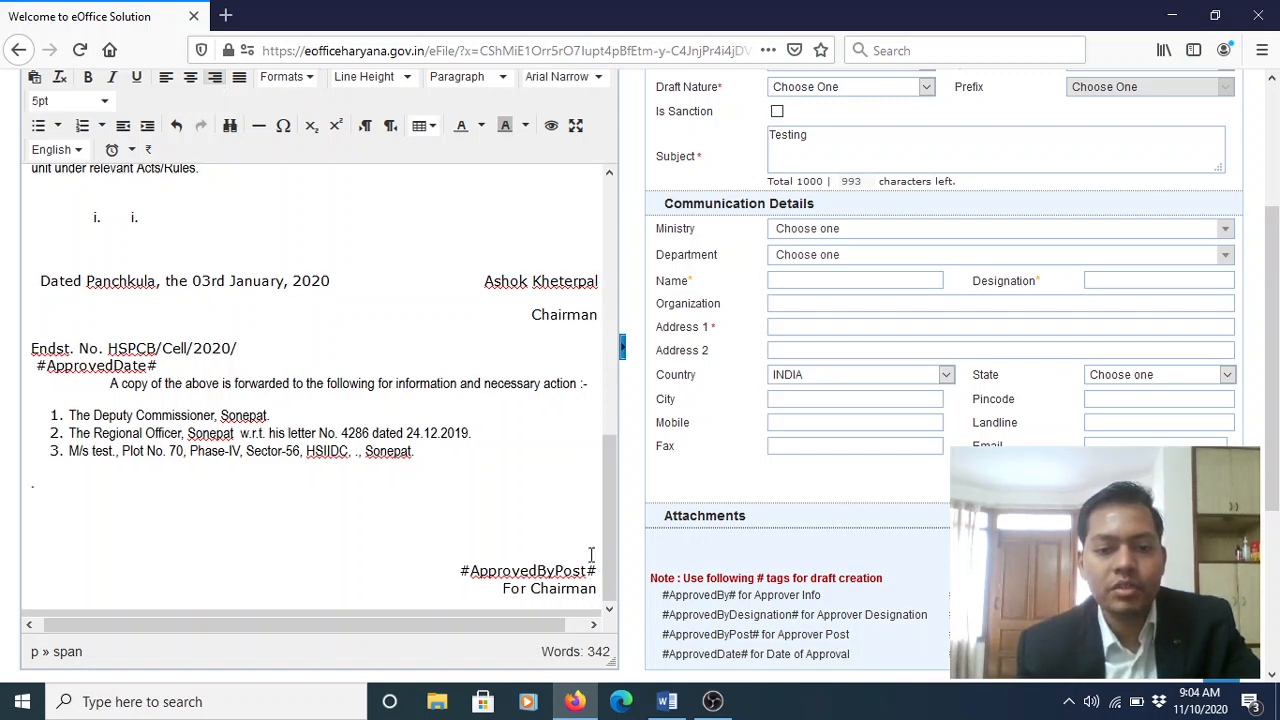
left_click(70, 101)
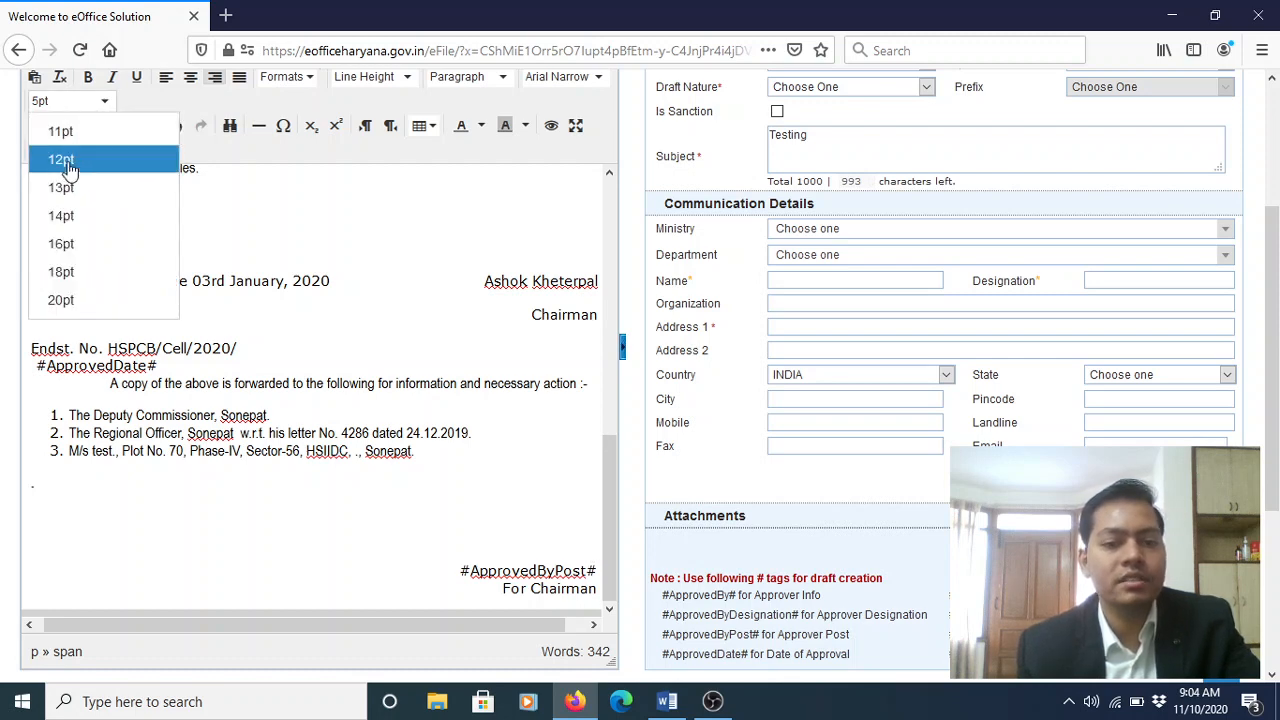
left_click(61, 160)
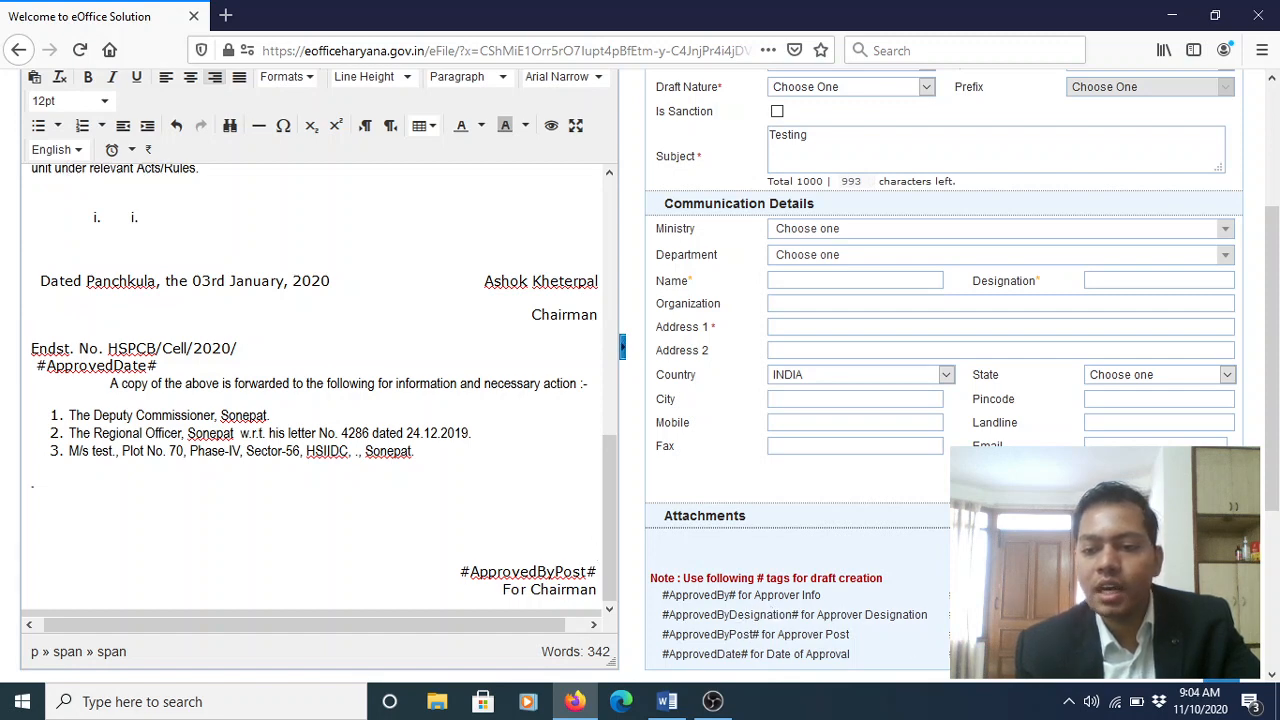
key("Down")
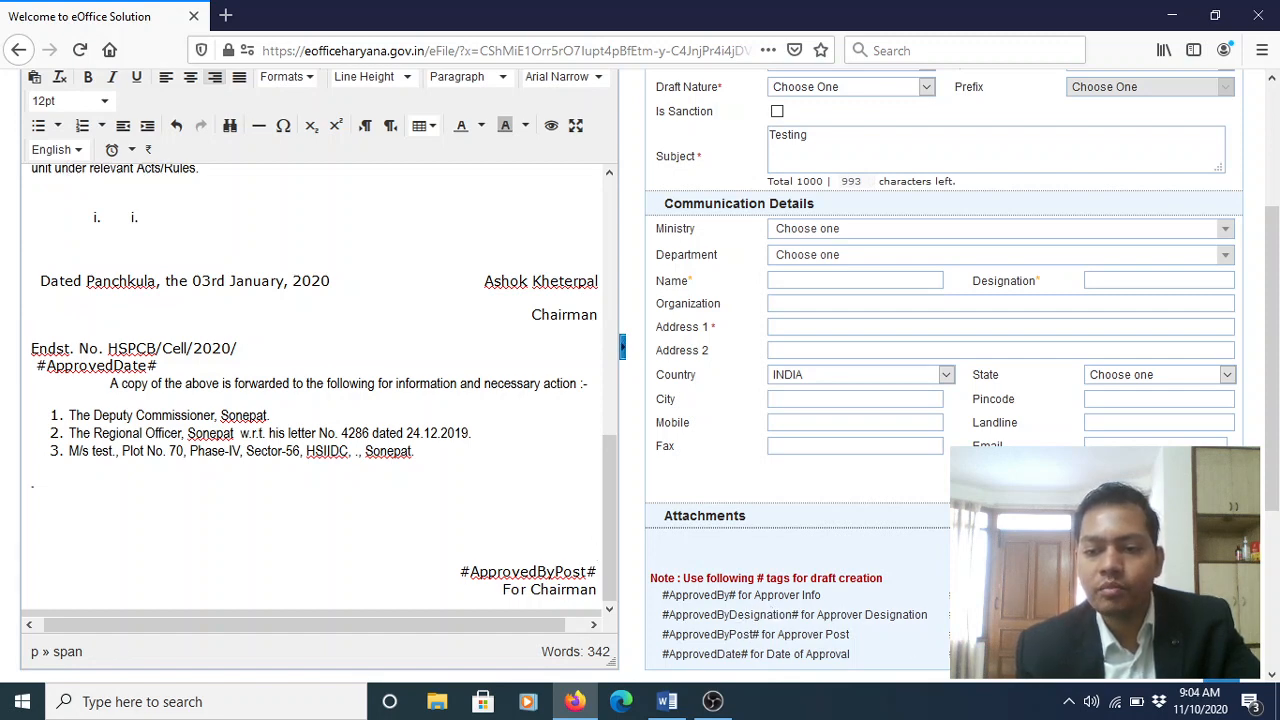
left_click(596, 553)
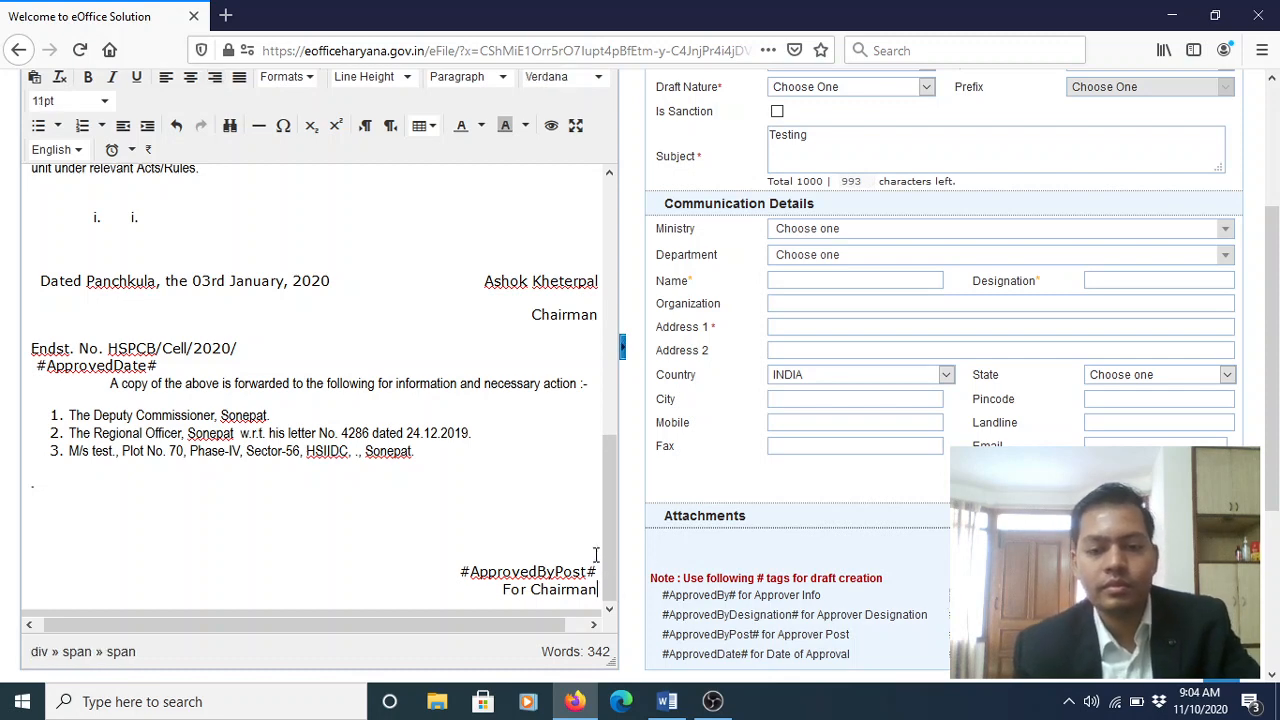
type("#ApprovedByName#")
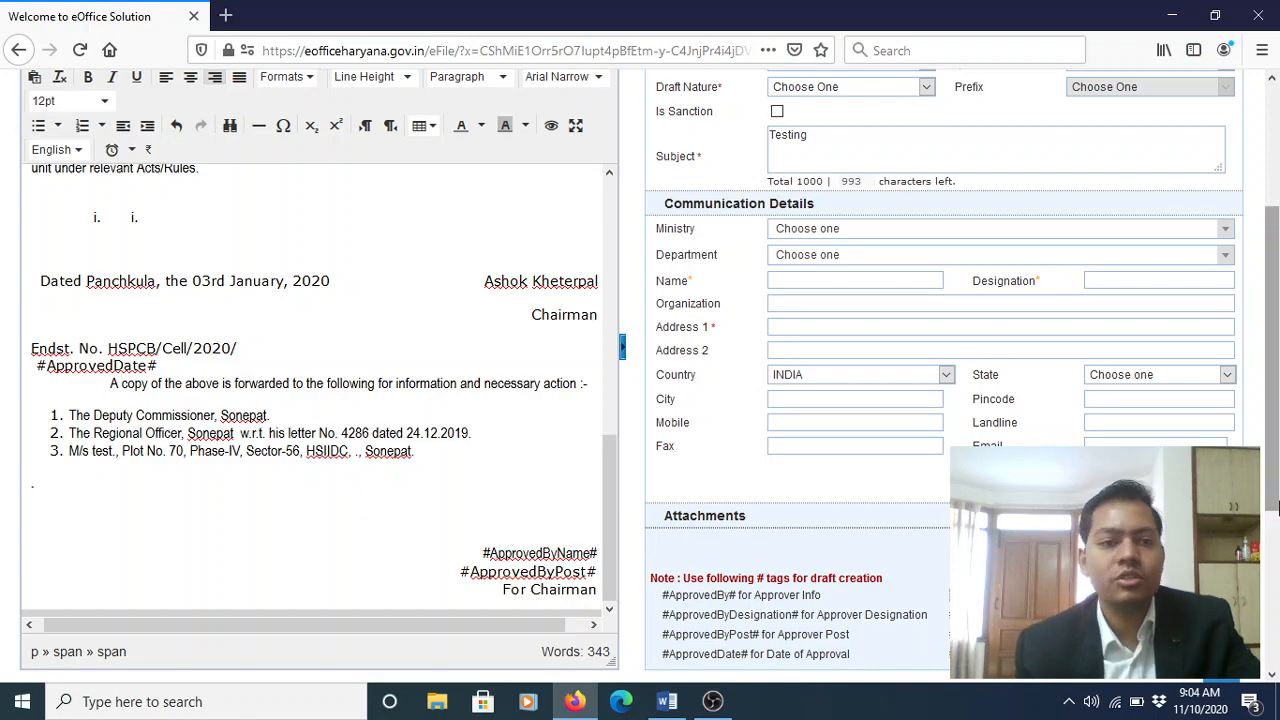
Review the draft letter from its body text down to the closing signature tags
left_click_drag(1273, 503, 1273, 484)
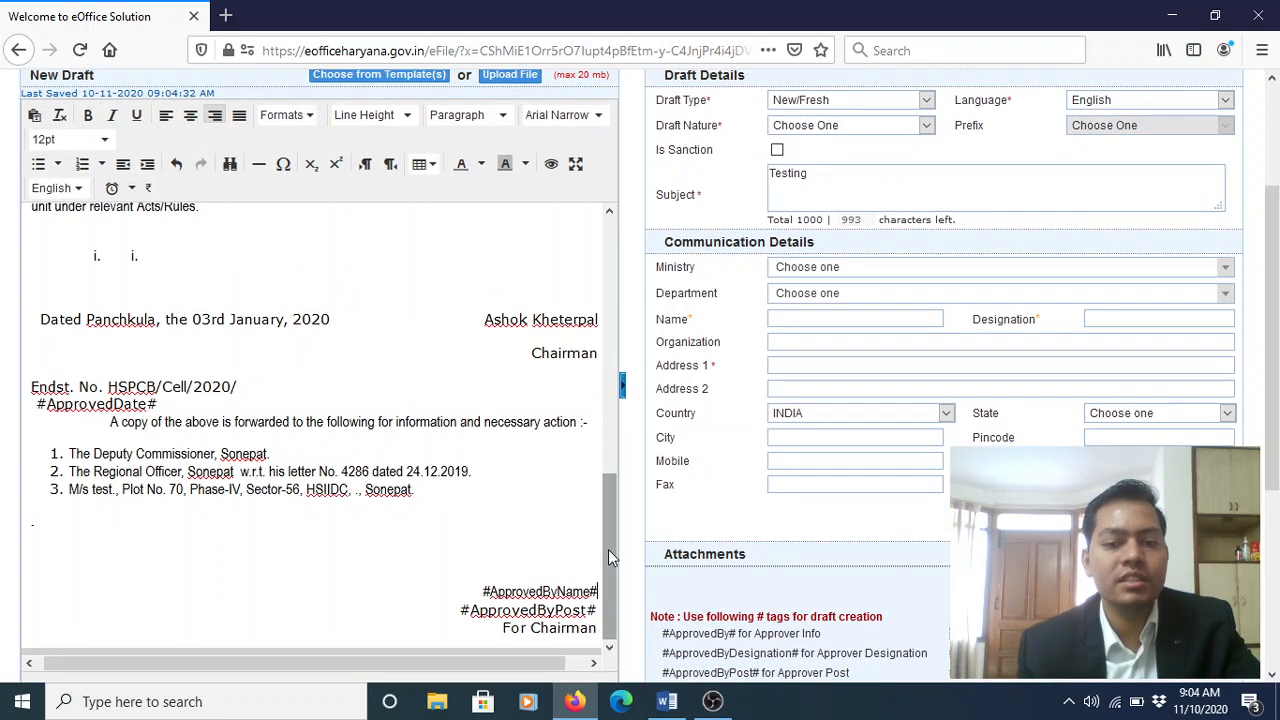
left_click_drag(608, 550, 609, 448)
left_click_drag(608, 498, 608, 421)
left_click_drag(607, 349, 607, 468)
scroll(609, 468, "down", 2)
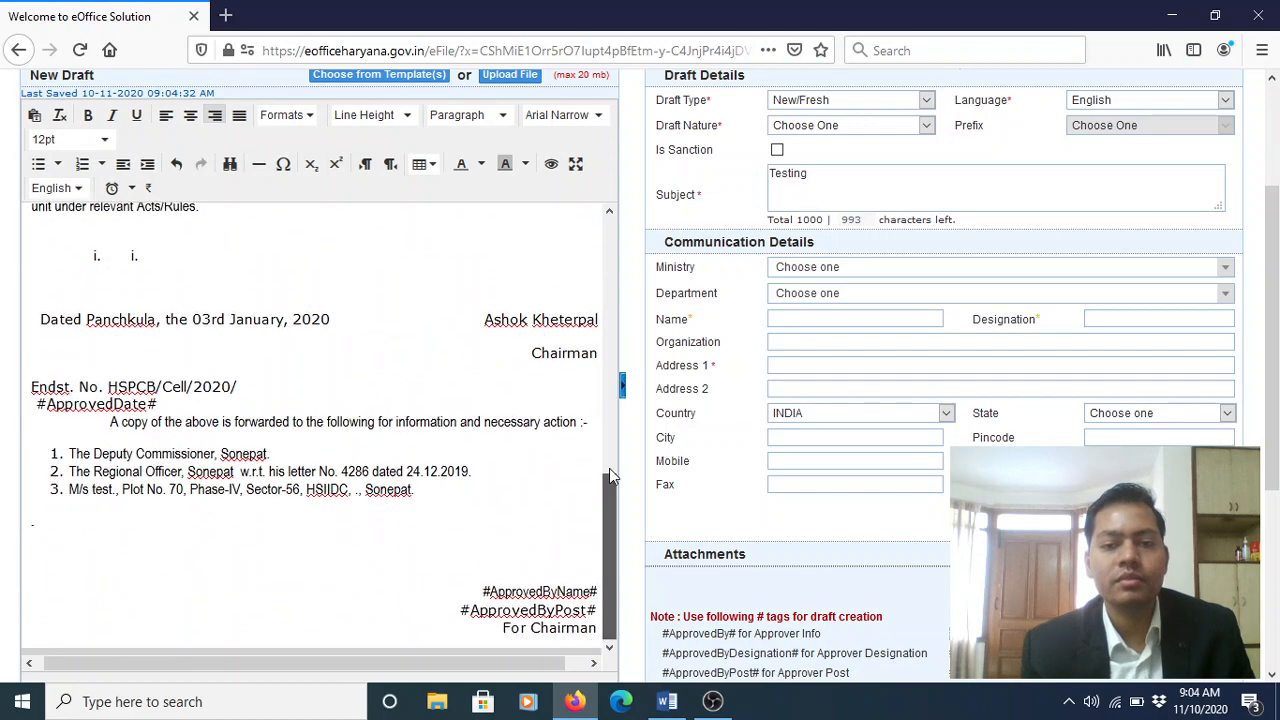
scroll(609, 468, "up", 3)
scroll(1278, 287, "up", 2)
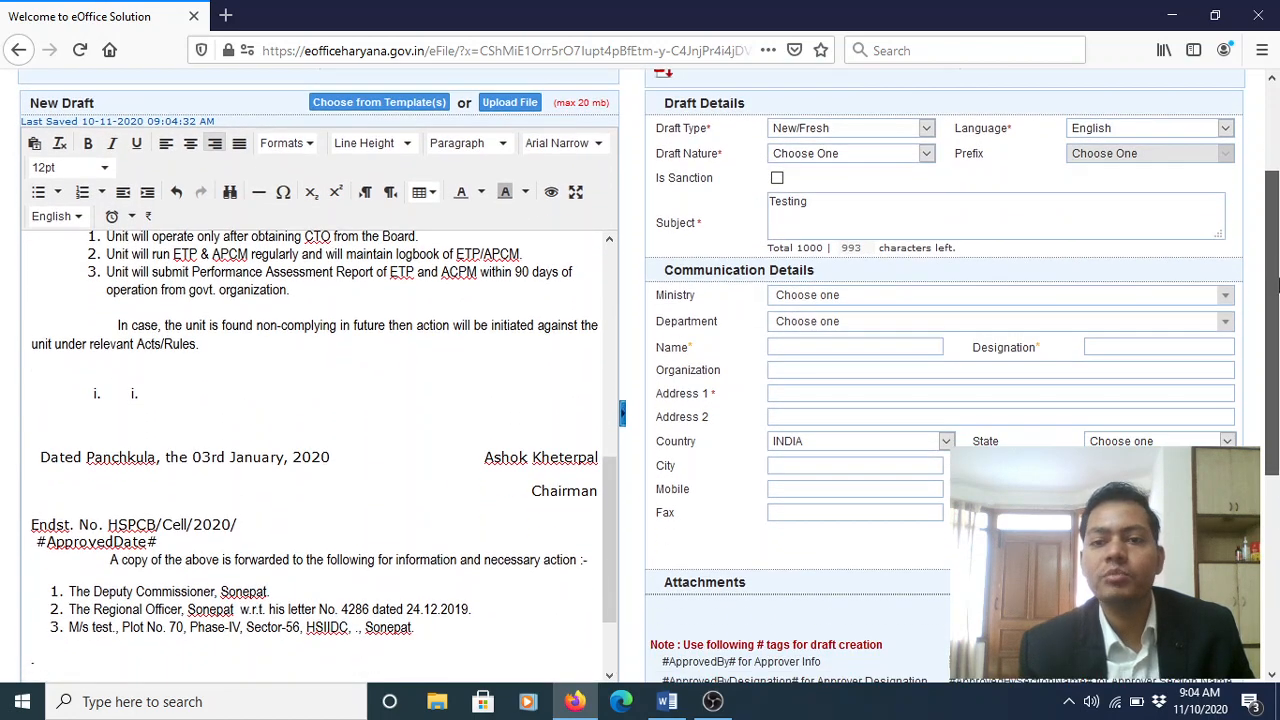
Fill in the recipient details by entering "regional officer sonepat" as the name and choosing the matching saved contact
scroll(1278, 287, "down", 1)
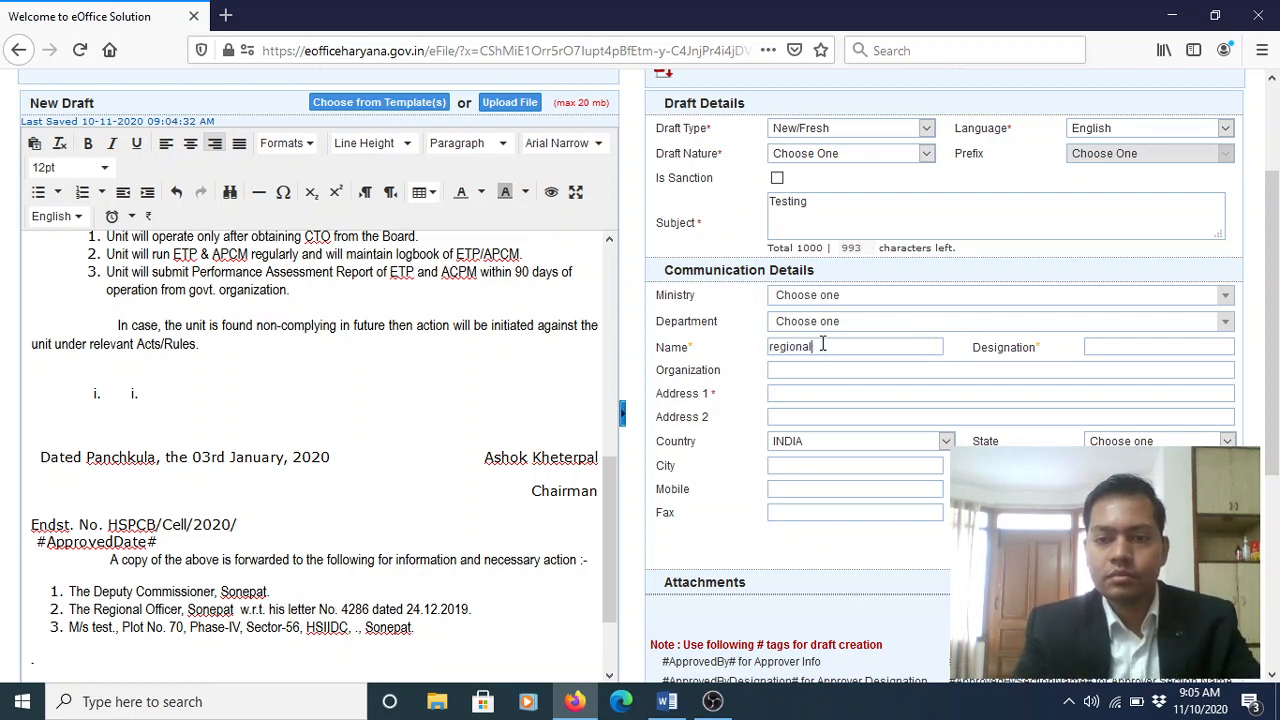
type("fficer sonepat")
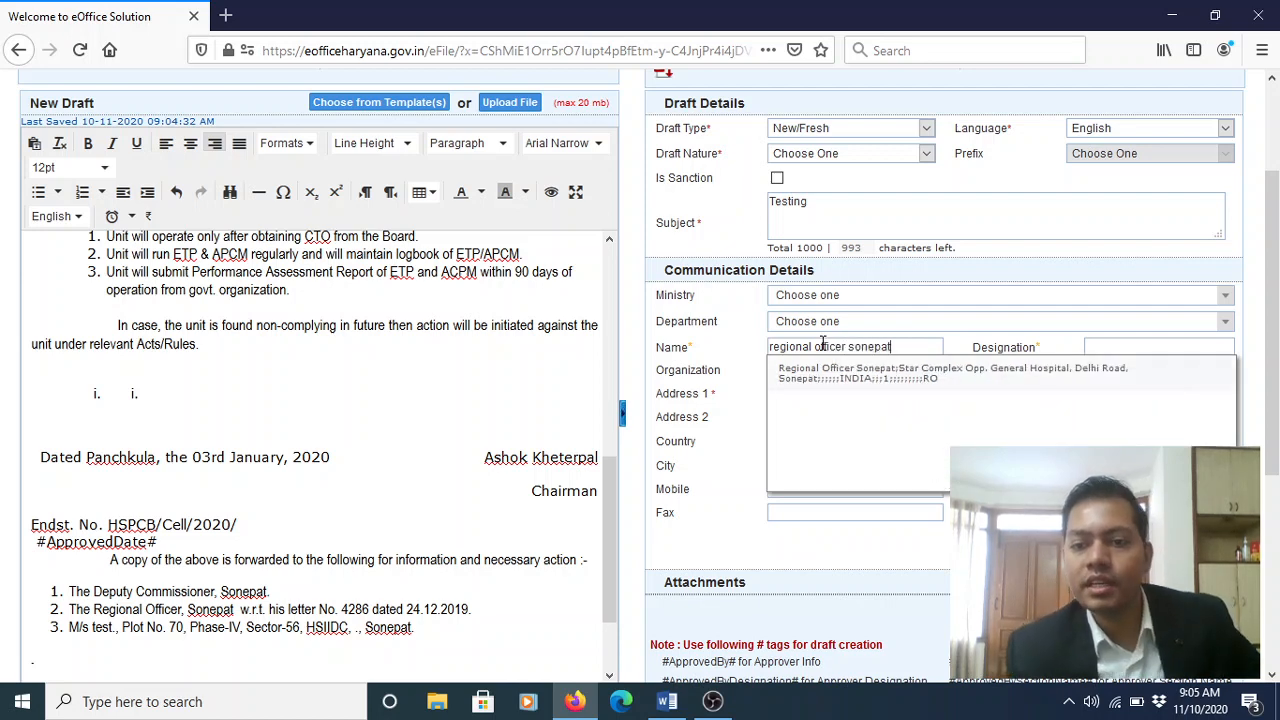
left_click(913, 374)
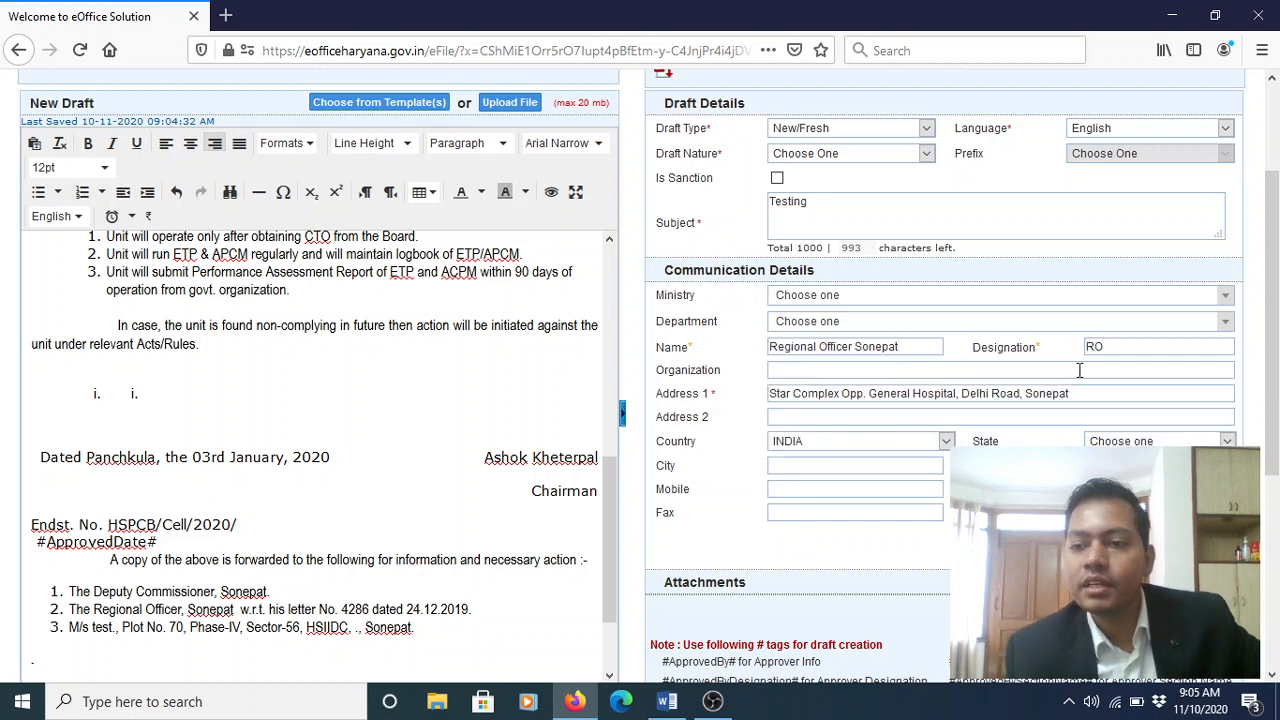
Set the draft nature to Office Order and keep "Testing" as the subject
scroll(900, 365, "up", 1)
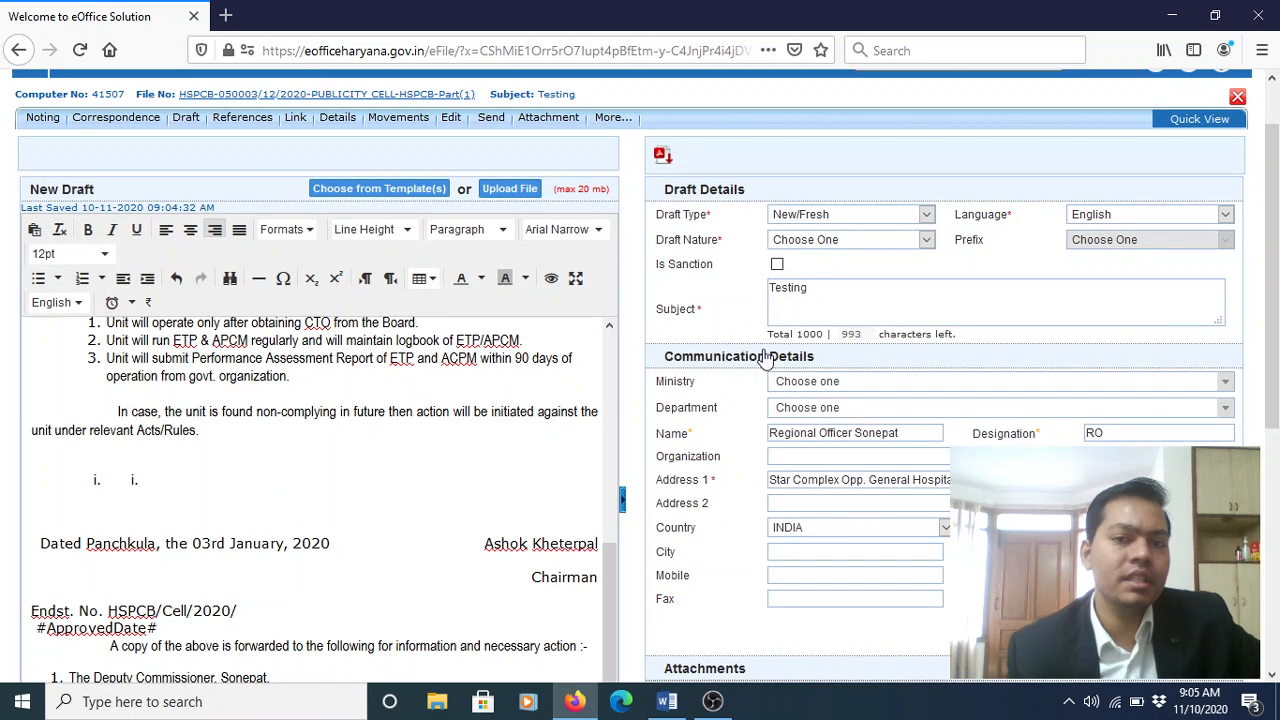
left_click(817, 241)
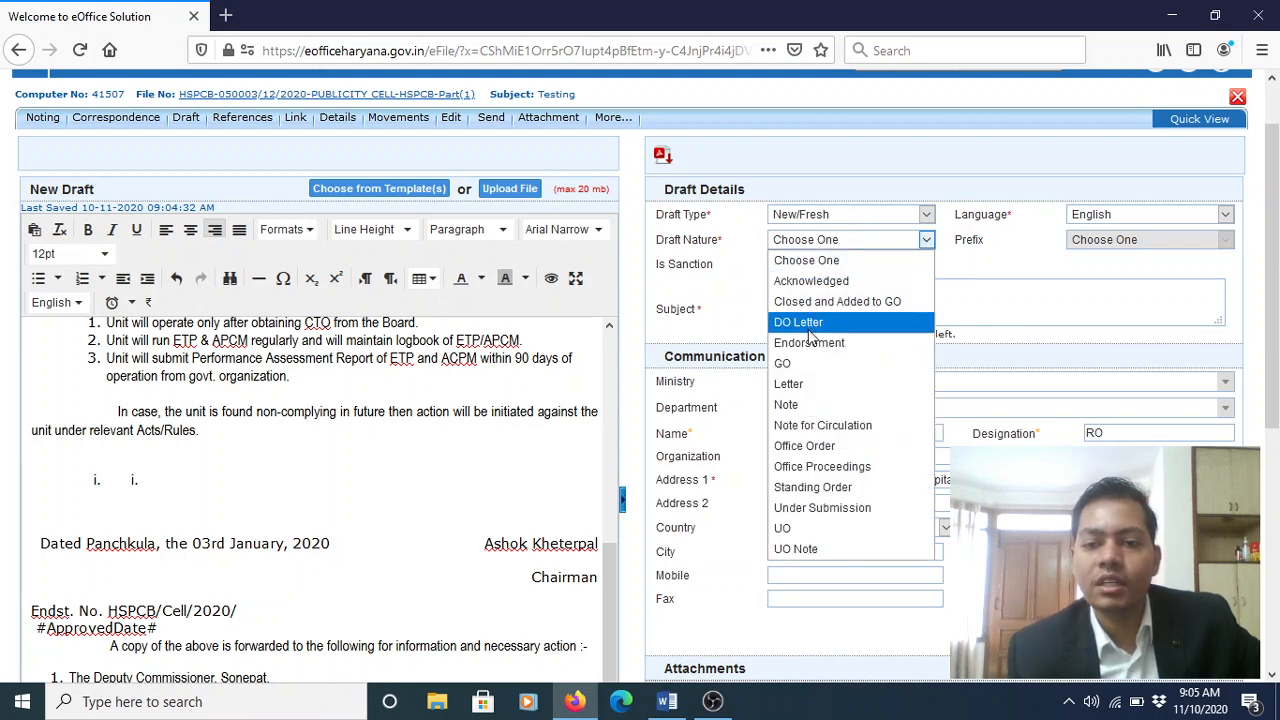
left_click(806, 447)
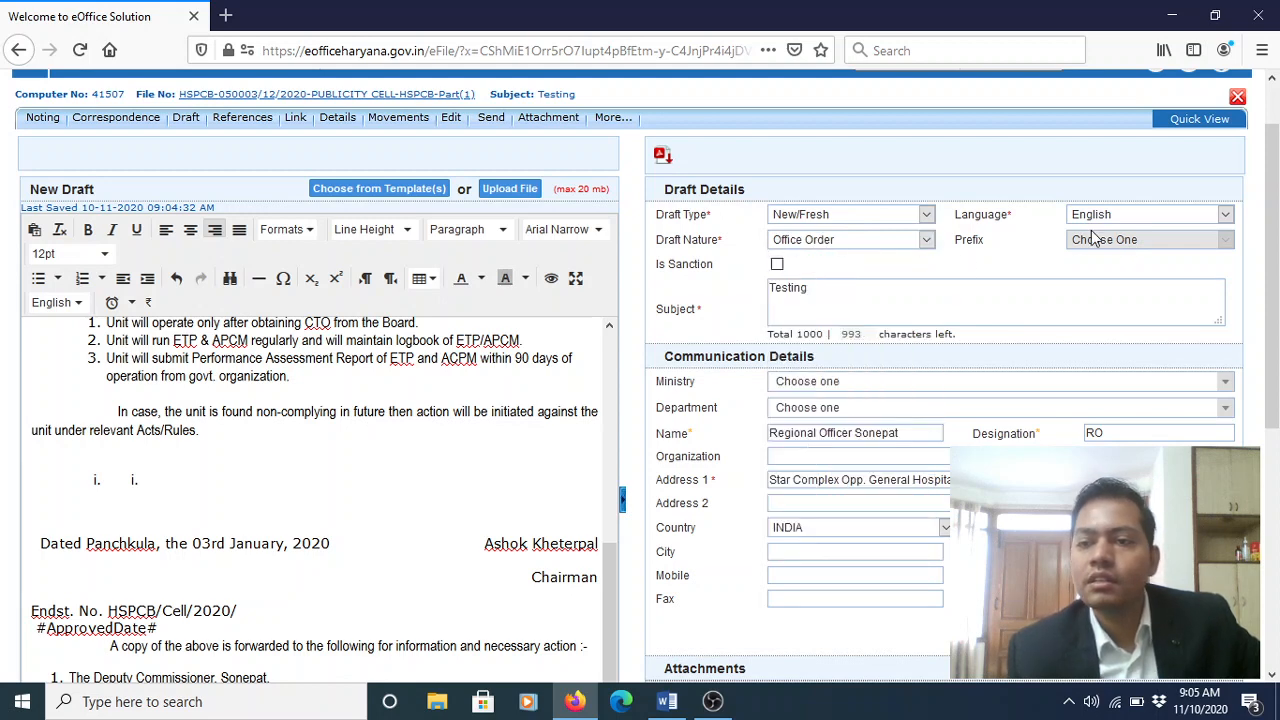
left_click(803, 243)
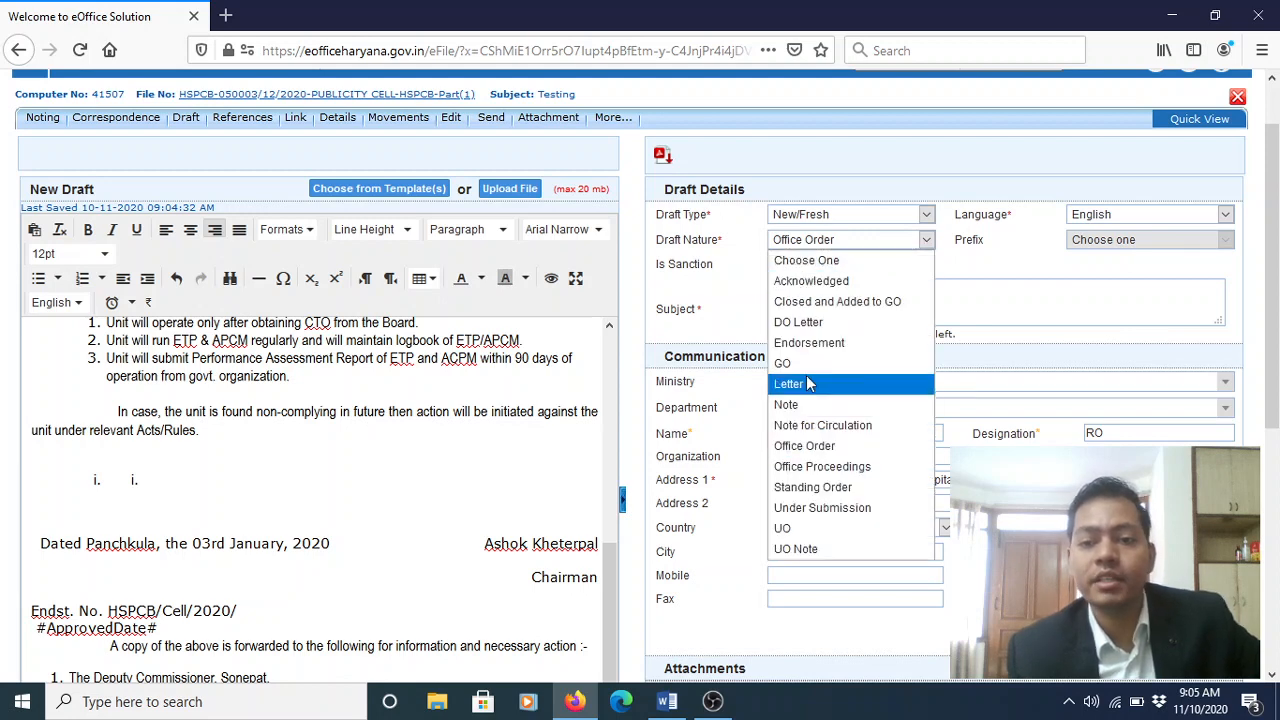
left_click(827, 447)
scroll(876, 199, "down", 1)
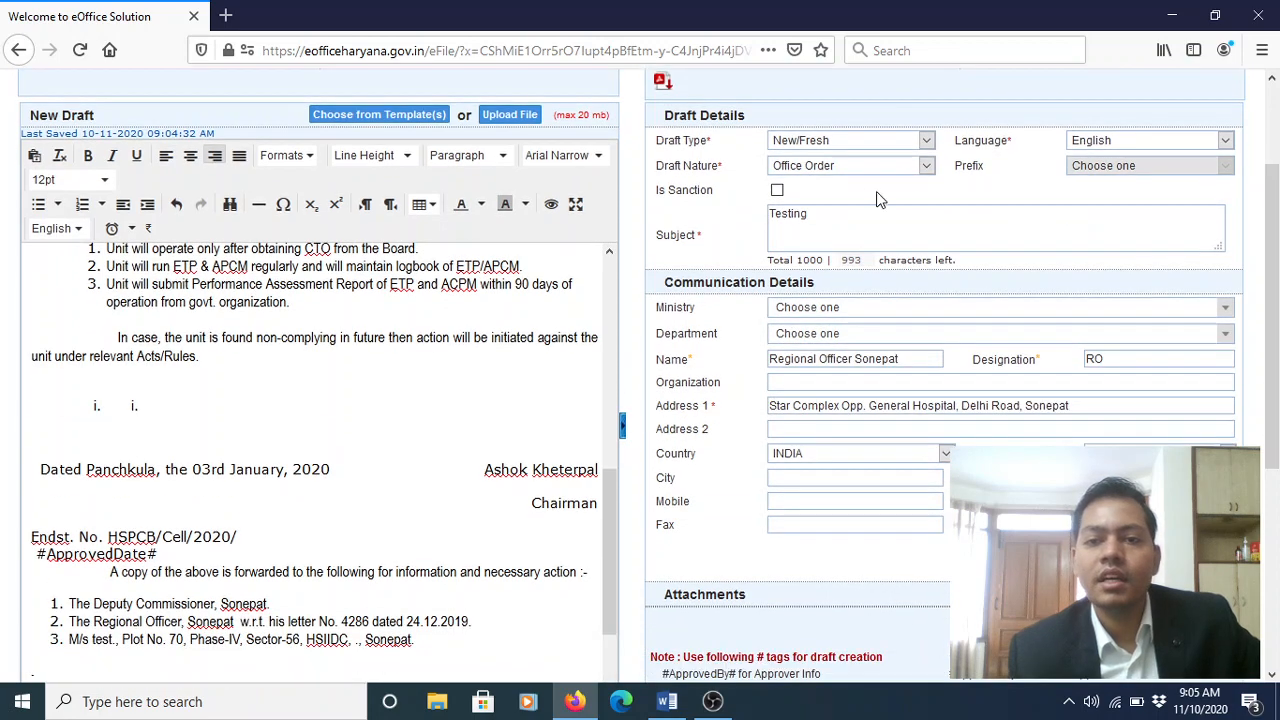
double_click(830, 226)
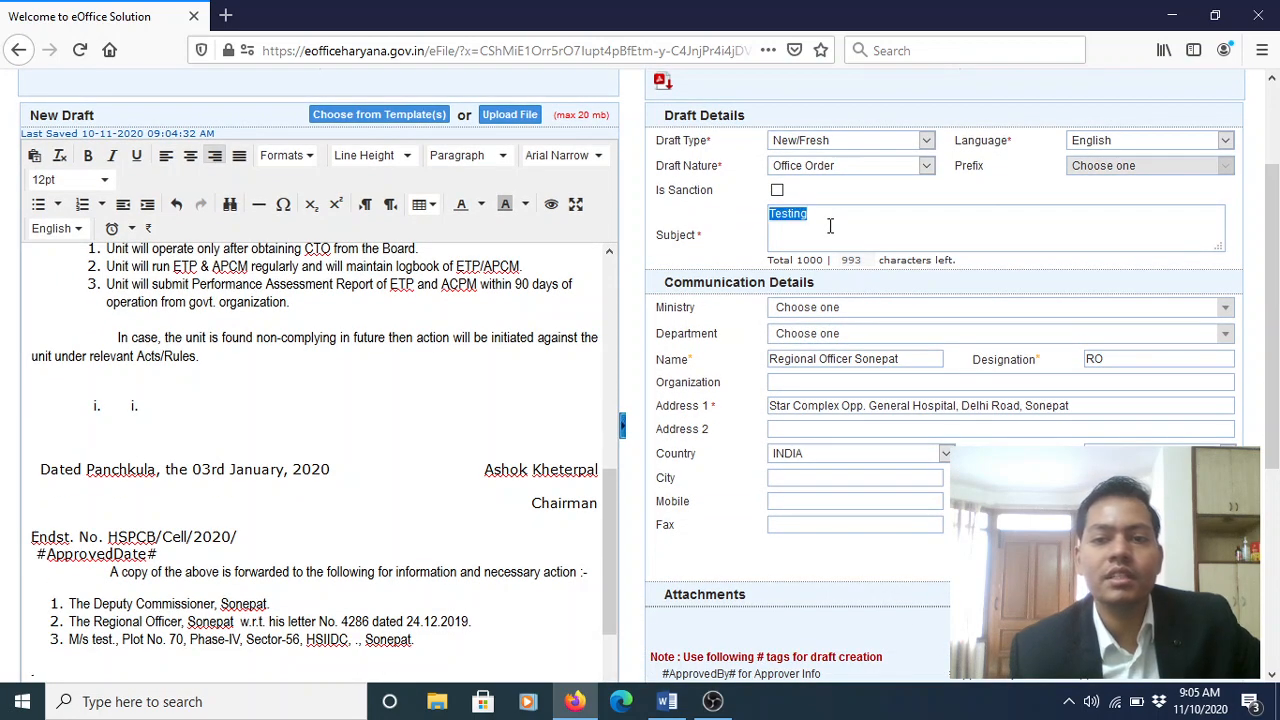
left_click(830, 226)
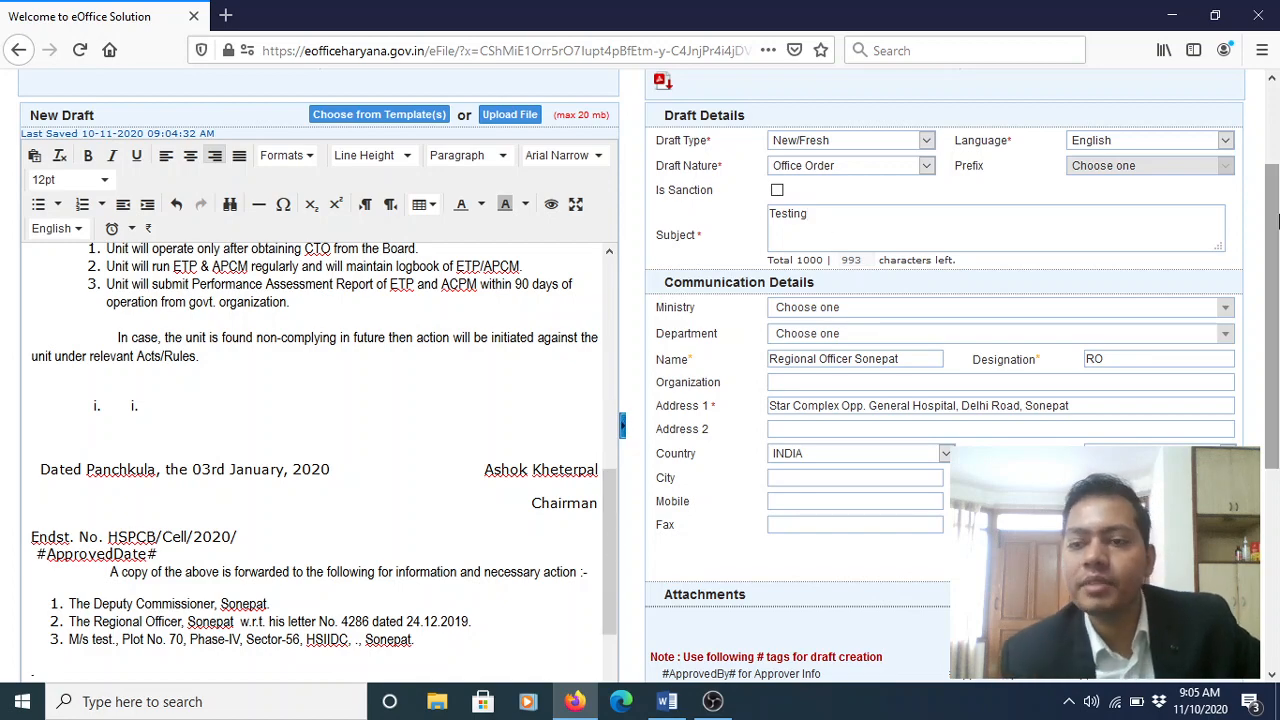
Add Regional Officer Sonepat to the recipient list and open a blank entry for another recipient
left_click_drag(1276, 286, 1276, 290)
scroll(1276, 290, "down", 6)
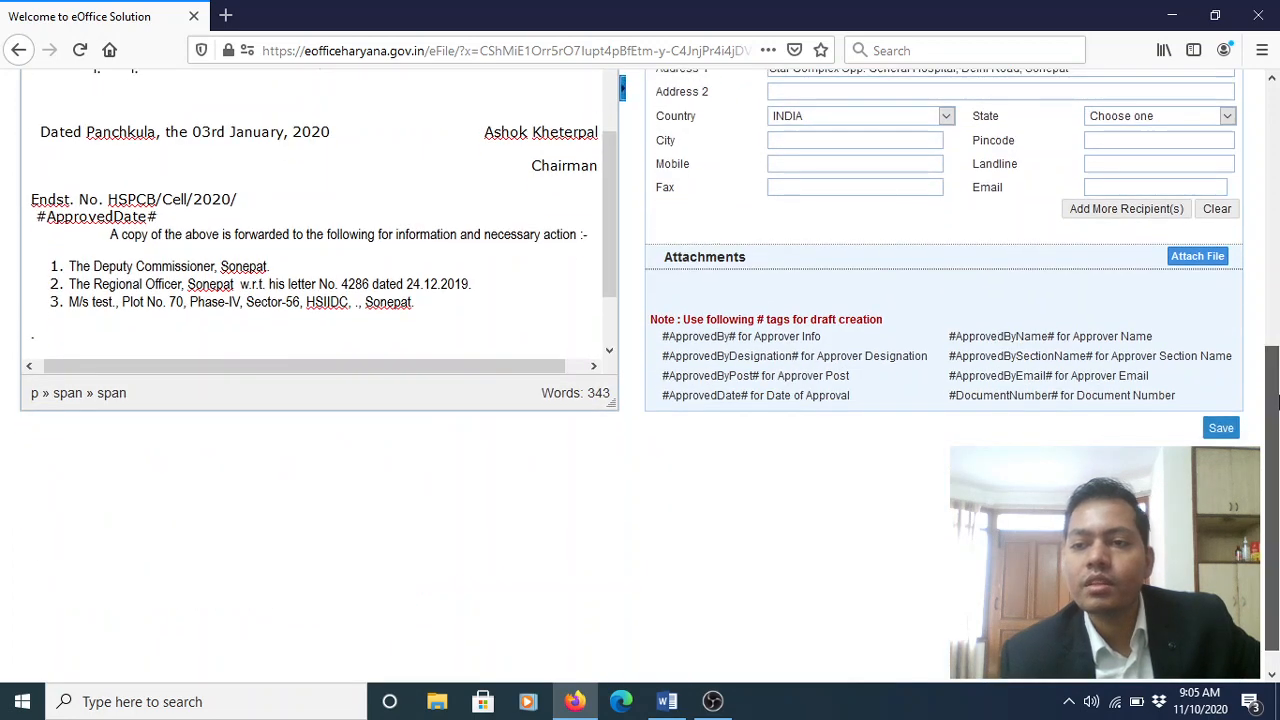
scroll(1277, 263, "up", 5)
scroll(900, 300, "up", 1)
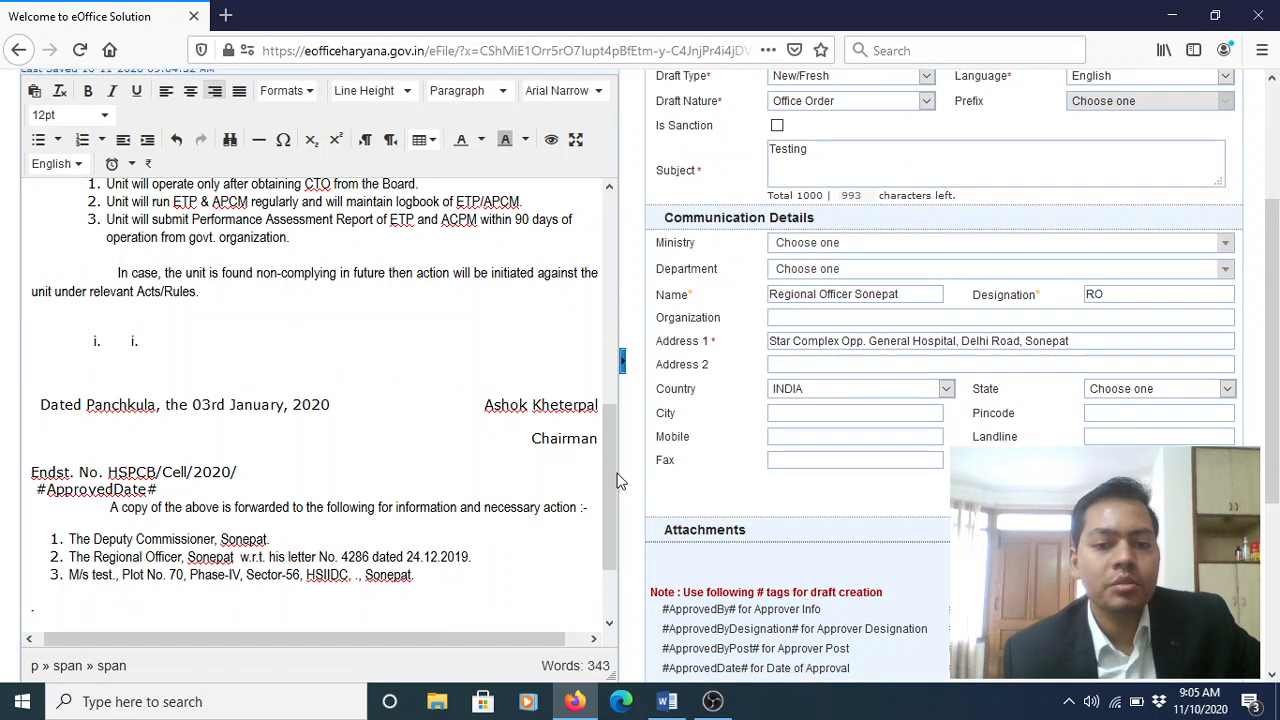
left_click_drag(609, 472, 608, 509)
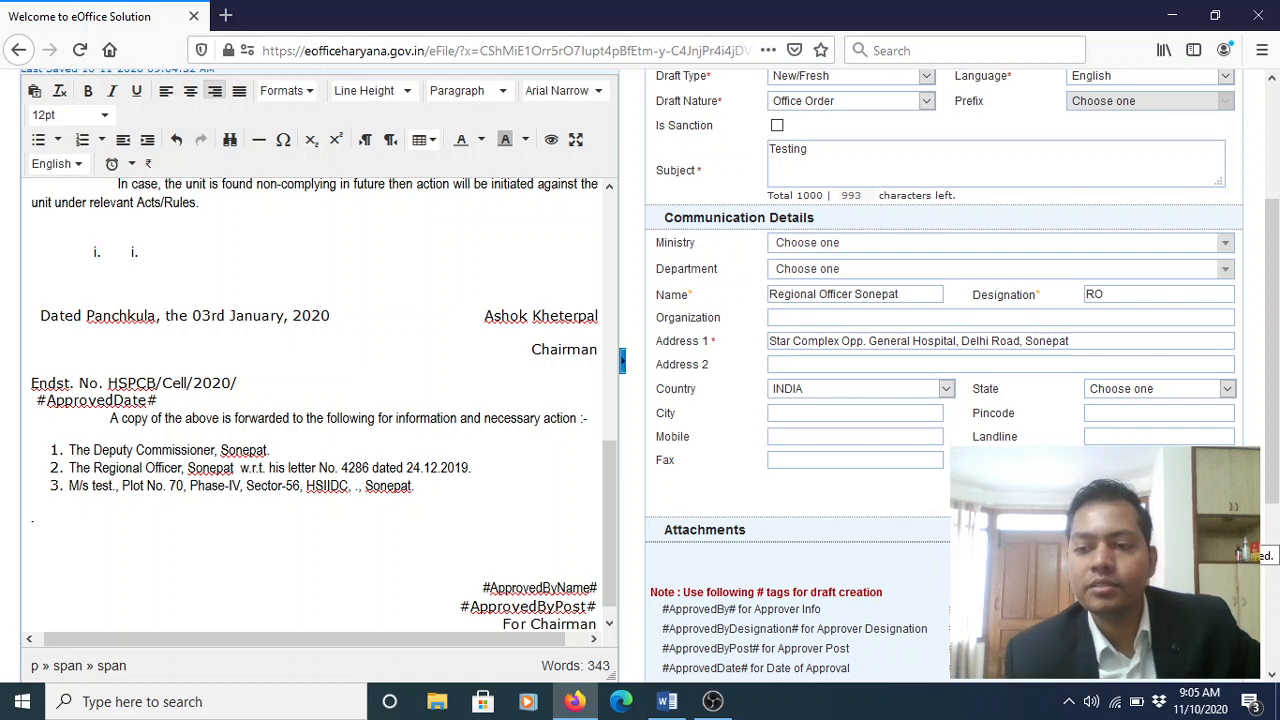
left_click_drag(1272, 305, 1277, 349)
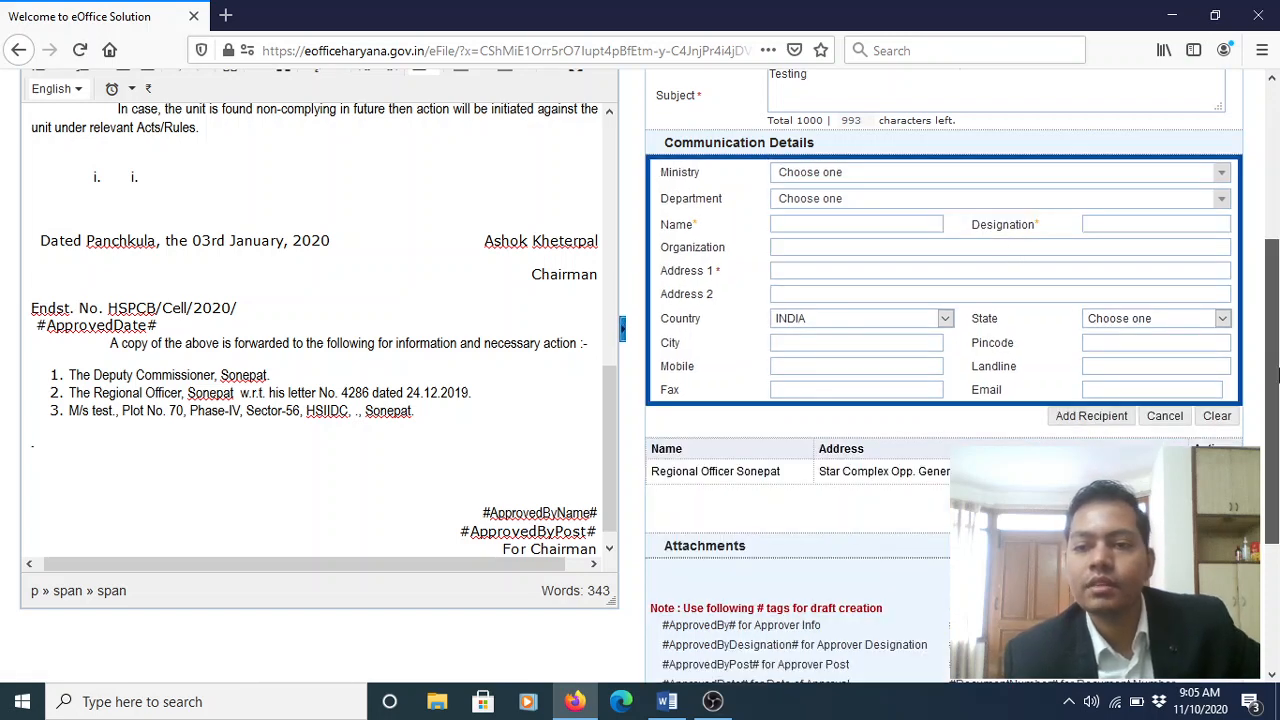
left_click_drag(1276, 369, 1270, 362)
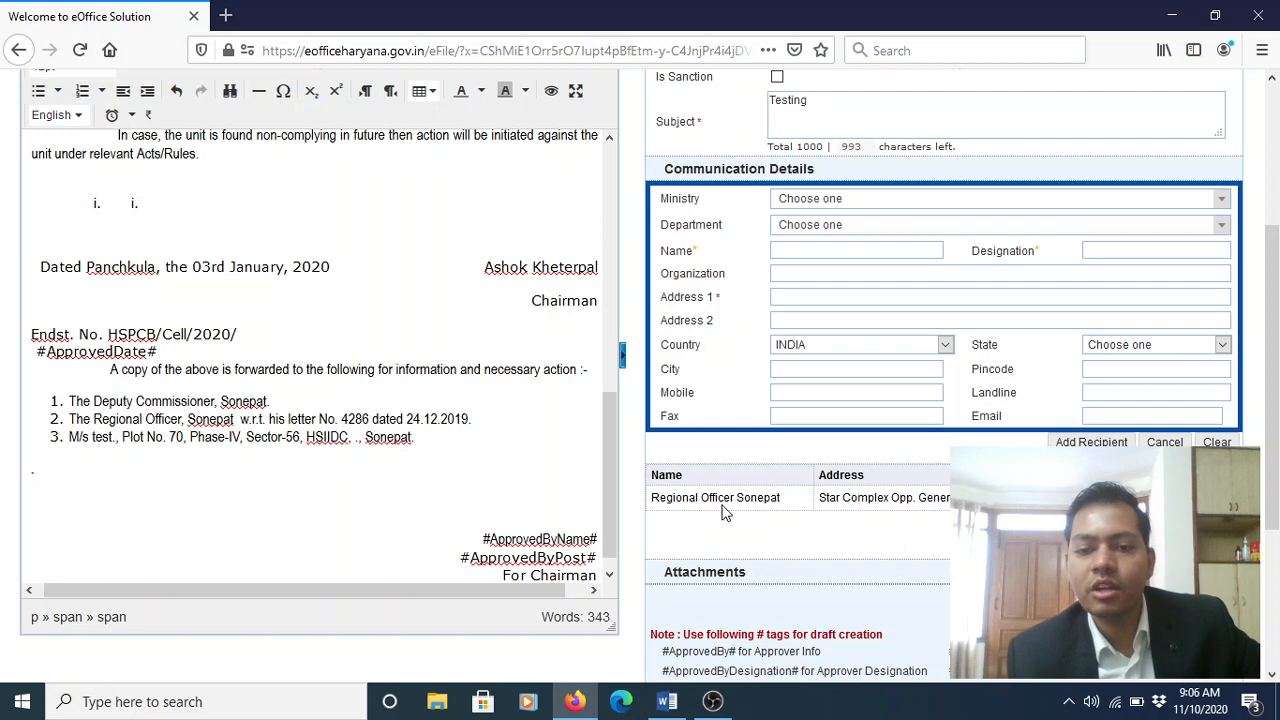
Enter "Deputy Commissioner Sonepat" as the second recipient's name and "DC" as the designation
left_click(802, 250)
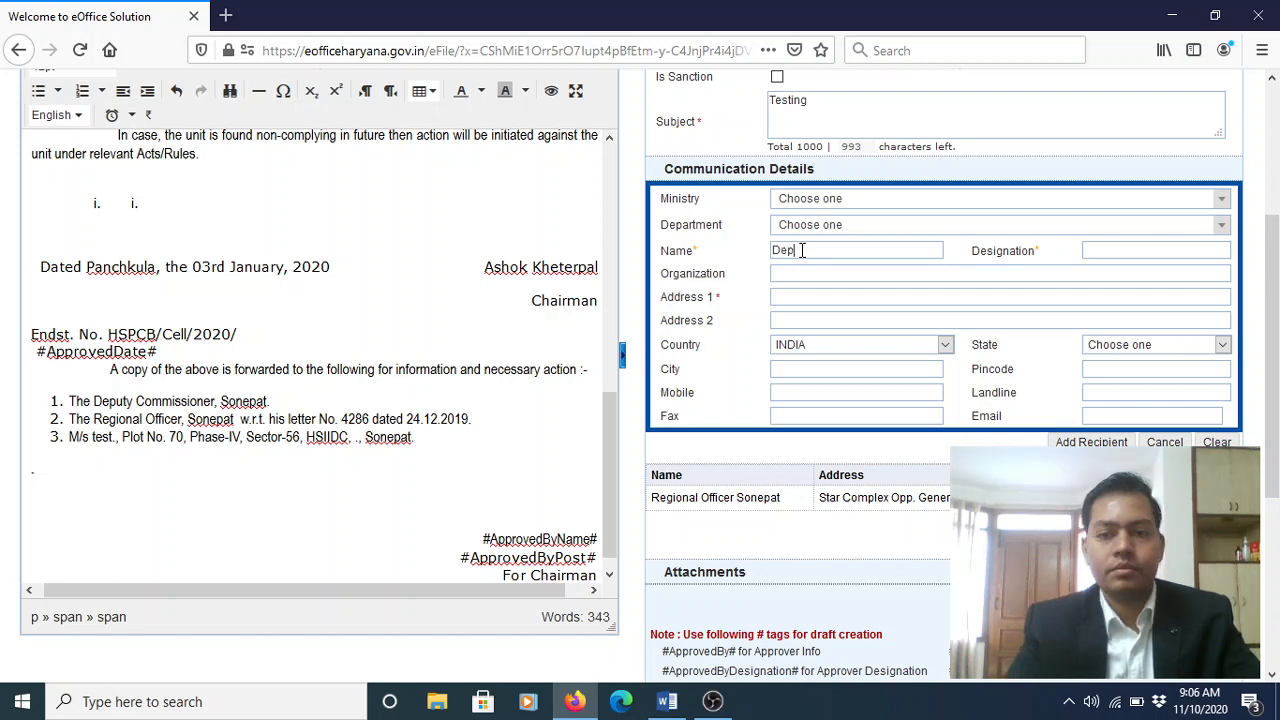
type("Deputy Commissioner")
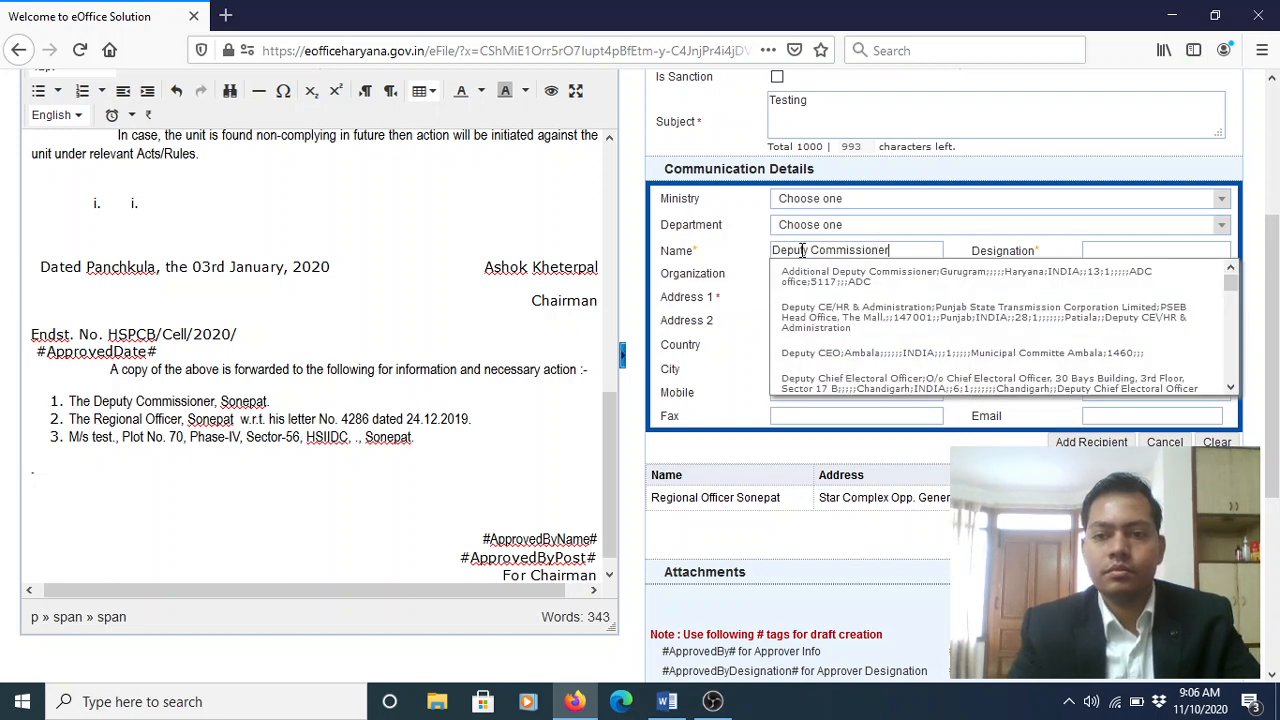
type(" Sonepat")
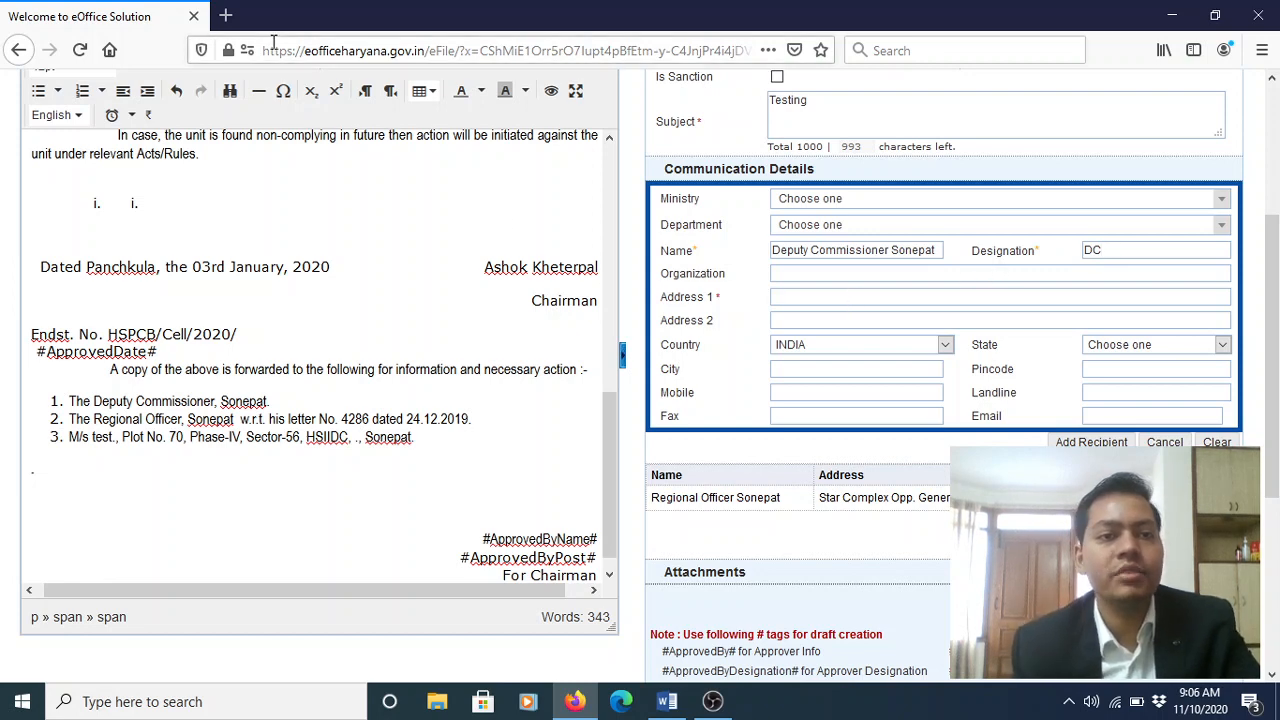
Search the web for "DC Sonepat" in a new tab, copy the Deputy Commissioner Office's address, and return to the draft's Address 1 field
left_click(226, 16)
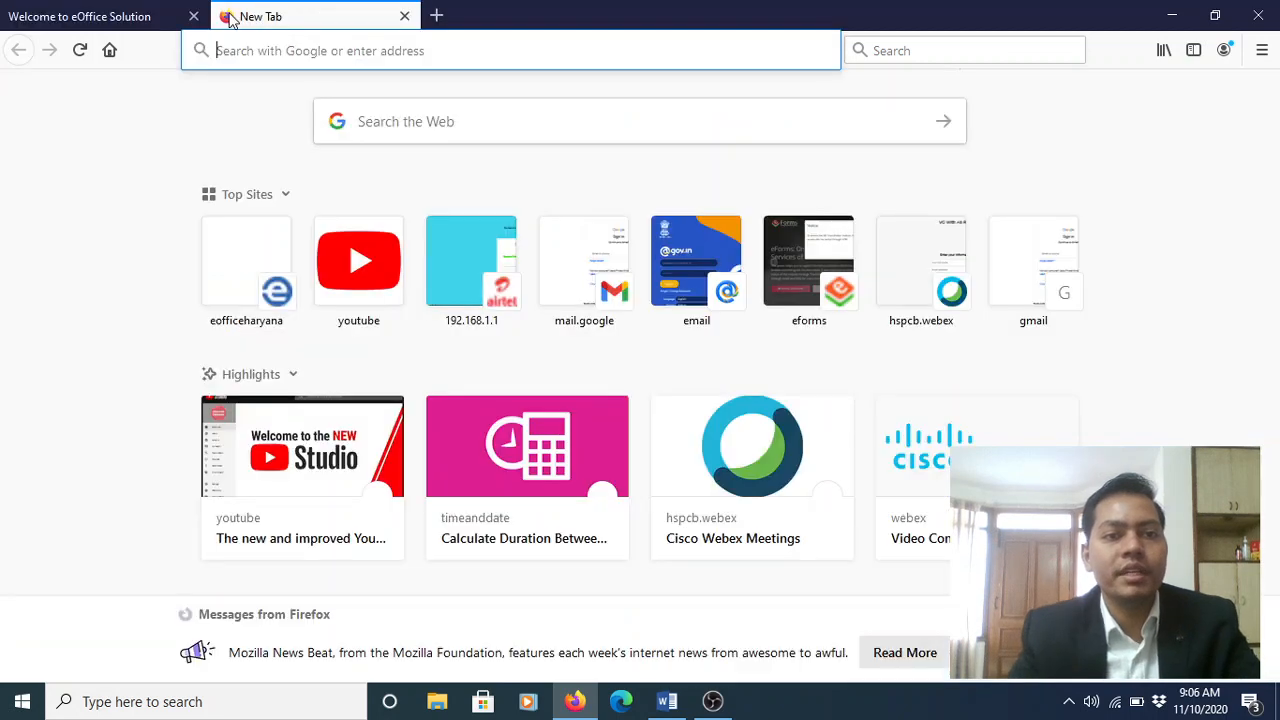
type("DC Sonepat")
key("Return")
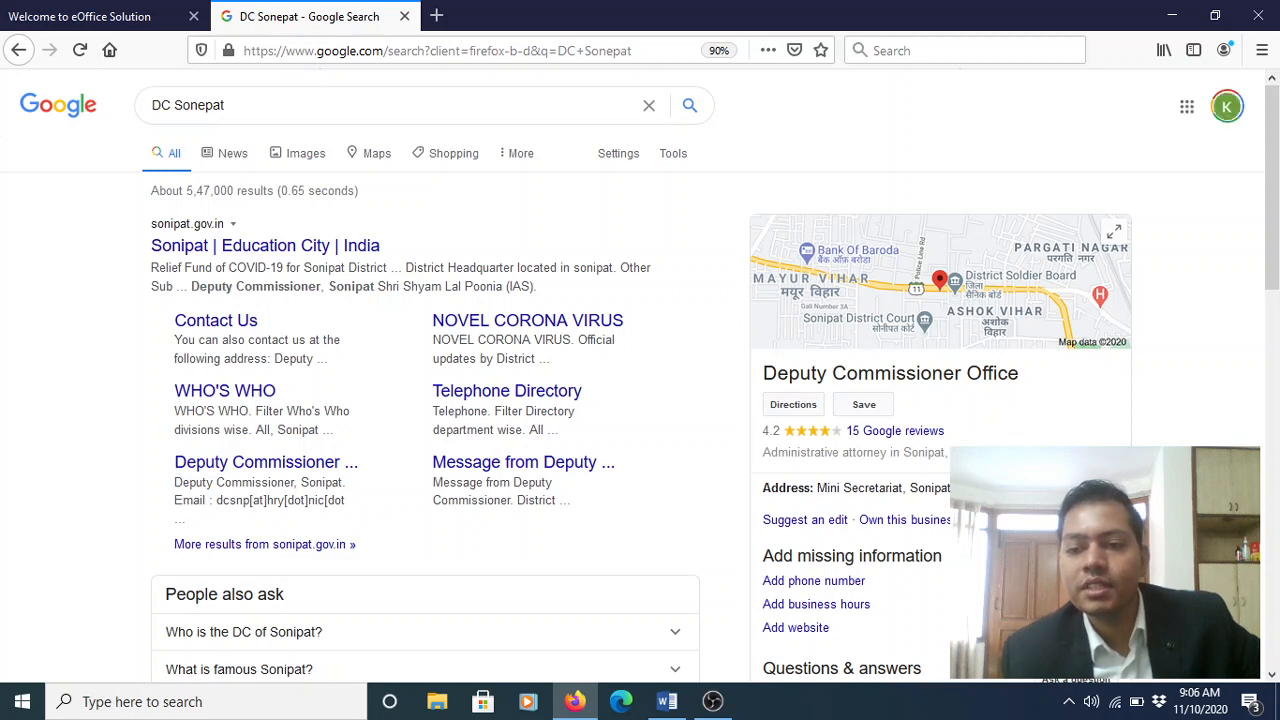
left_click_drag(817, 488, 1000, 488)
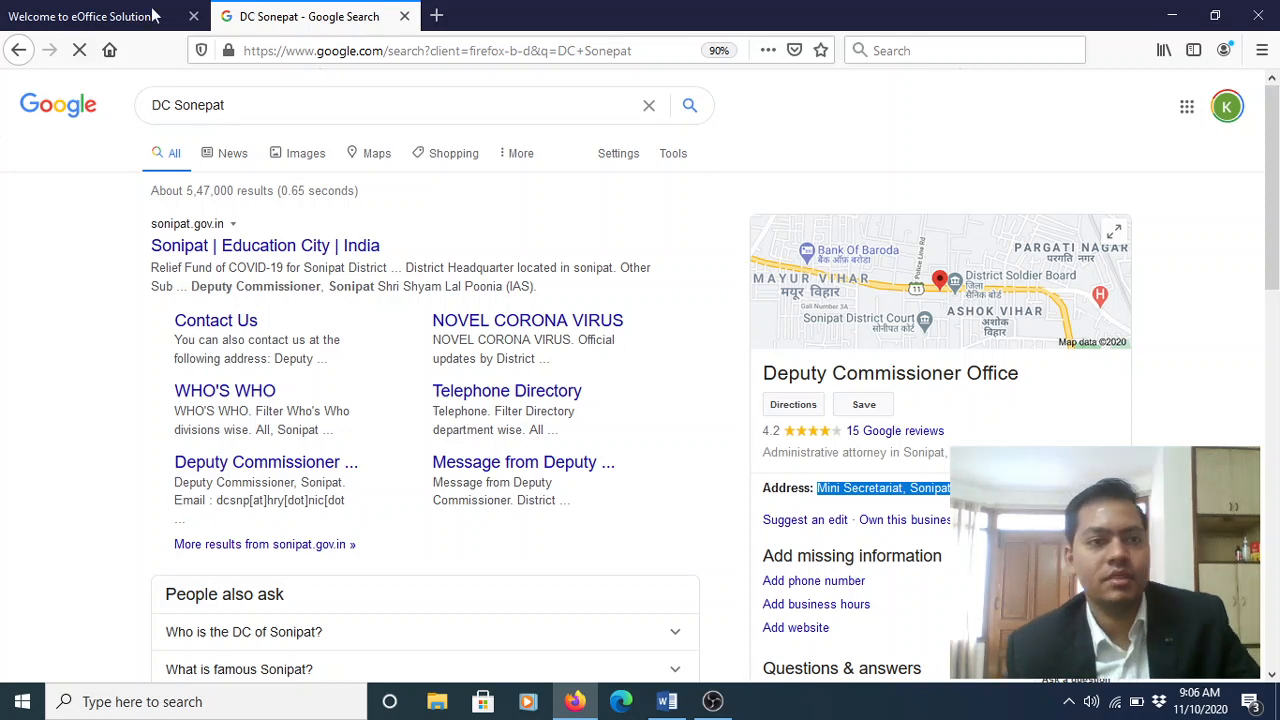
left_click(120, 14)
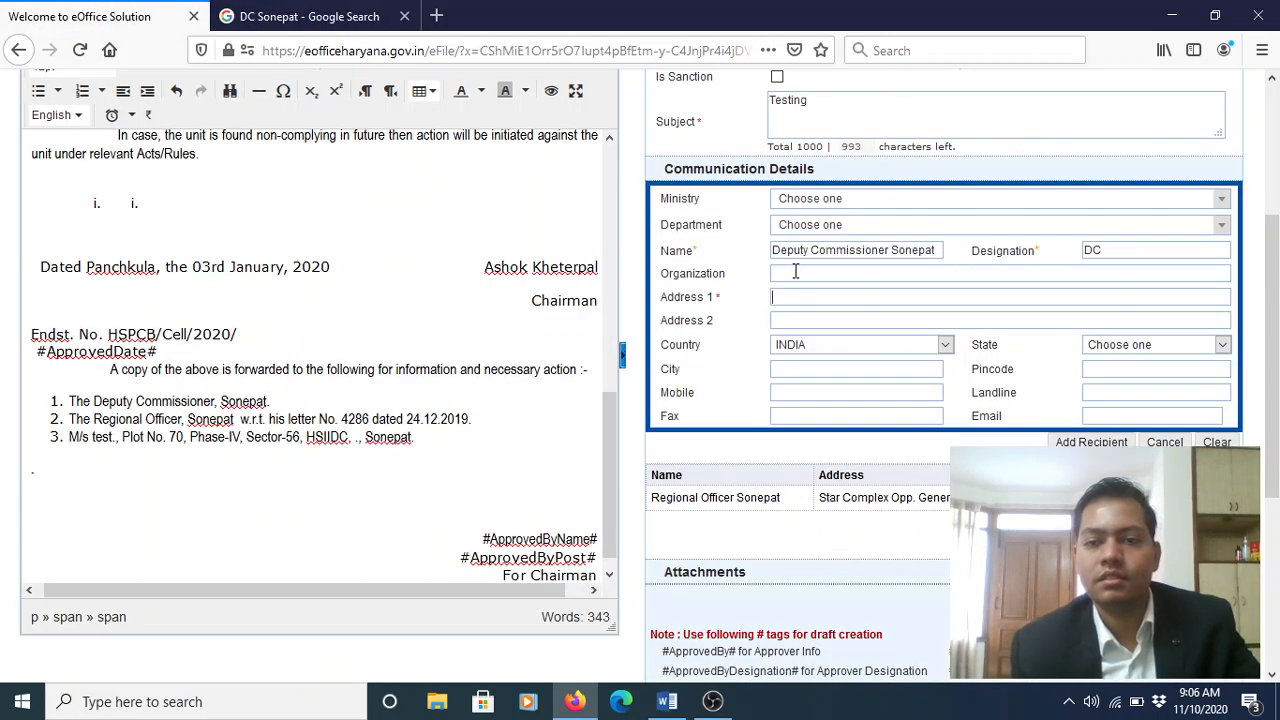
Fill in Address 1 for Deputy Commissioner Sonepat with the copied office address, add the recipient and save the draft
type("Mini Secretariat, Sonipat, Haryana 13100")
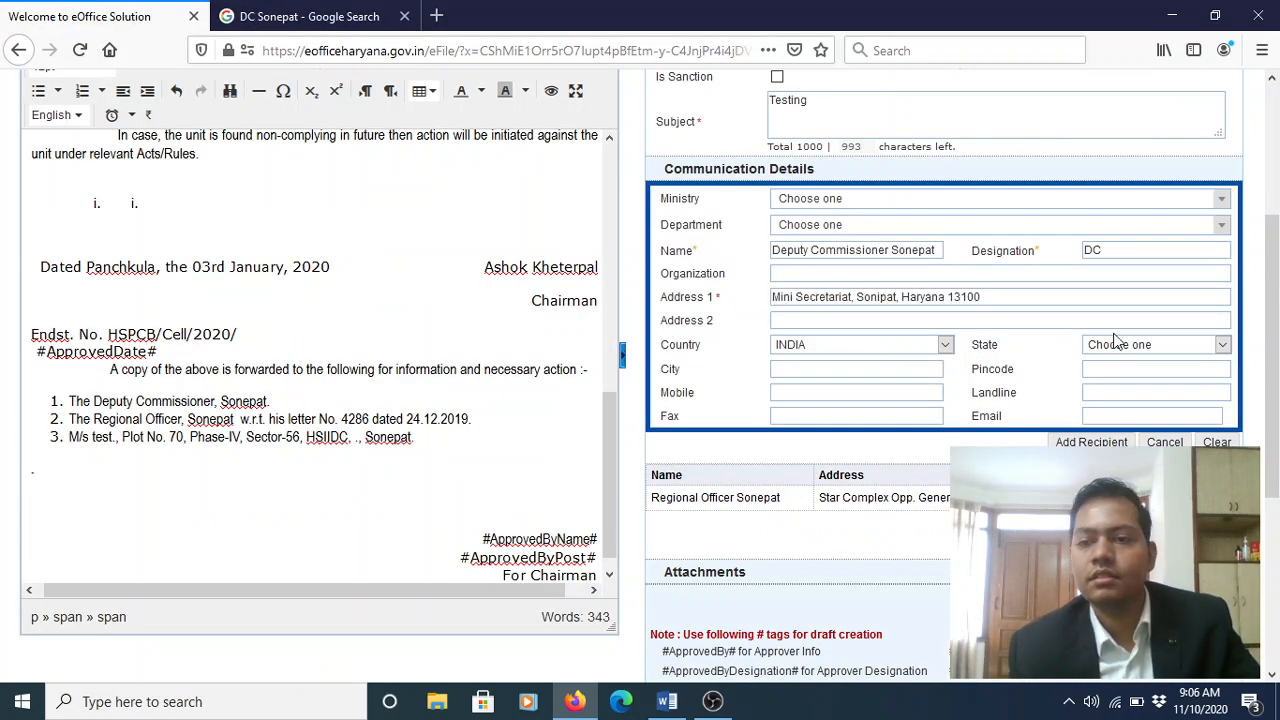
scroll(1275, 350, "down", 1)
left_click_drag(1275, 350, 1276, 418)
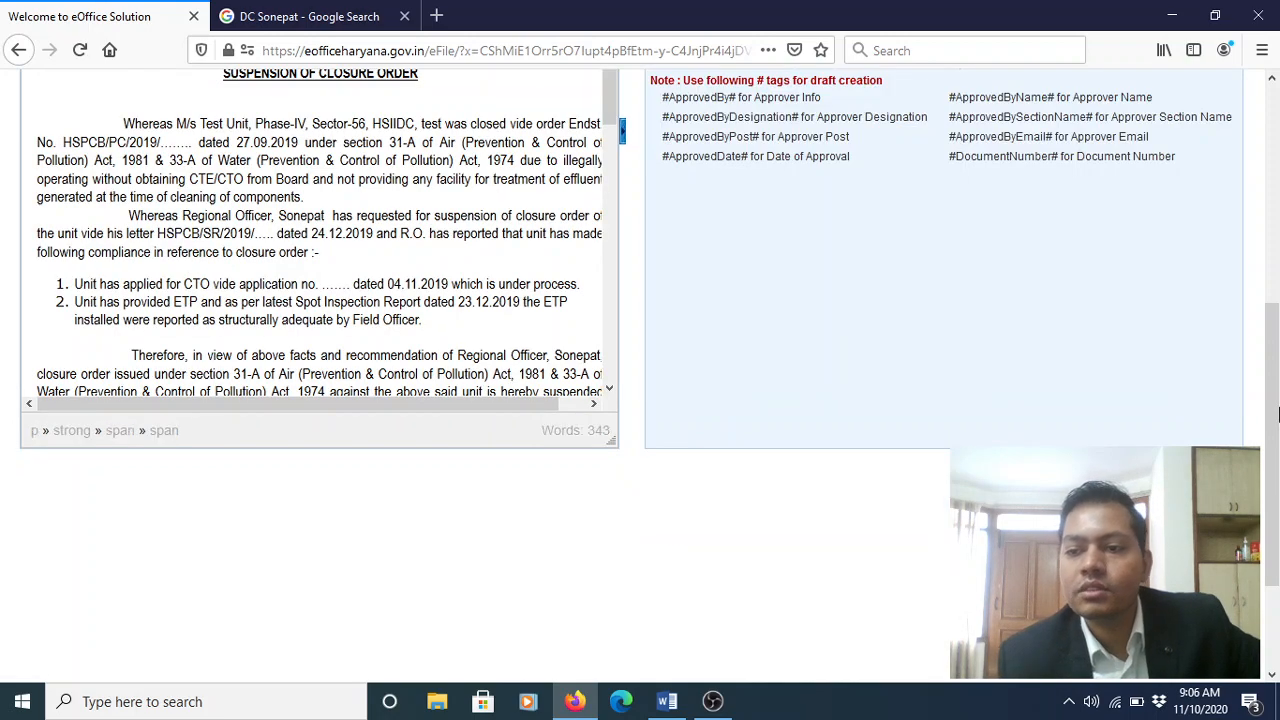
Approve the saved draft and proceed without the #DocumentNumber# tag in its content
left_click_drag(1273, 414, 1273, 298)
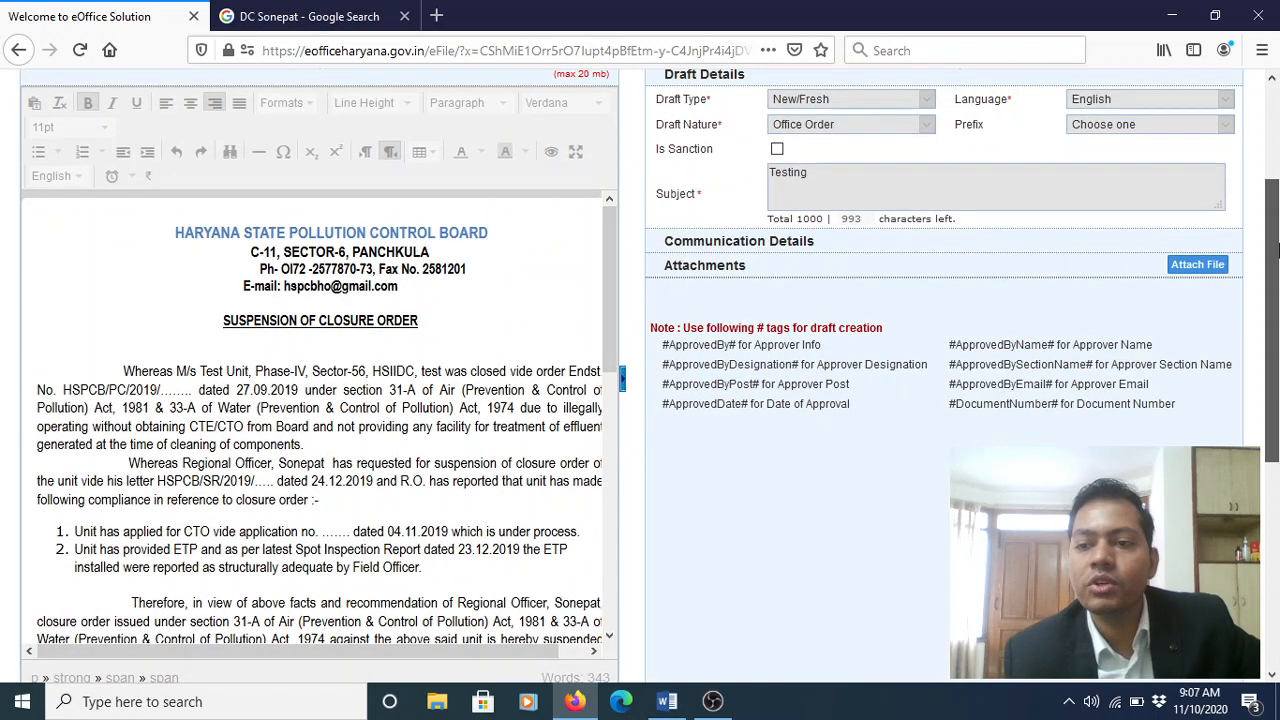
left_click_drag(1273, 245, 1277, 285)
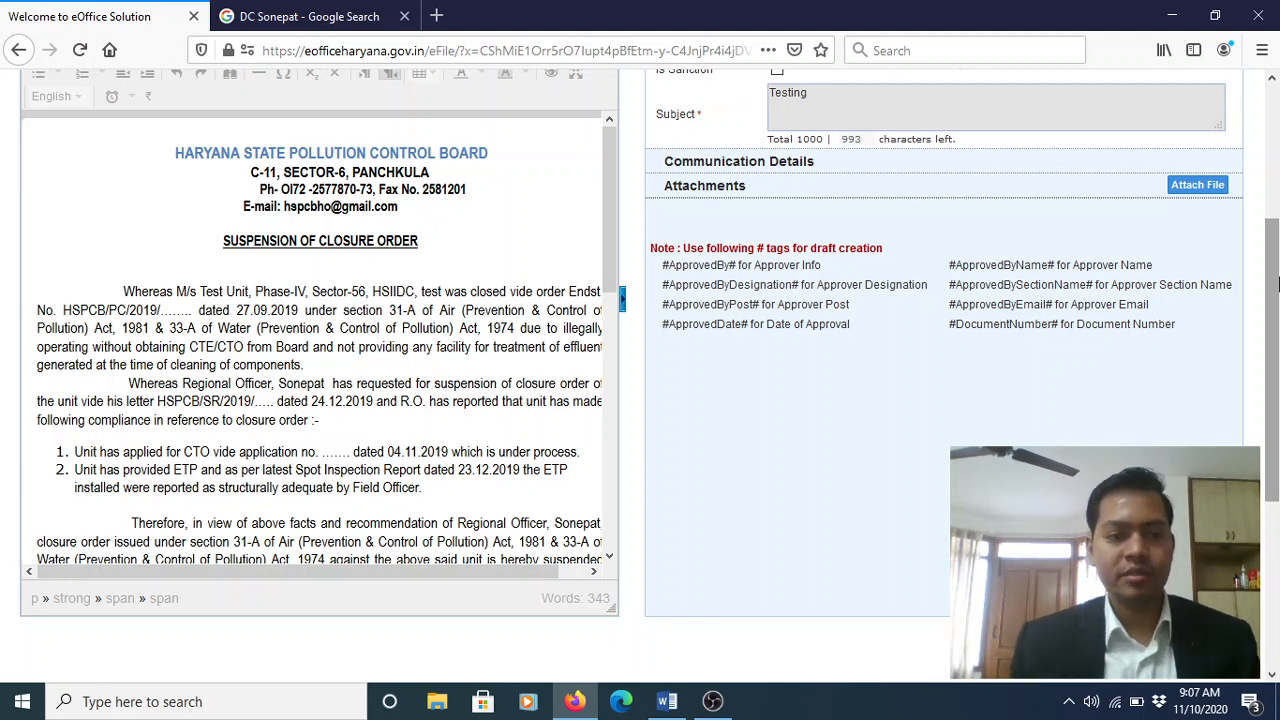
left_click_drag(1278, 281, 1278, 323)
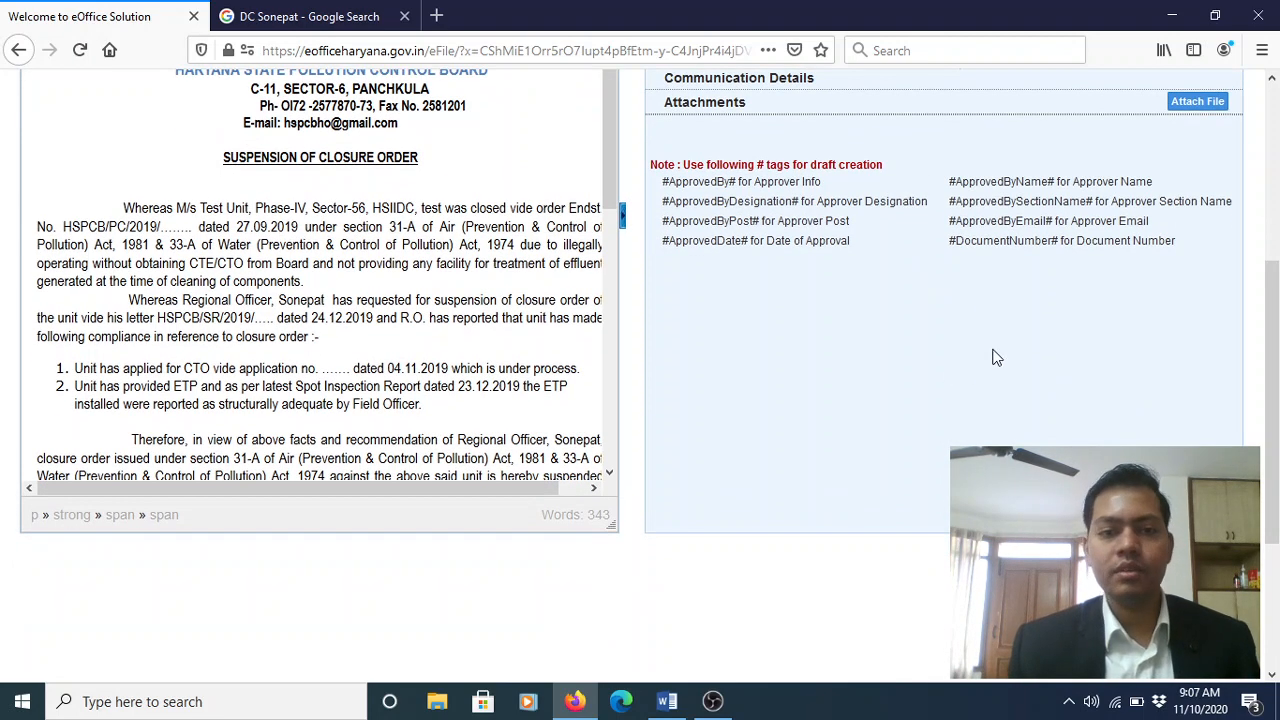
double_click(1004, 241)
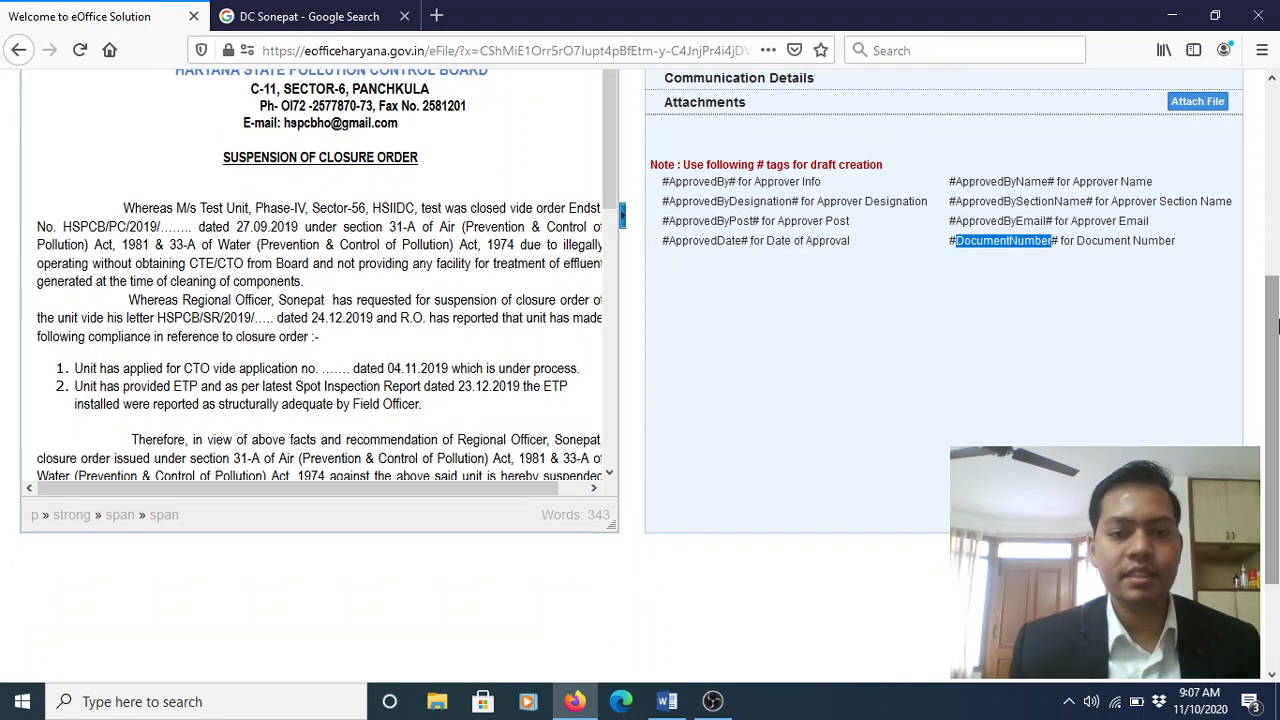
mouse_move(1278, 323)
left_mouse_down()
mouse_move(1278, 404)
mouse_move(1278, 255)
mouse_move(1278, 318)
left_mouse_up()
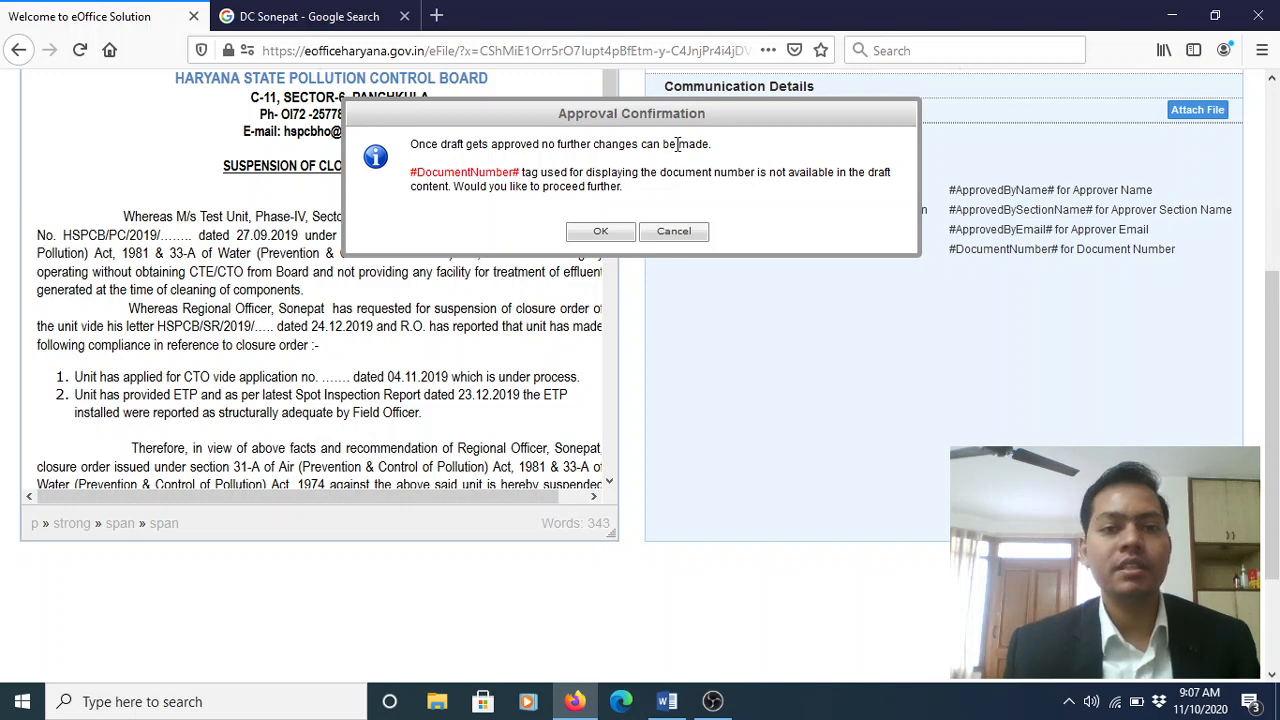
left_click(596, 231)
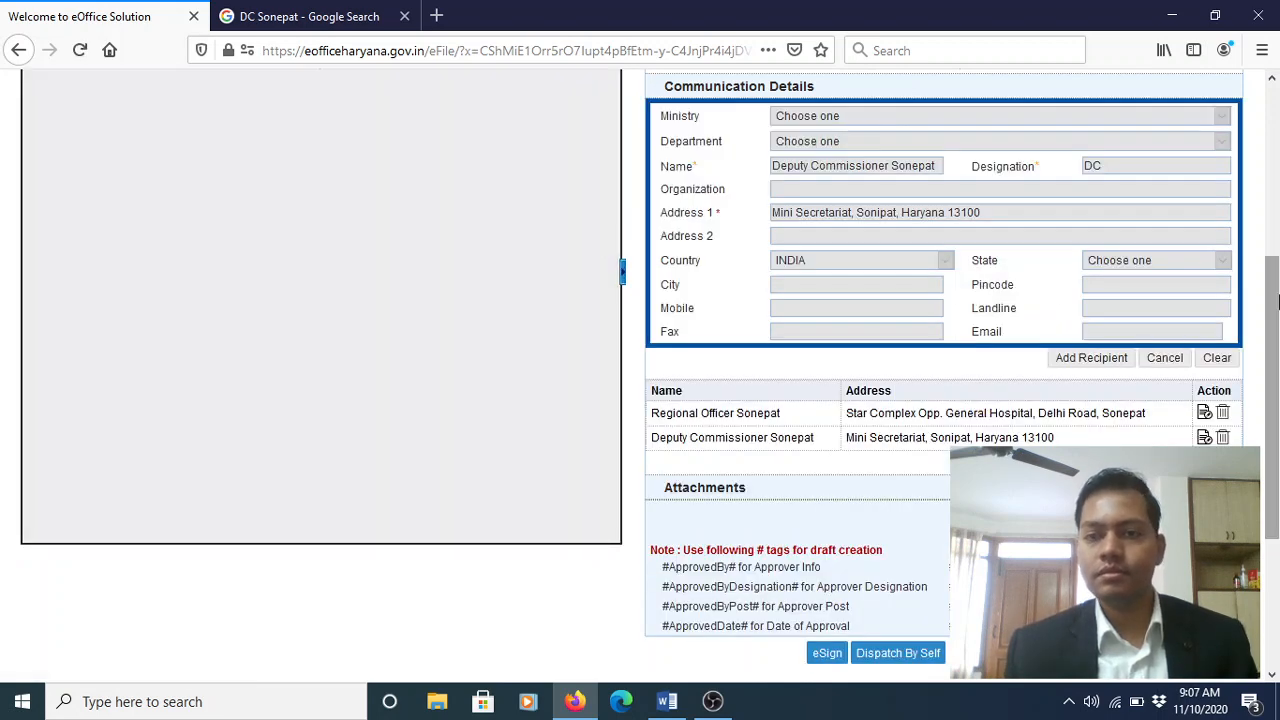
Review both pages of the approved draft, checking the file number header, approval date, endorsement list and approver's signature block
left_click_drag(1277, 298, 1277, 226)
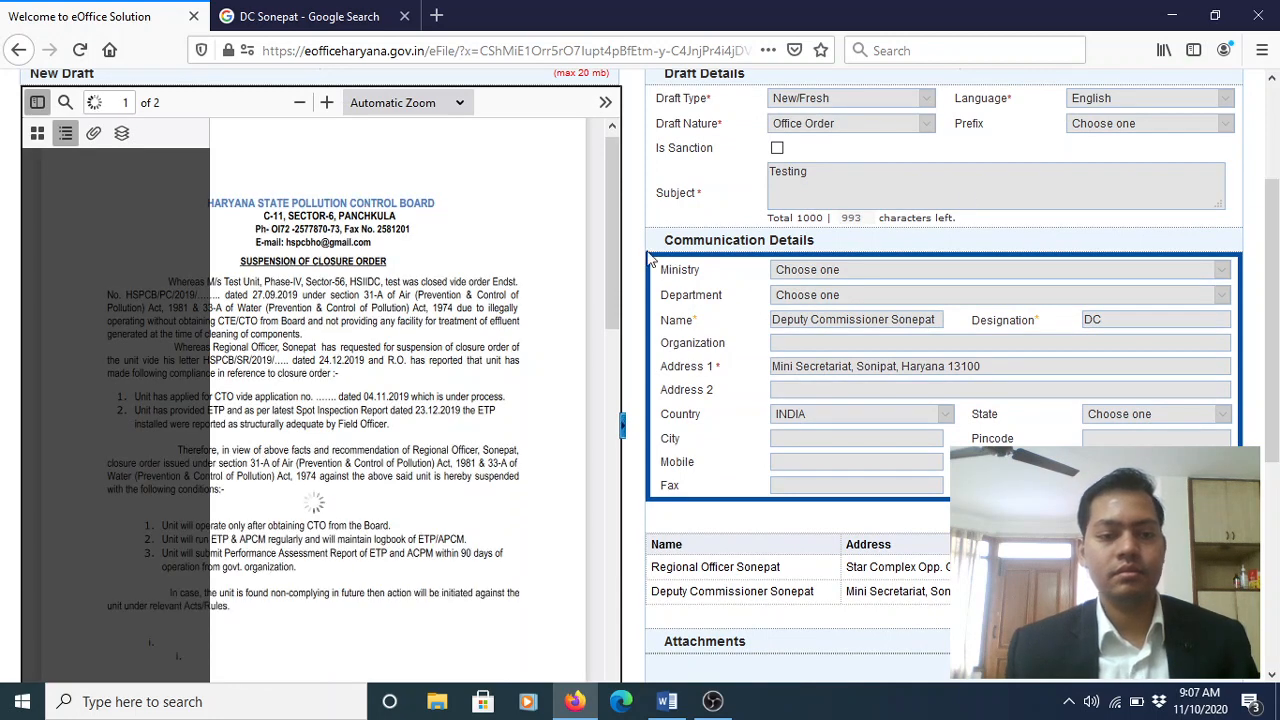
mouse_move(611, 230)
left_mouse_down()
mouse_move(613, 507)
mouse_move(612, 357)
mouse_move(612, 460)
mouse_move(613, 377)
left_mouse_up()
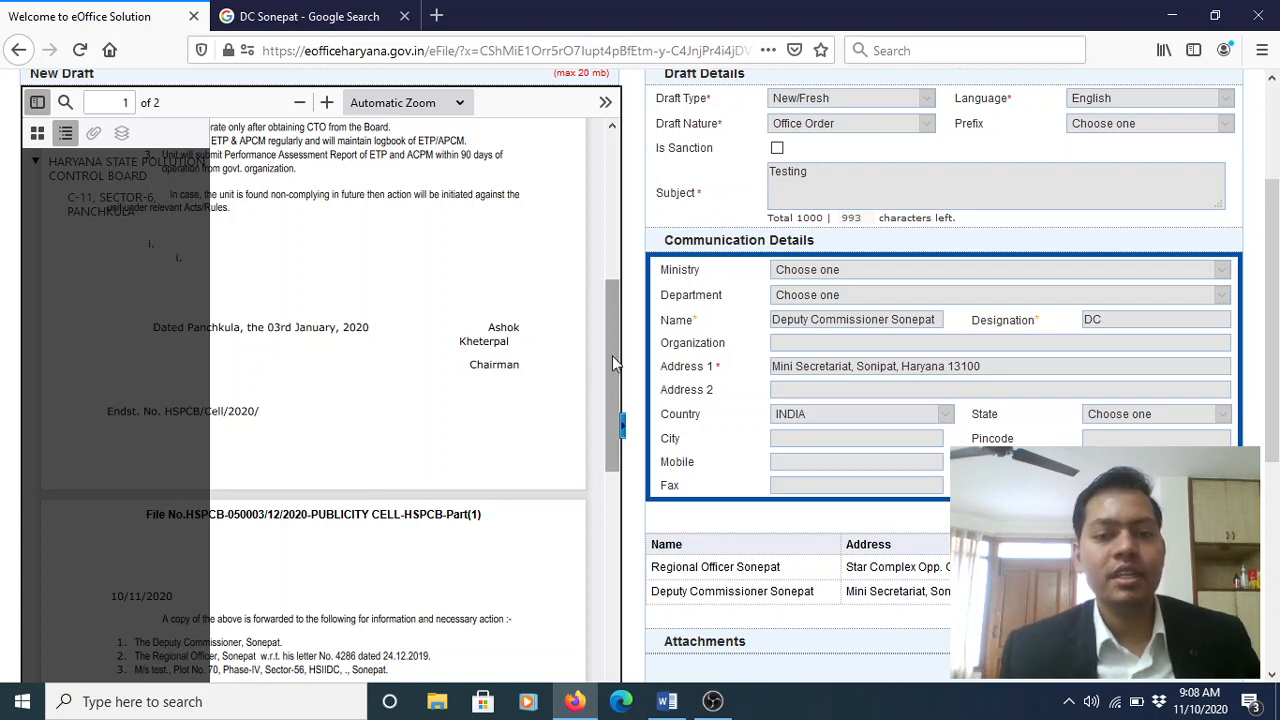
left_click_drag(612, 355, 612, 493)
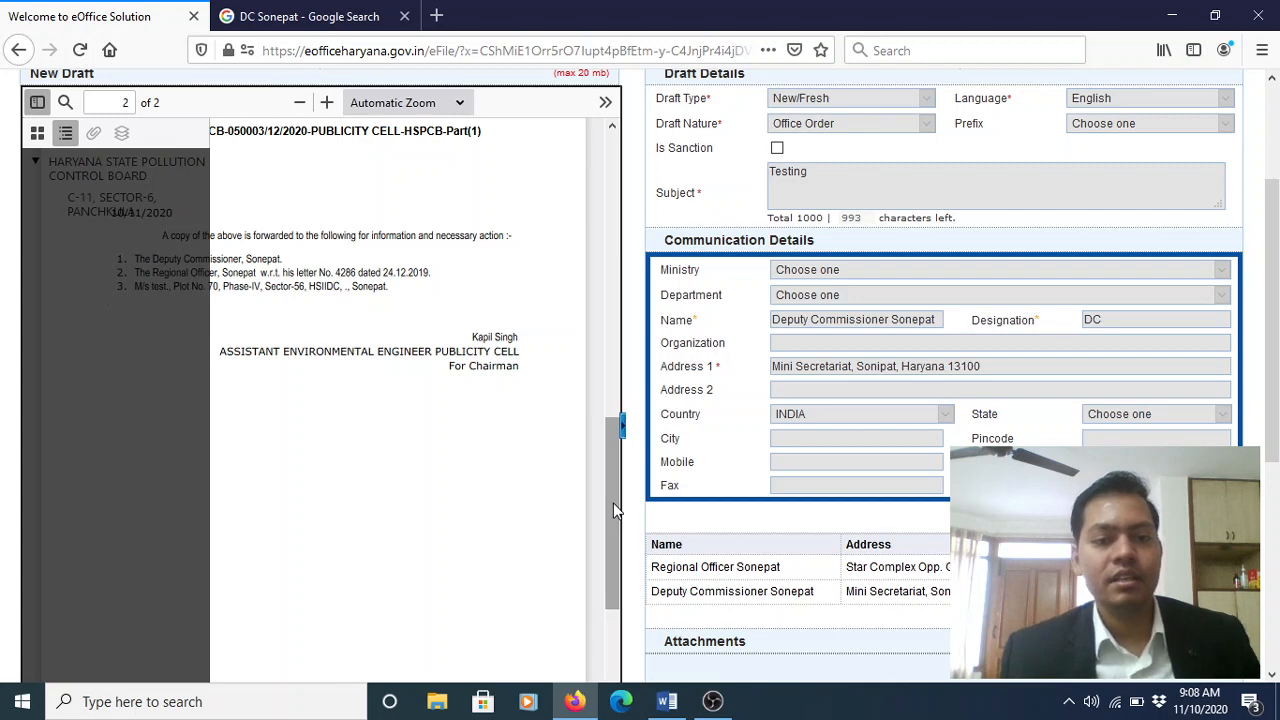
left_click_drag(614, 510, 610, 374)
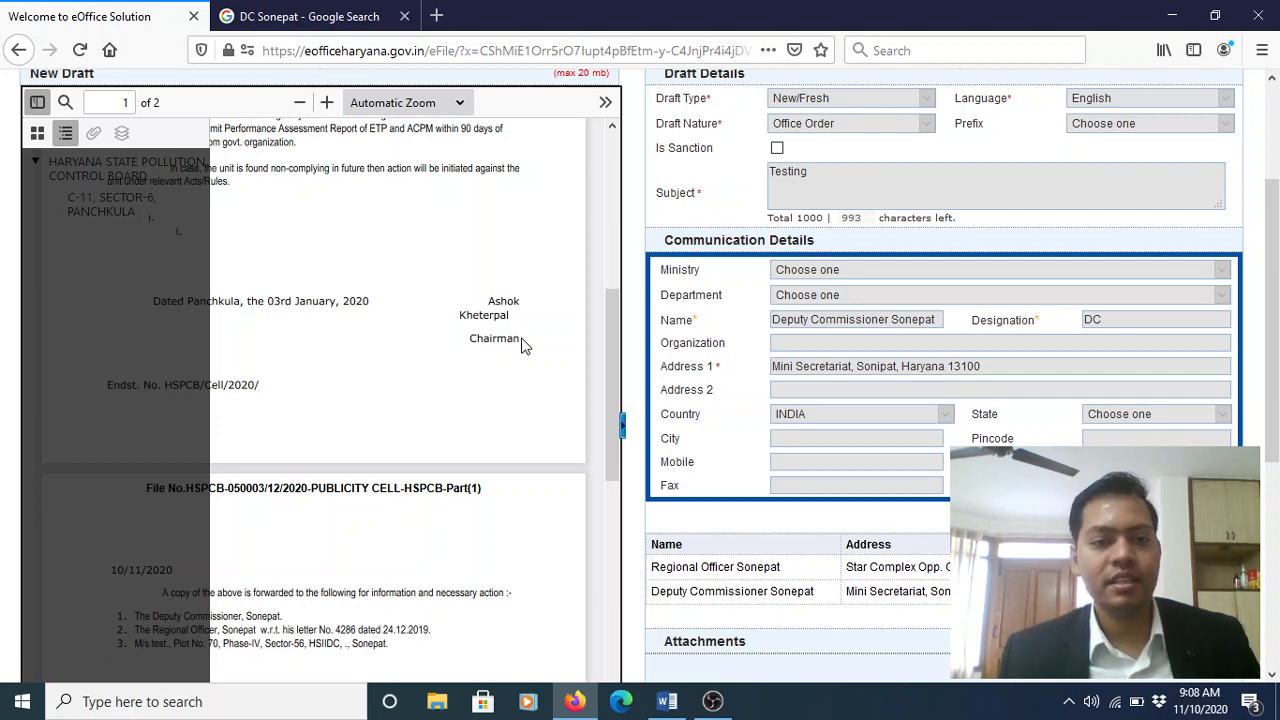
scroll(1275, 345, "down", 4)
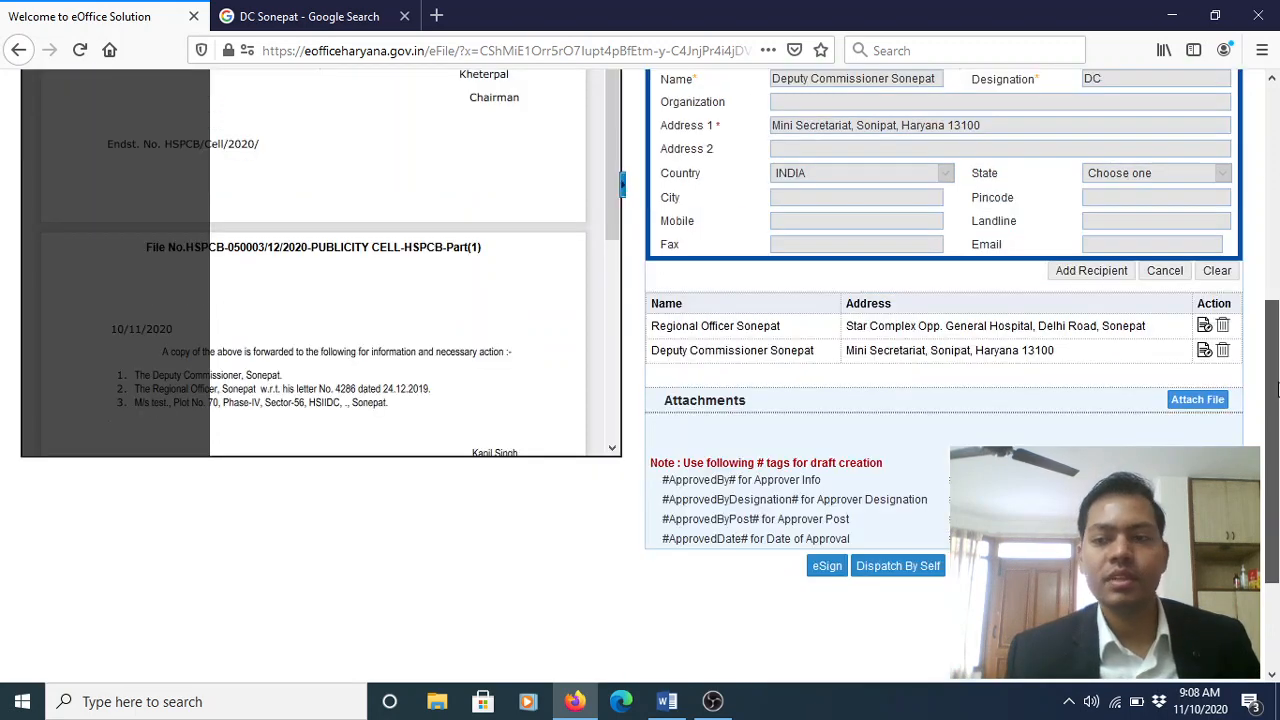
scroll(1275, 345, "up", 4)
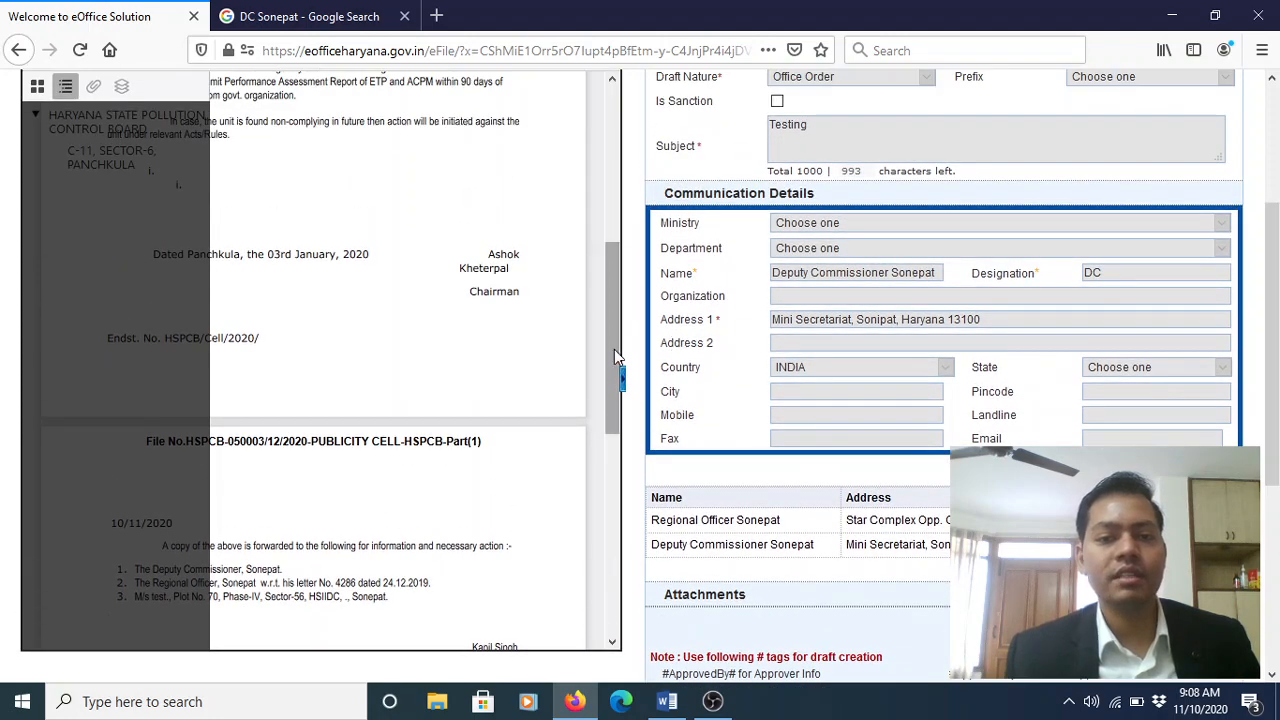
left_click_drag(614, 349, 614, 222)
scroll(1276, 275, "up", 2)
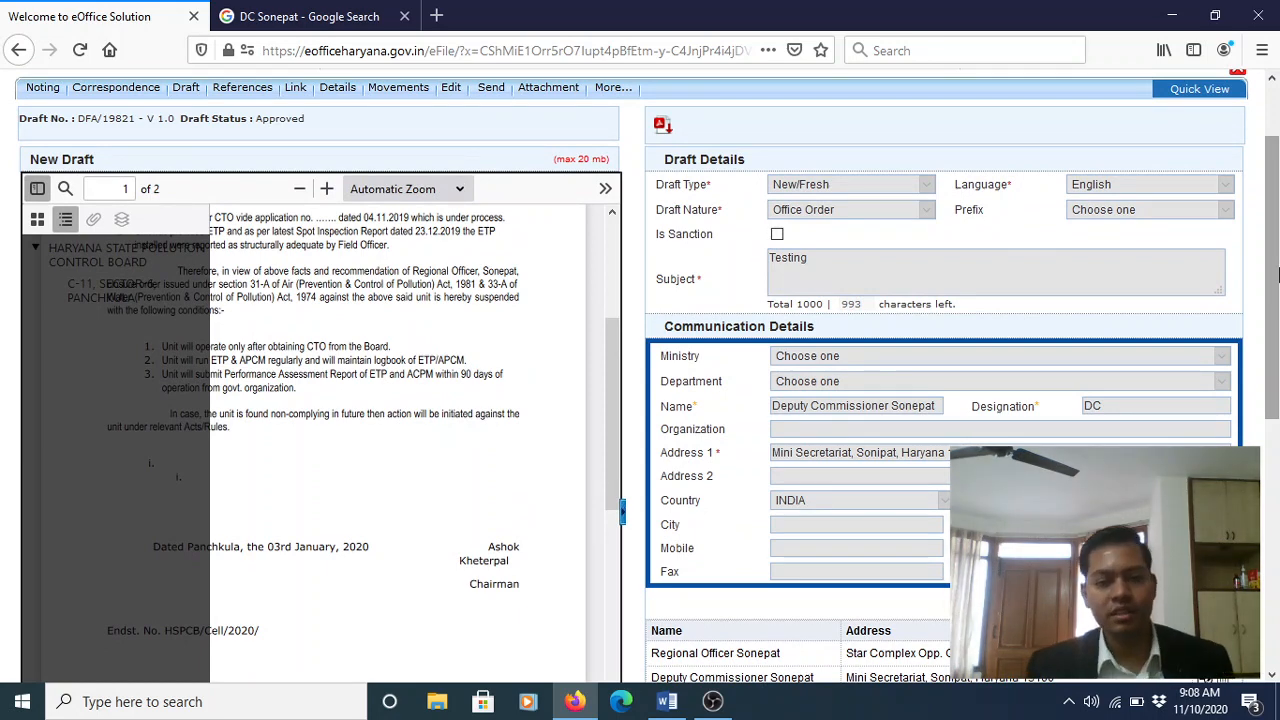
scroll(1278, 398, "down", 2)
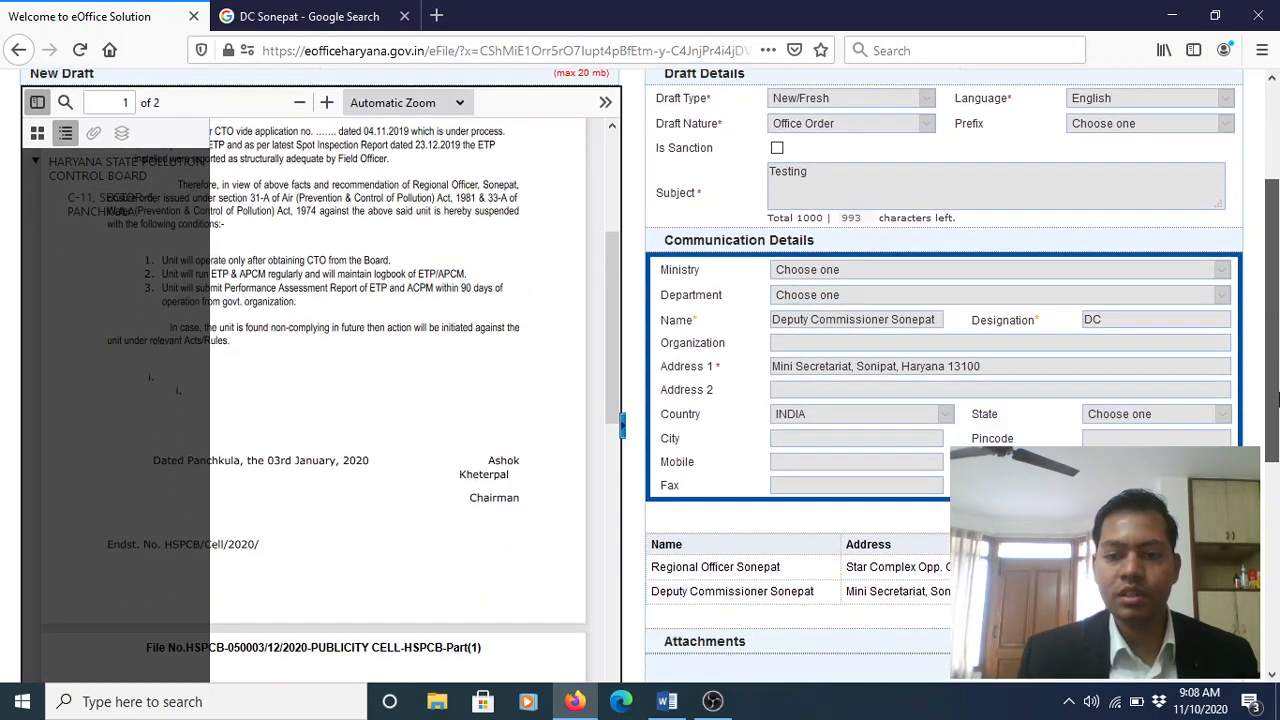
scroll(1278, 398, "down", 5)
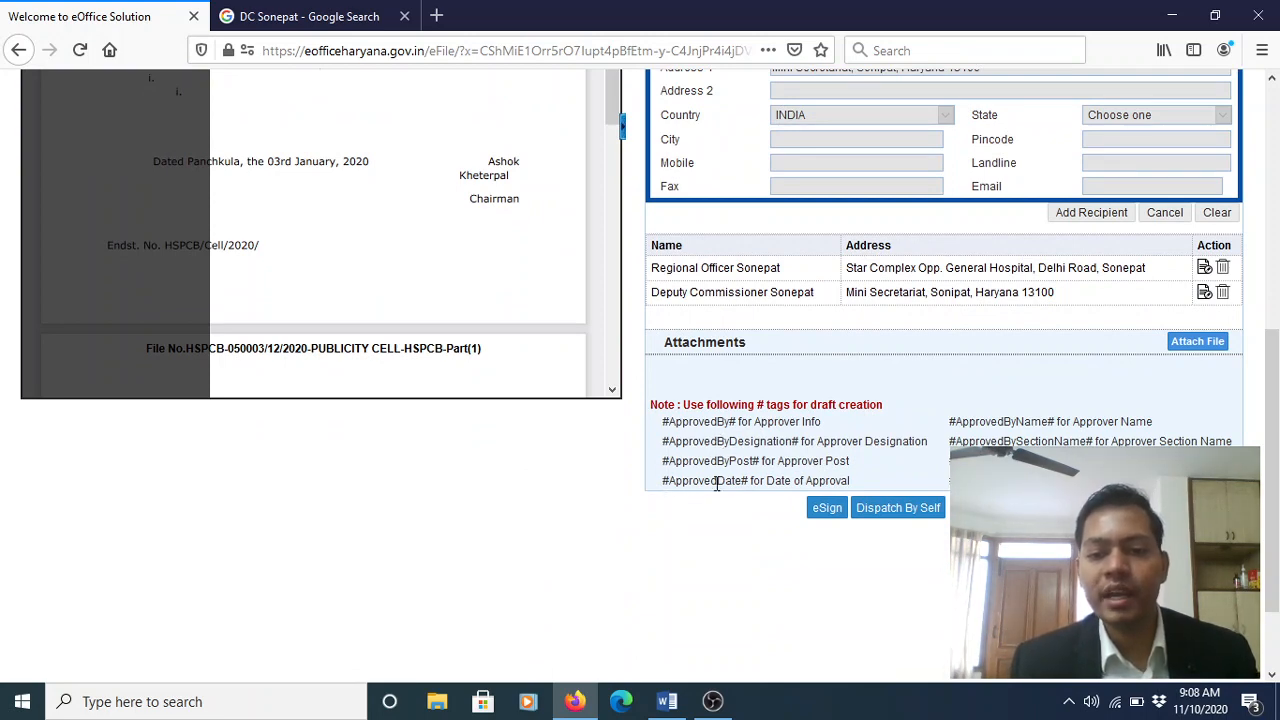
Compare the #ApprovedDate# and #ApprovedByPost# tags with the corresponding entries in the approved draft
left_click_drag(662, 481, 725, 486)
left_click(684, 459)
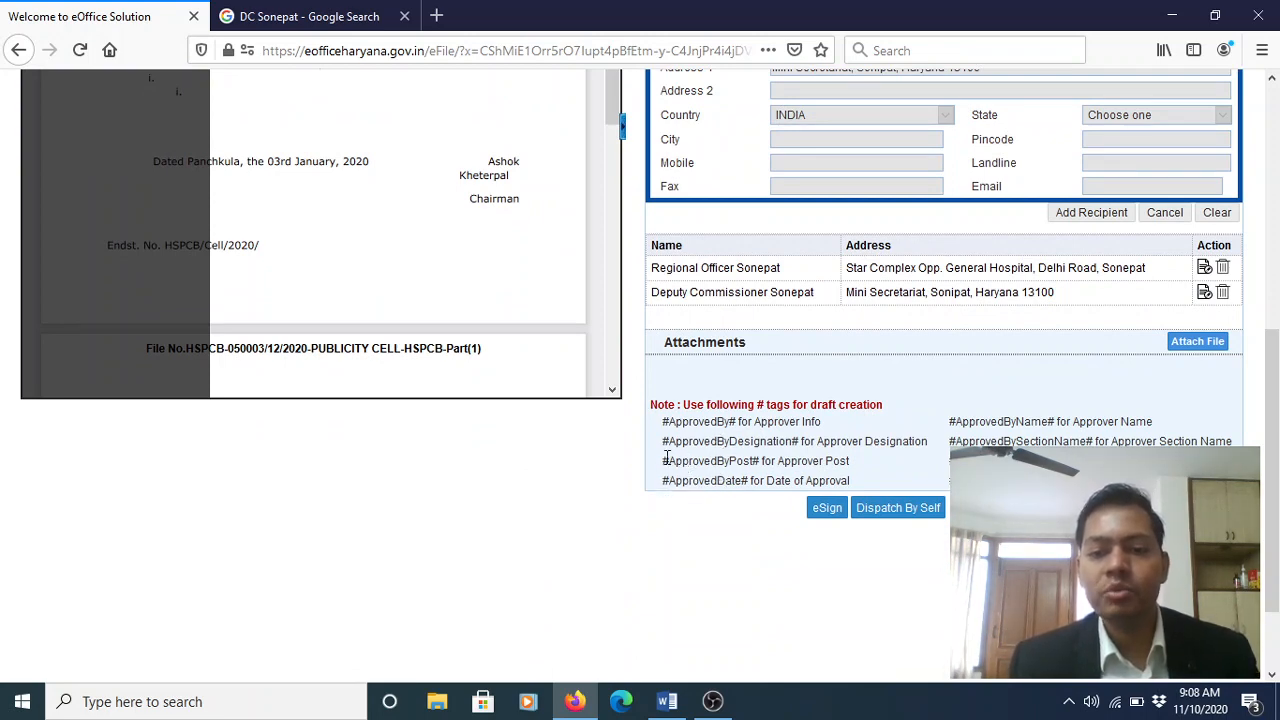
left_click_drag(663, 460, 745, 460)
scroll(1030, 329, "up", 10)
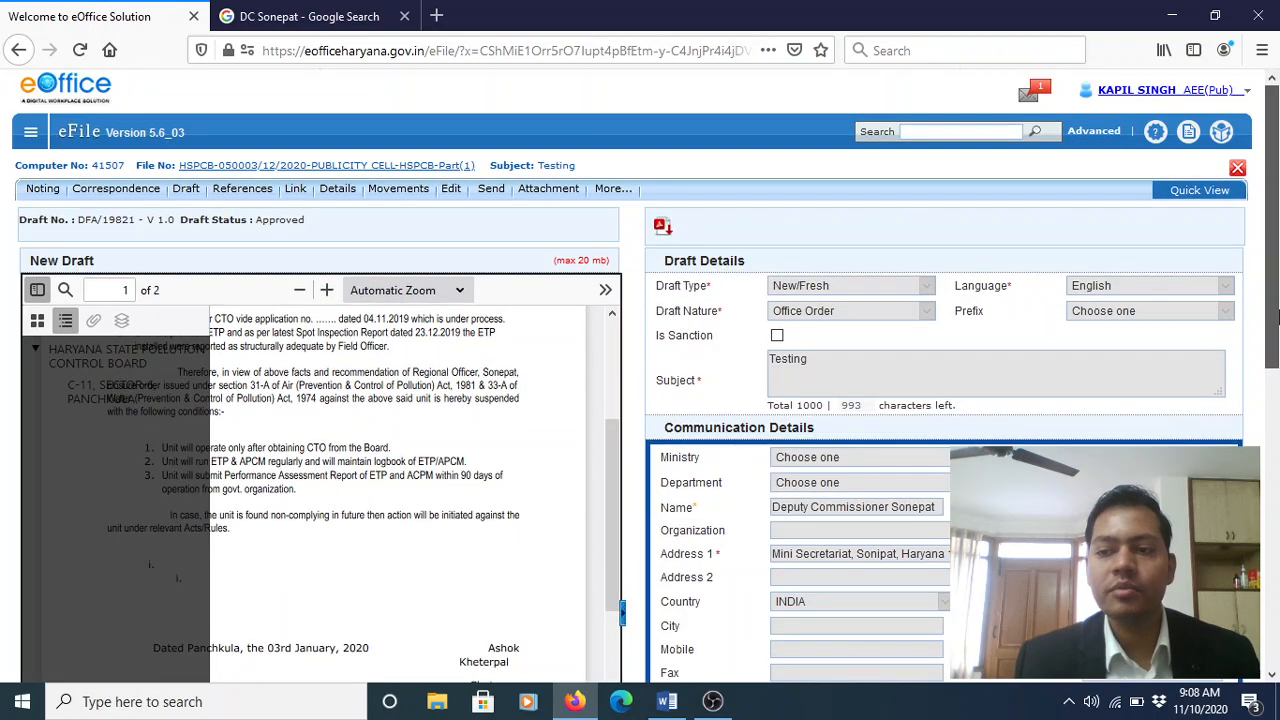
scroll(617, 312, "down", 5)
scroll(616, 369, "down", 6)
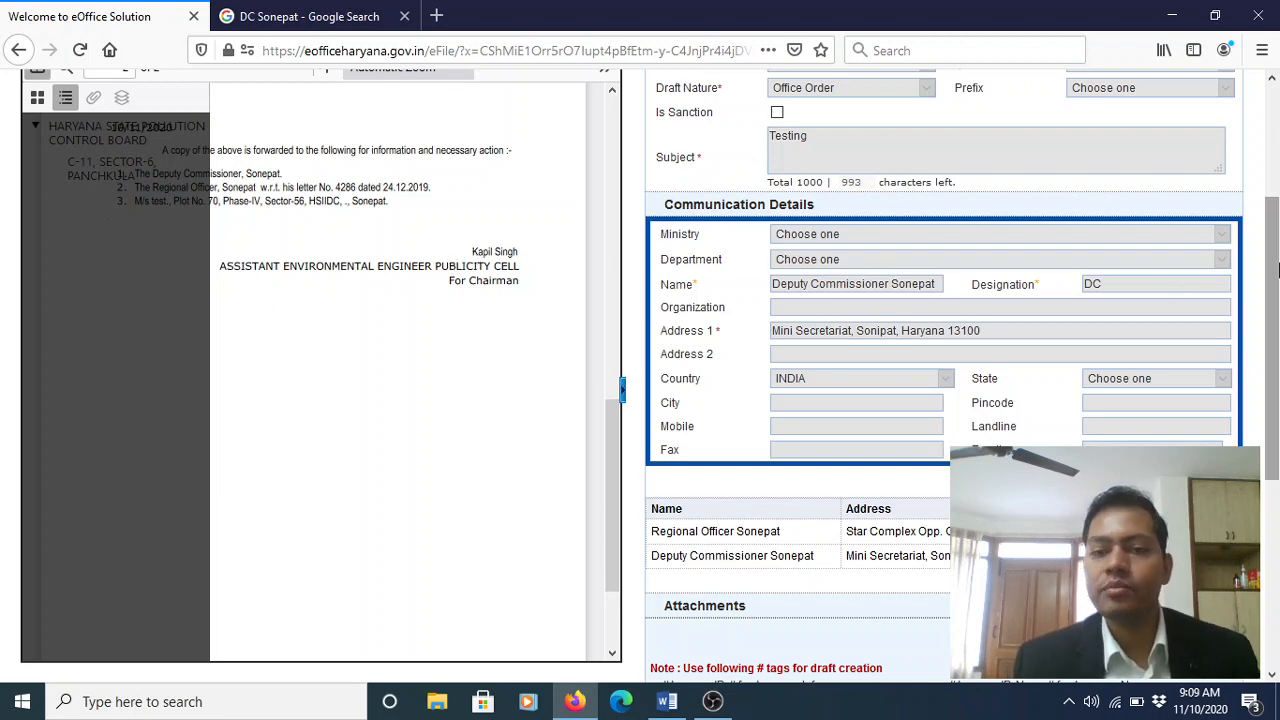
scroll(1171, 291, "down", 2)
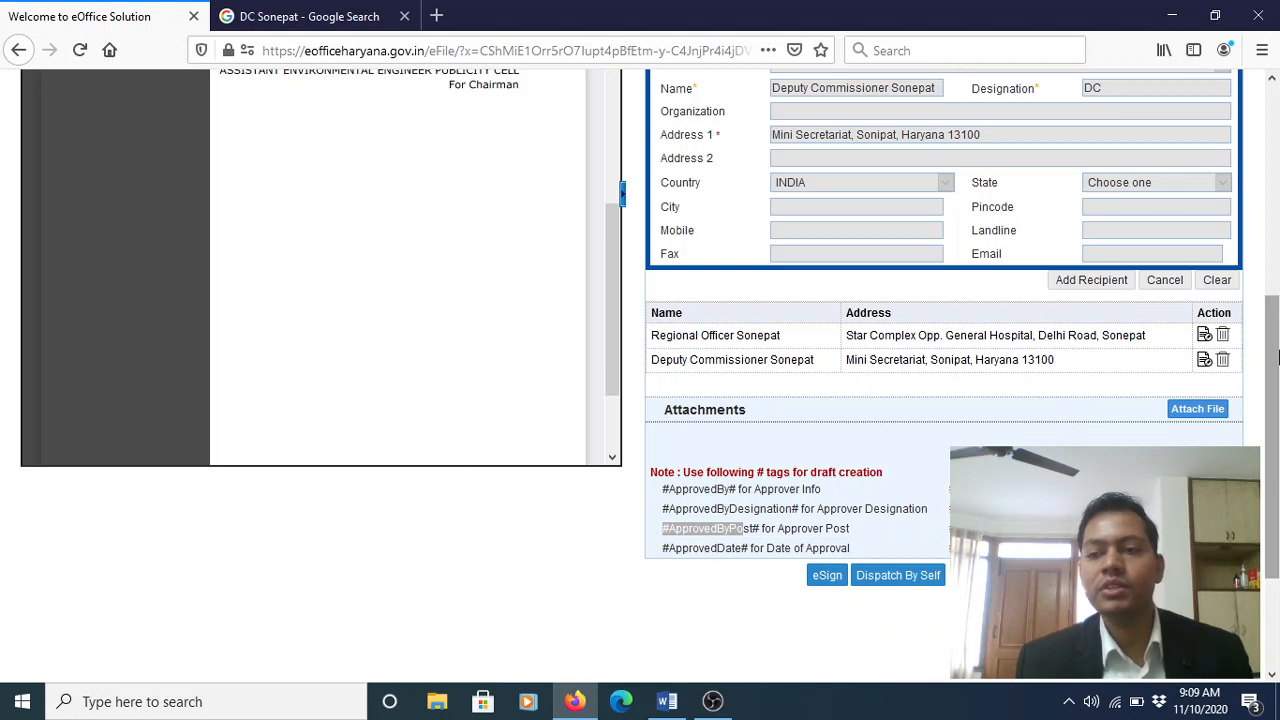
scroll(700, 450, "up", 2)
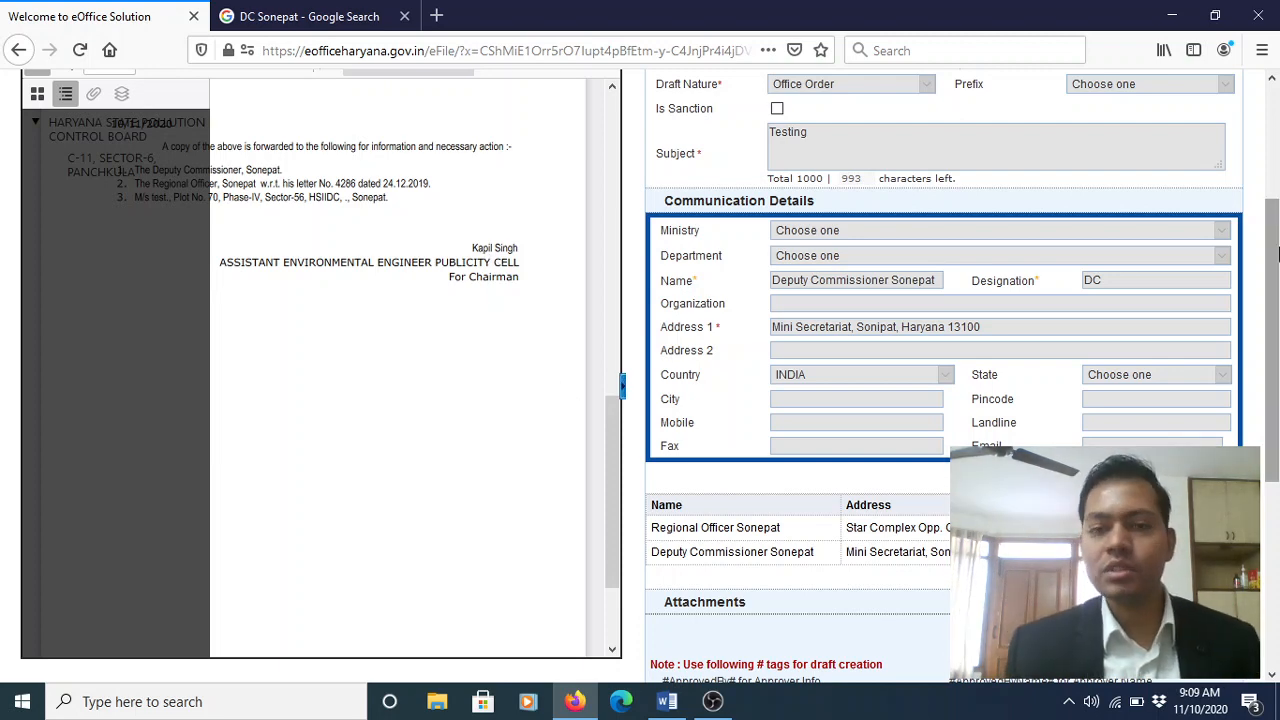
Mark a signature area just above the approver's name on page 2 and sign the draft with DSC Sign
left_click_drag(1278, 255, 1278, 365)
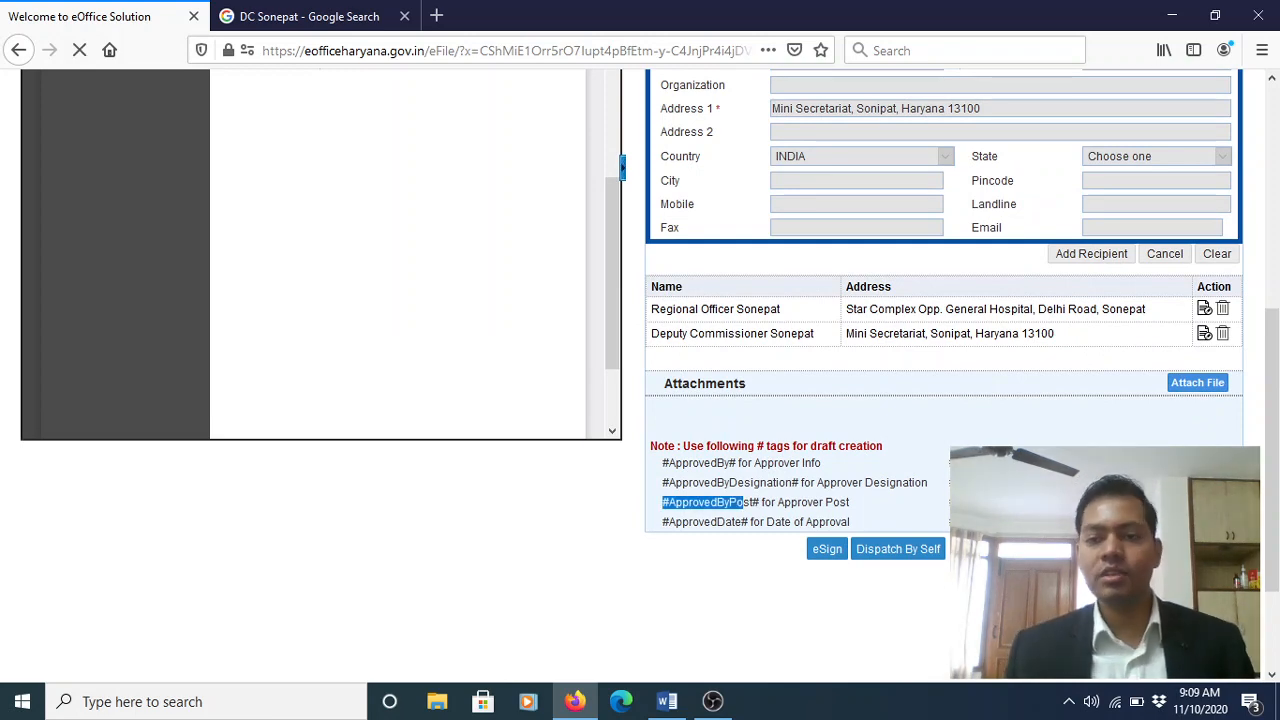
scroll(1277, 448, "up", 1)
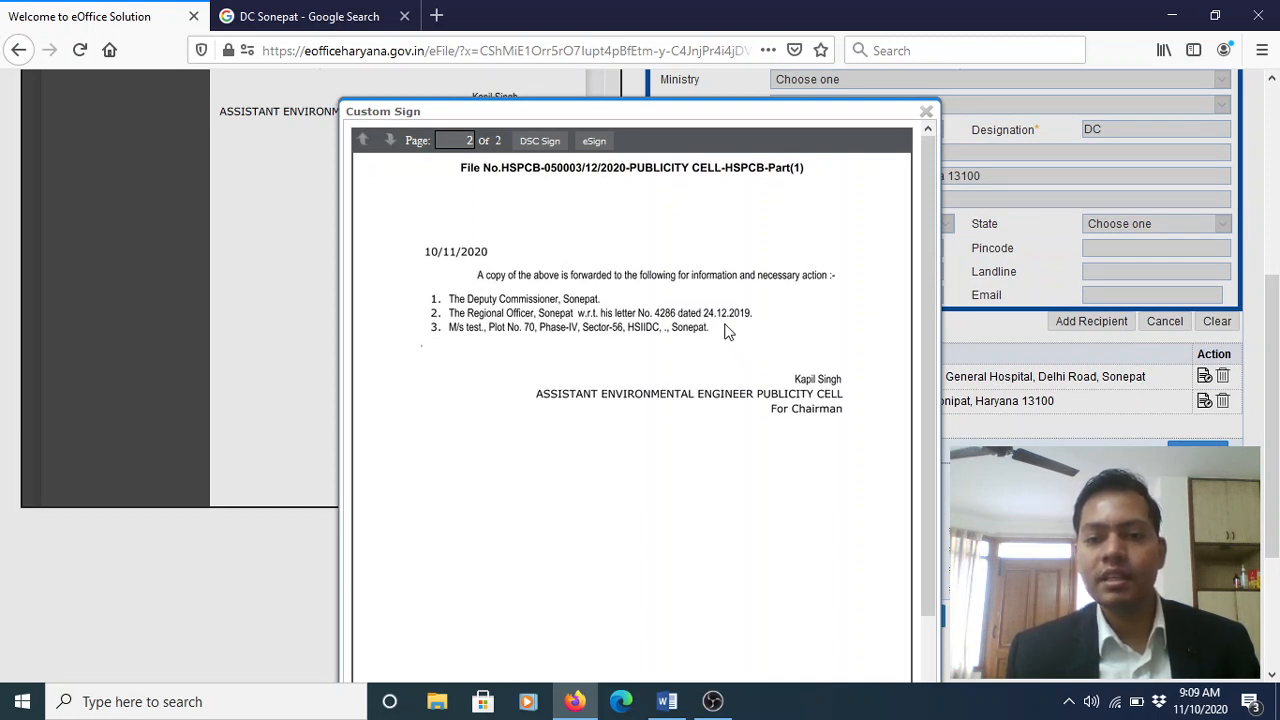
left_click_drag(724, 325, 897, 375)
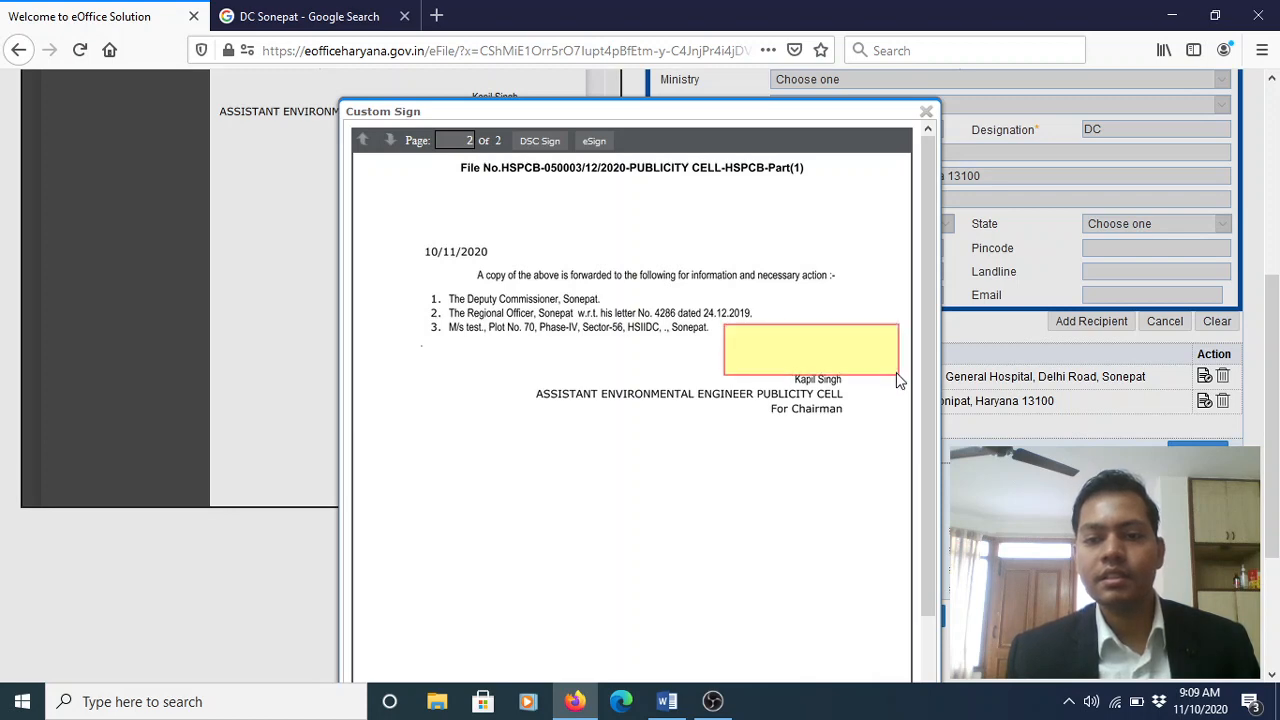
left_click(541, 143)
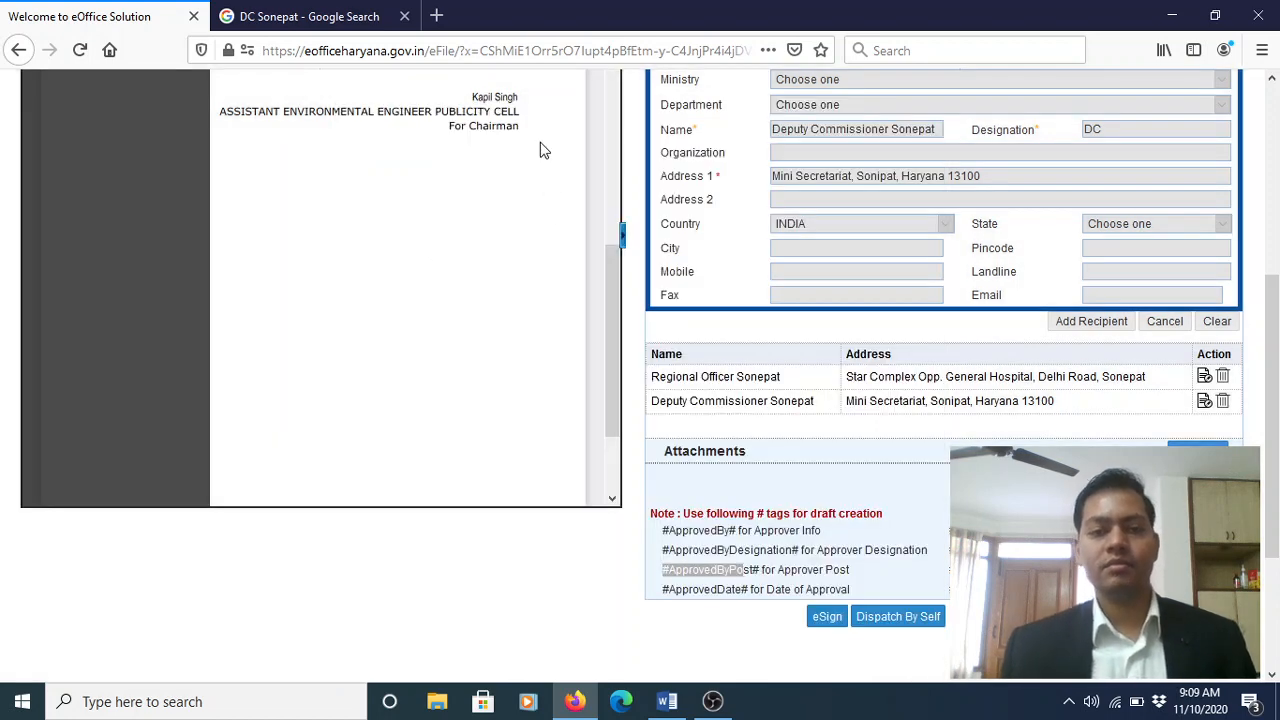
scroll(1278, 375, "up", 1)
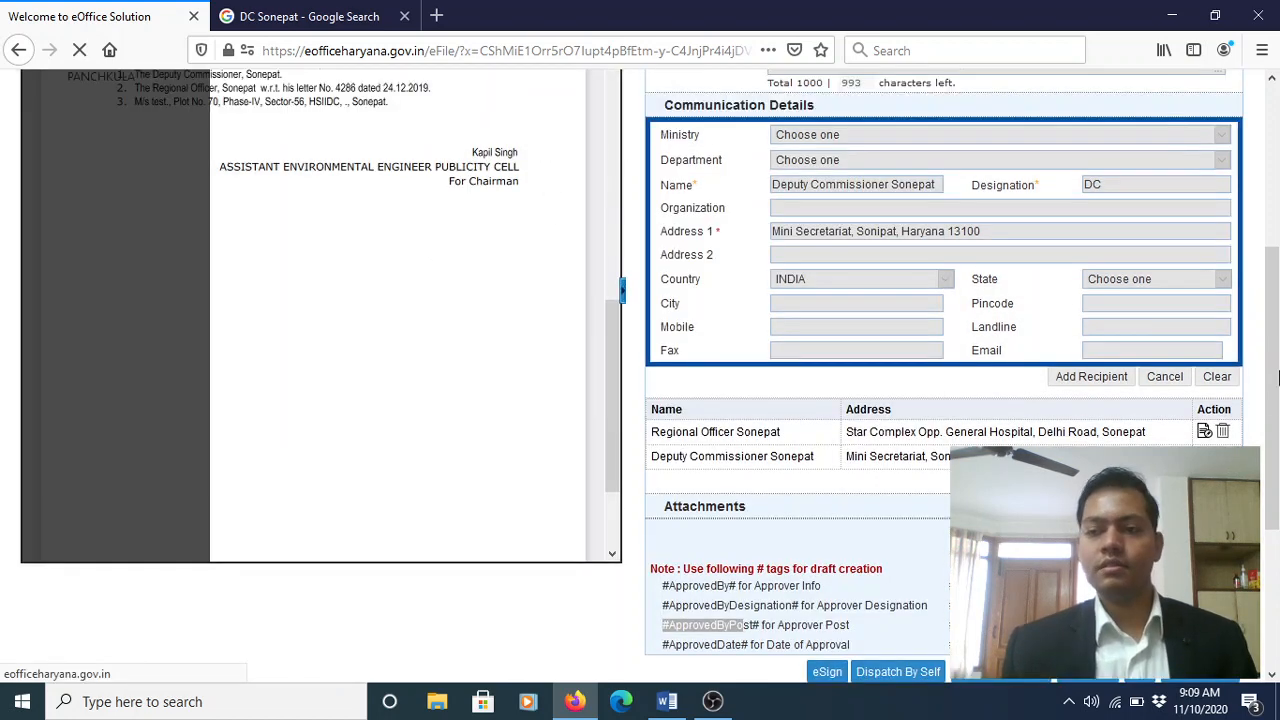
scroll(1278, 375, "up", 1)
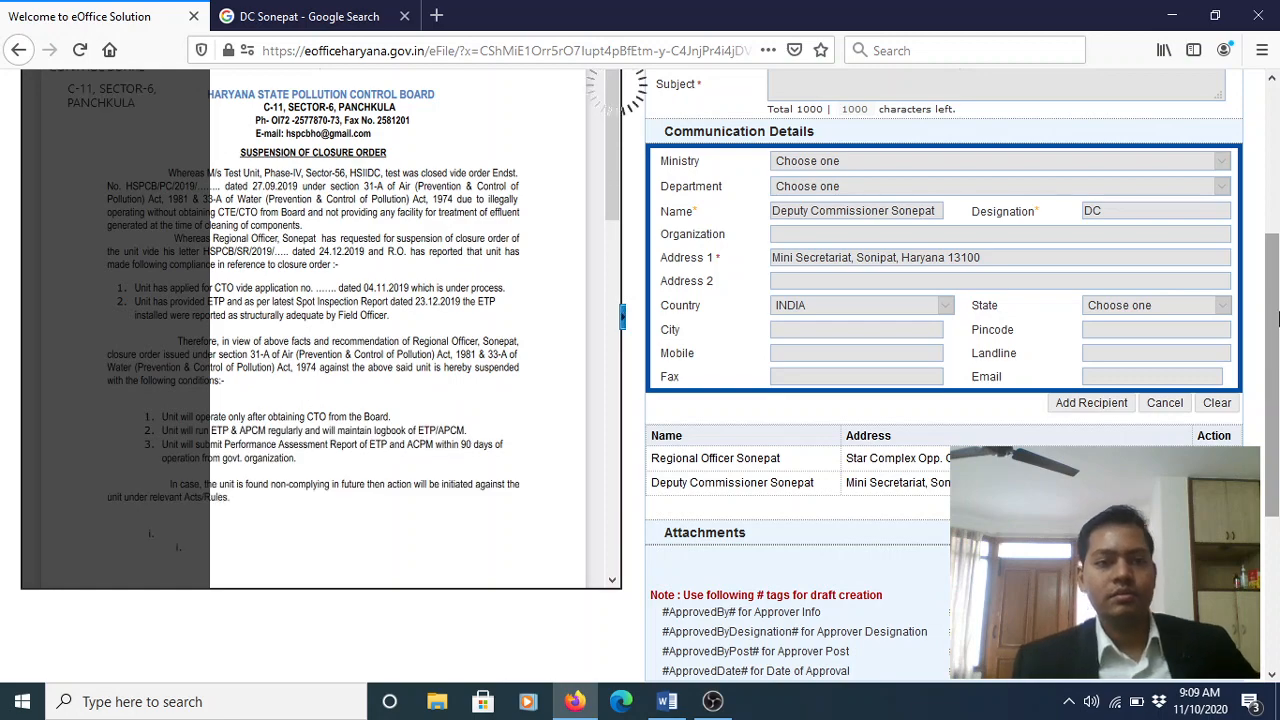
Examine the signed draft's status and document preview
left_click_drag(1275, 318, 1275, 228)
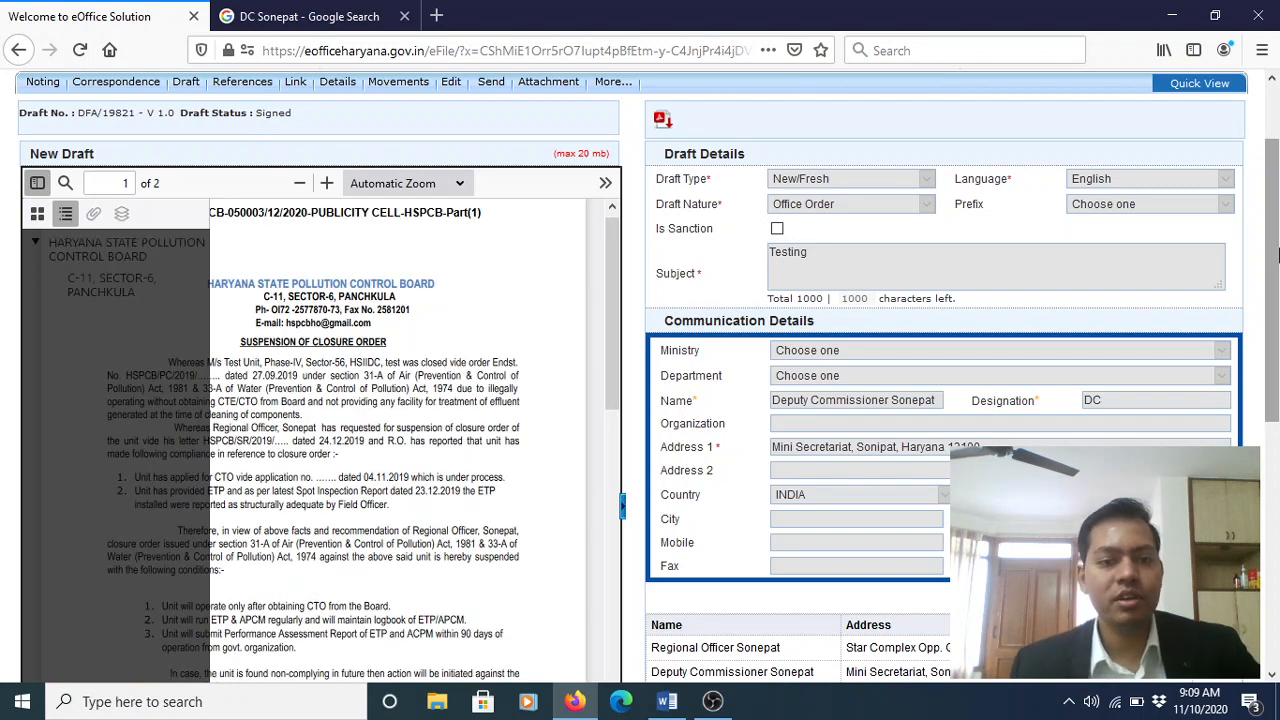
scroll(1277, 256, "down", 3)
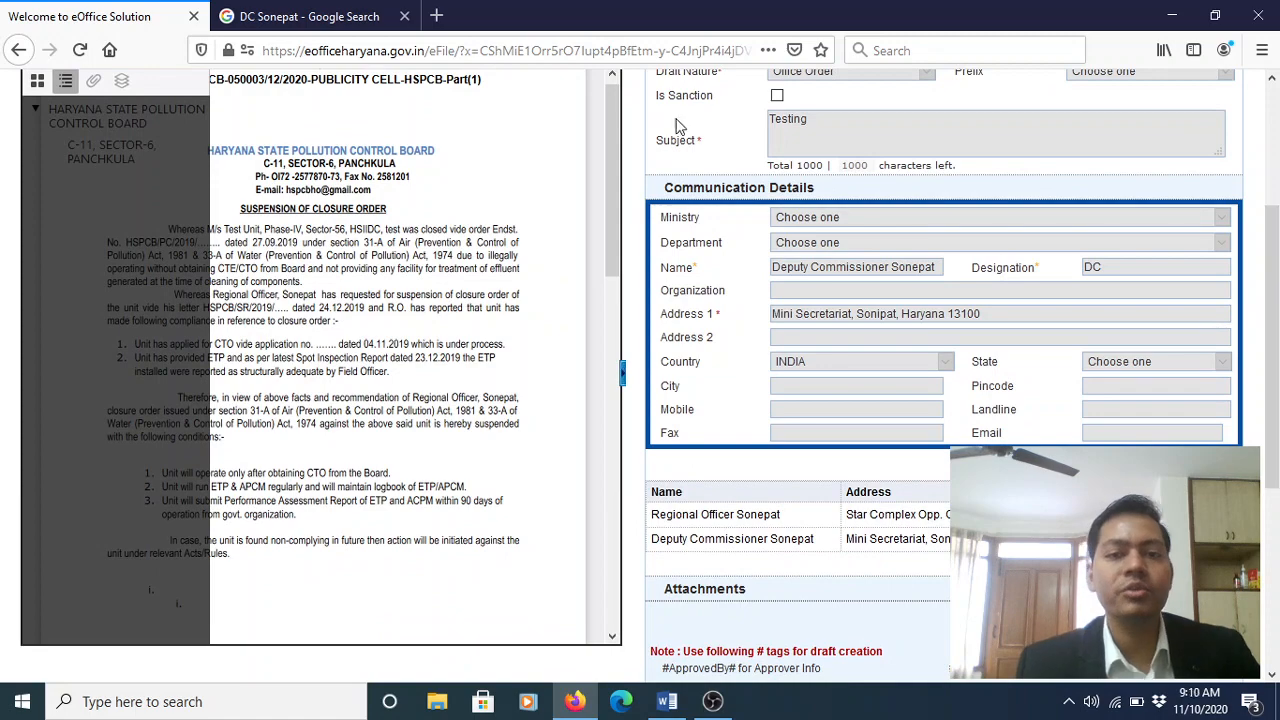
mouse_move(615, 141)
left_mouse_down()
mouse_move(615, 600)
mouse_move(606, 128)
left_mouse_up()
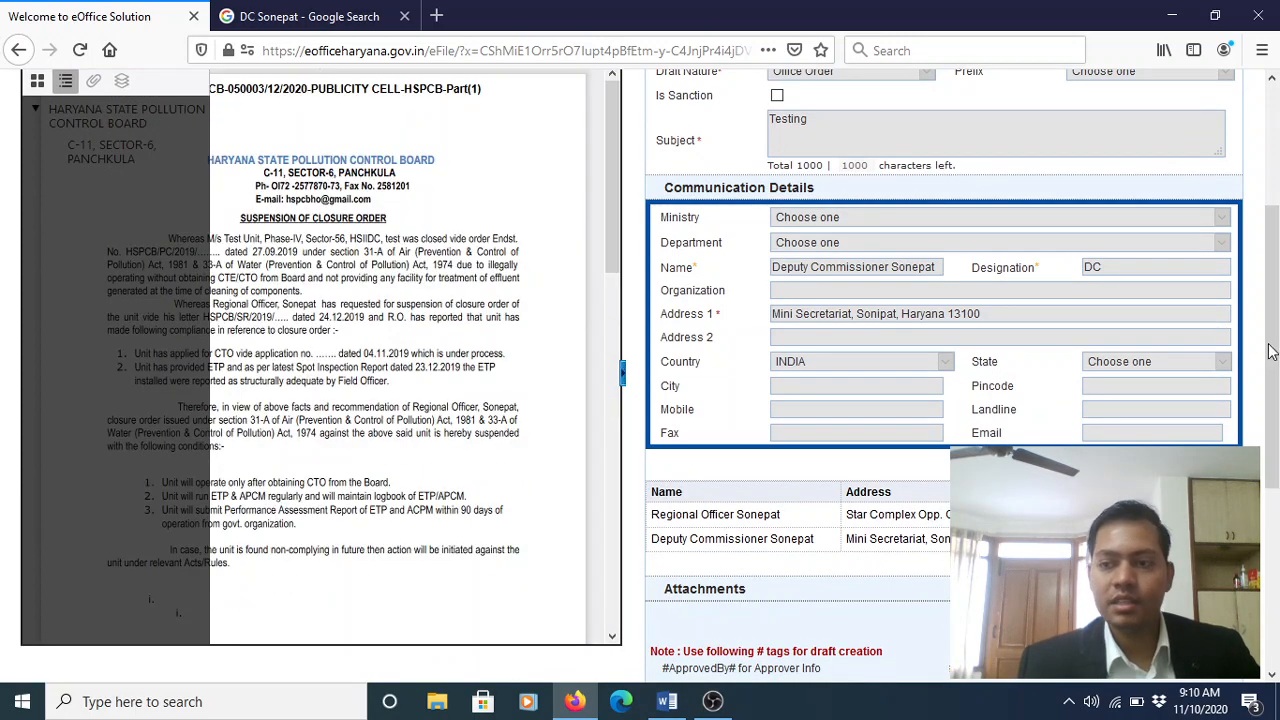
scroll(1277, 362, "up", 5)
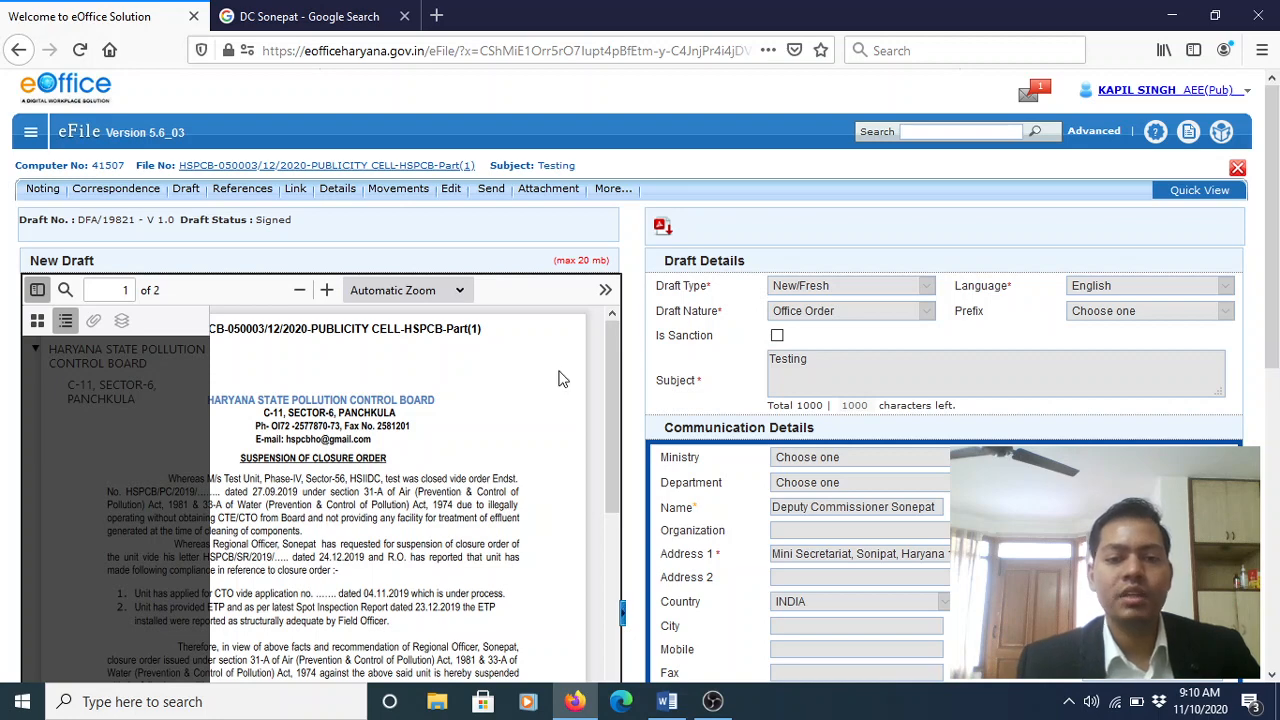
Dispatch the signed draft to its recipients using Dispatch By Self
scroll(1277, 280, "down", 3)
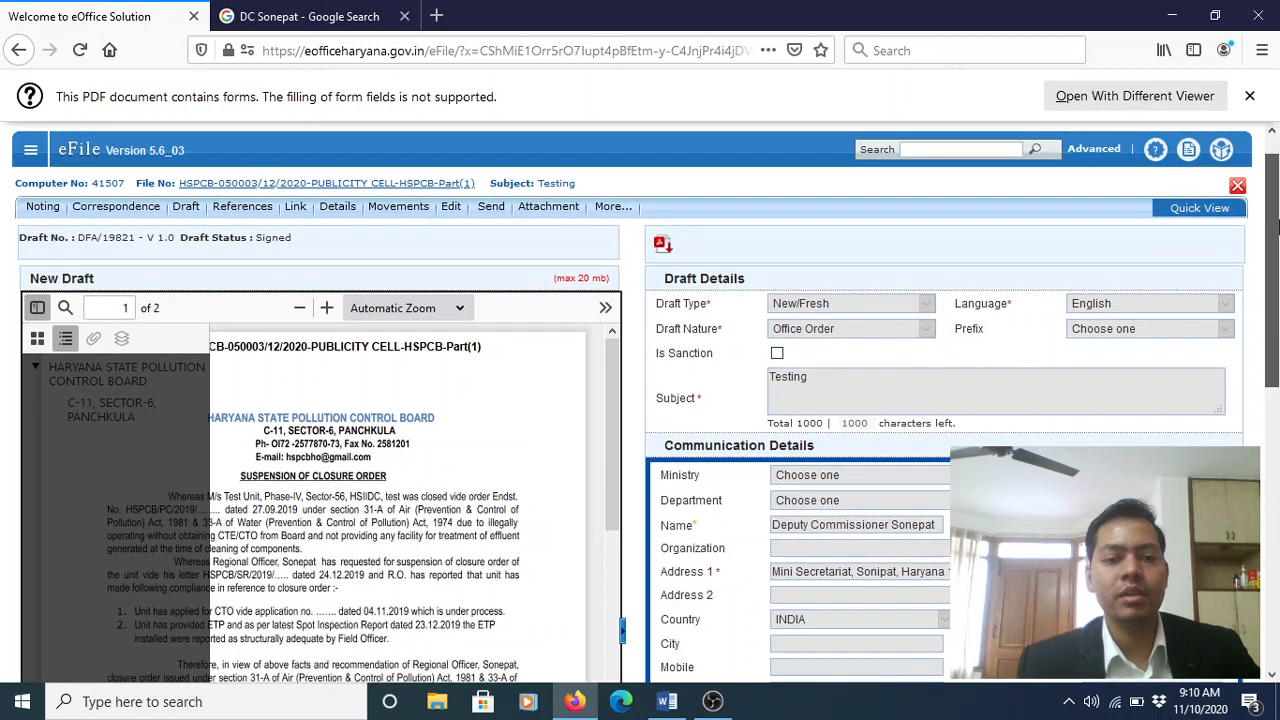
left_click_drag(1277, 280, 1270, 412)
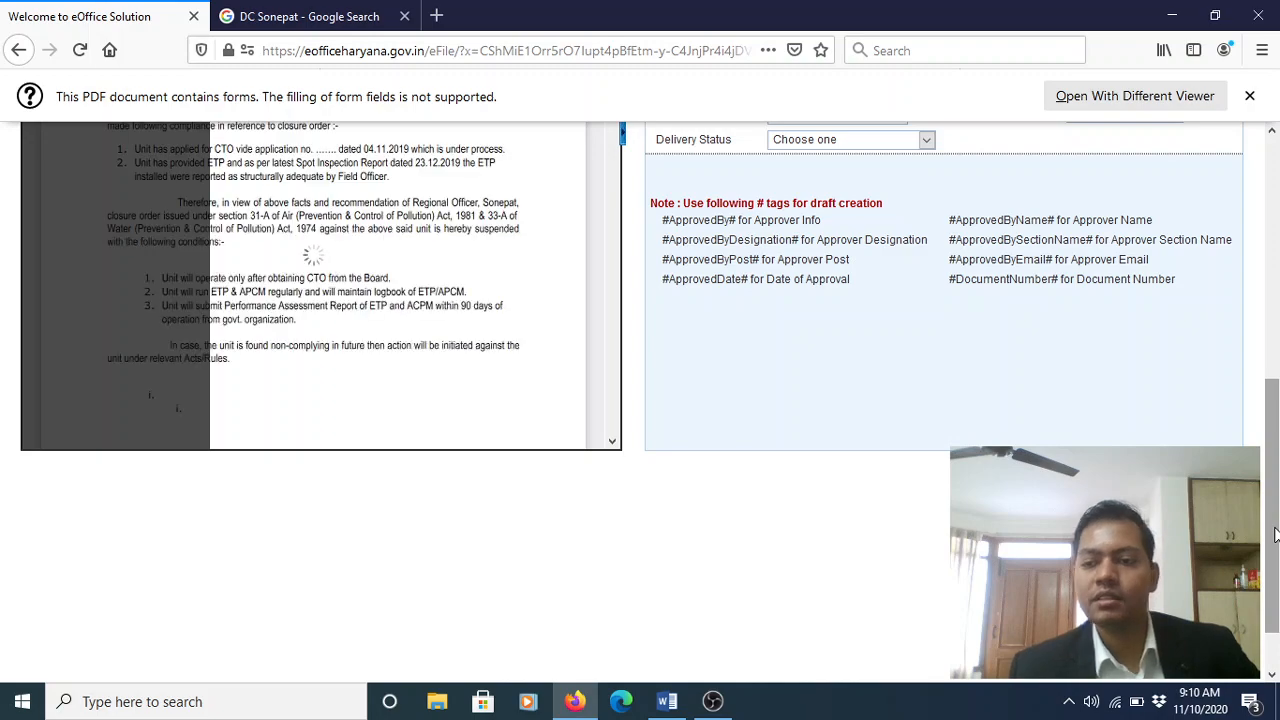
left_click_drag(1274, 535, 1268, 510)
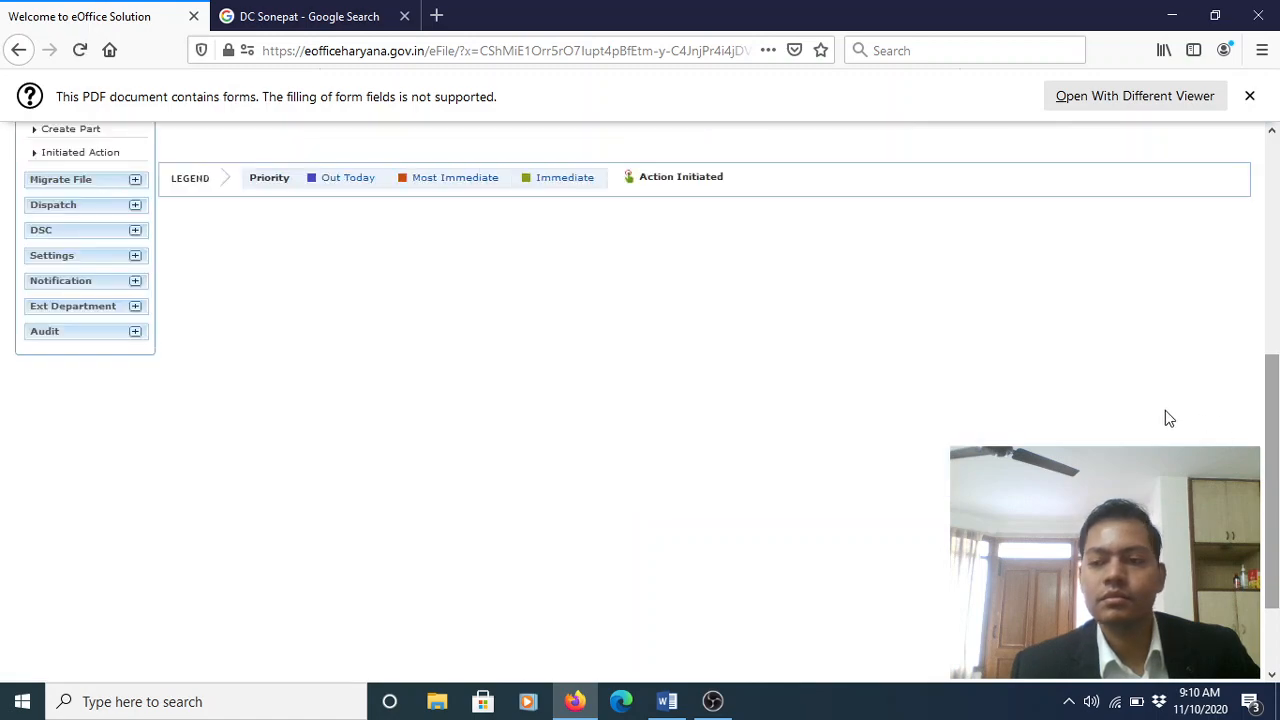
Open the file HSPCB-050003/12/2020-PUBLICITY CELL-HSPCB-Part(1) from the completed files
scroll(1170, 418, "up", 4)
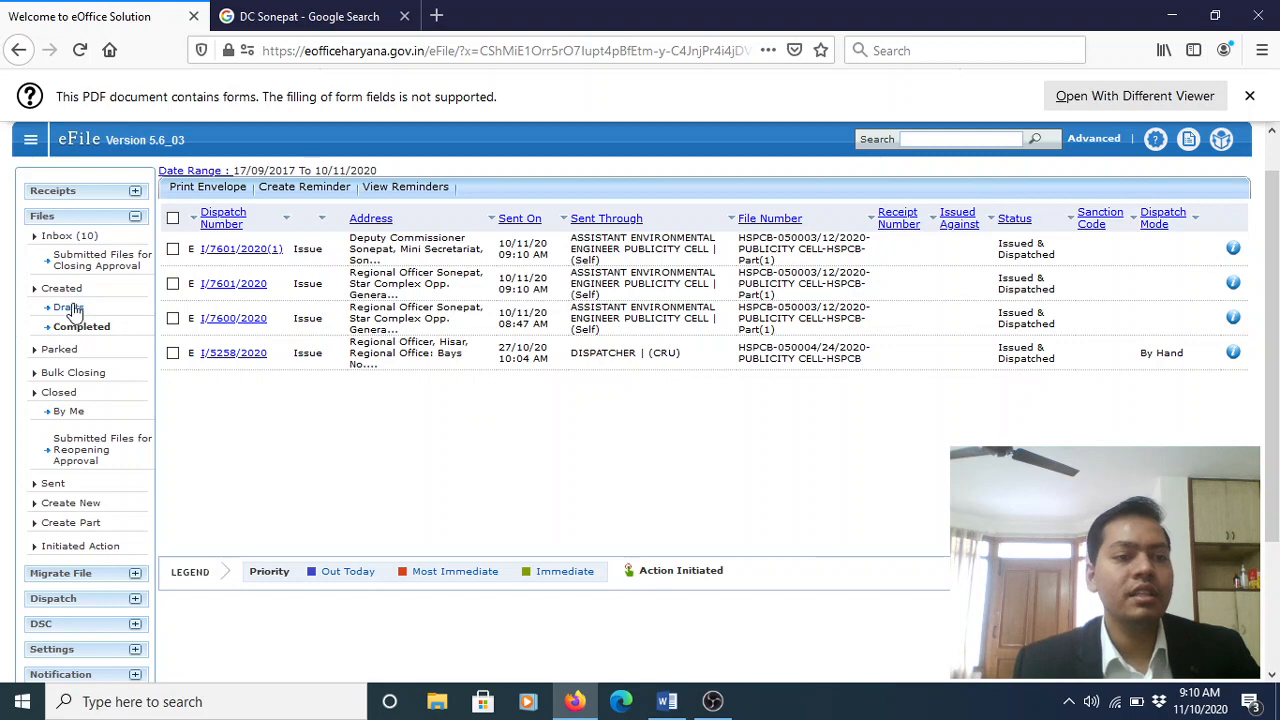
left_click(79, 334)
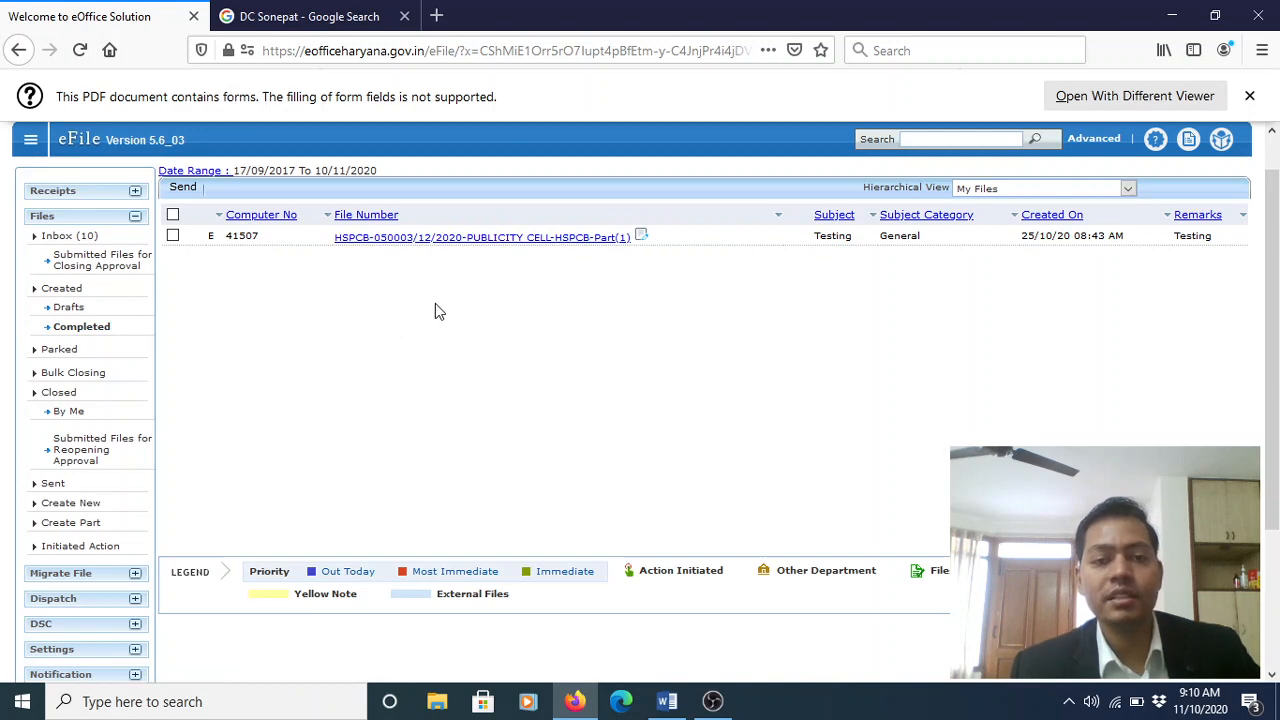
left_click(478, 240)
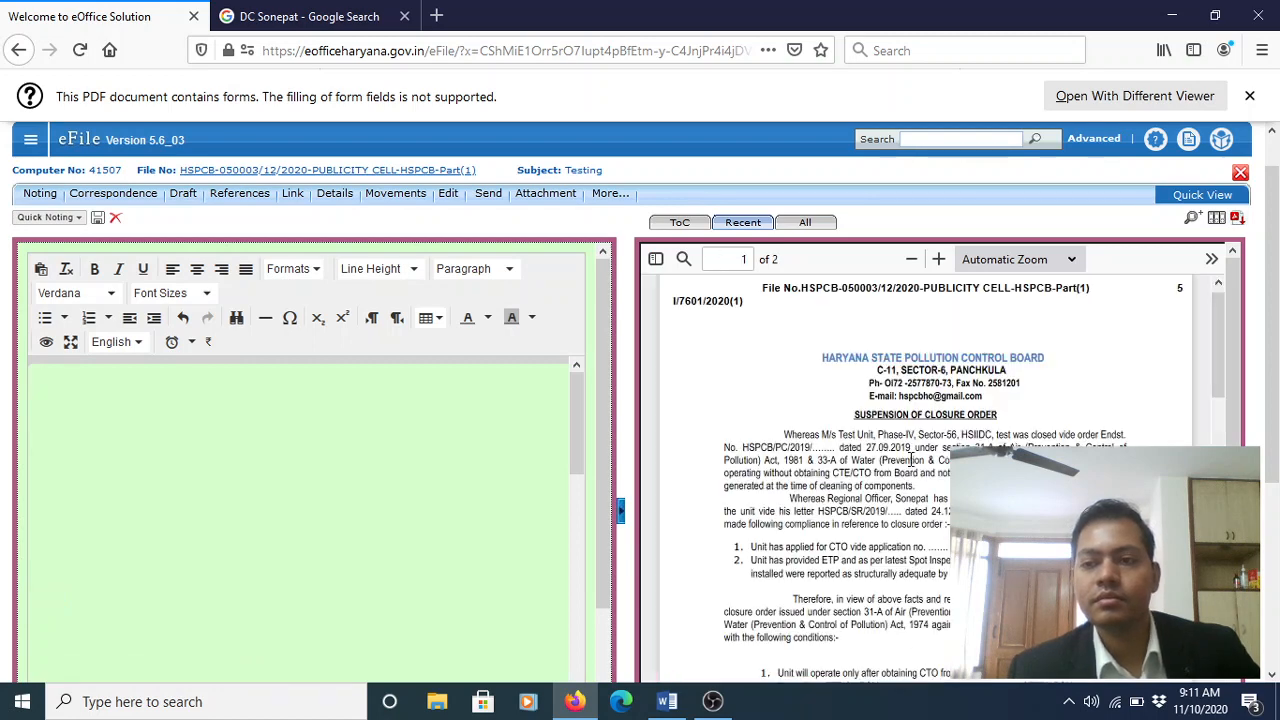
Examine both pages of the issued Suspension of Closure Order in the file's correspondence, including the issue number, date and recipients
double_click(911, 460)
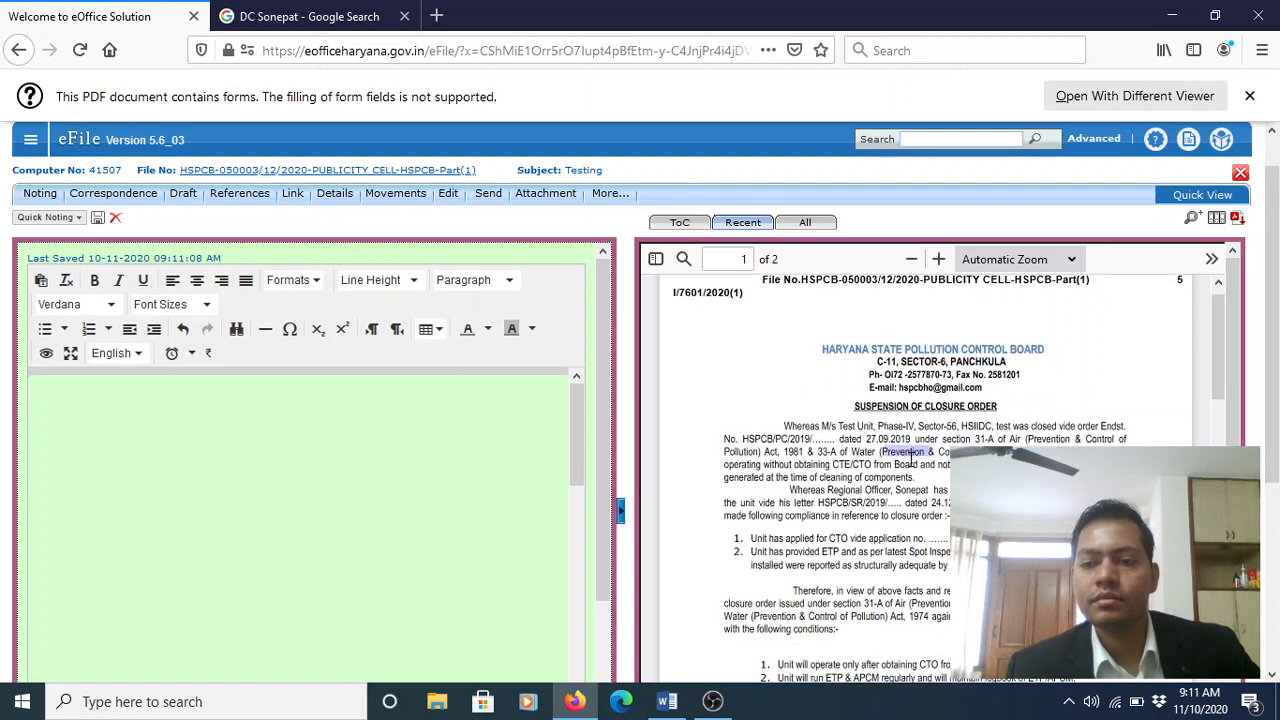
scroll(911, 460, "down", 10)
scroll(911, 460, "up", 10)
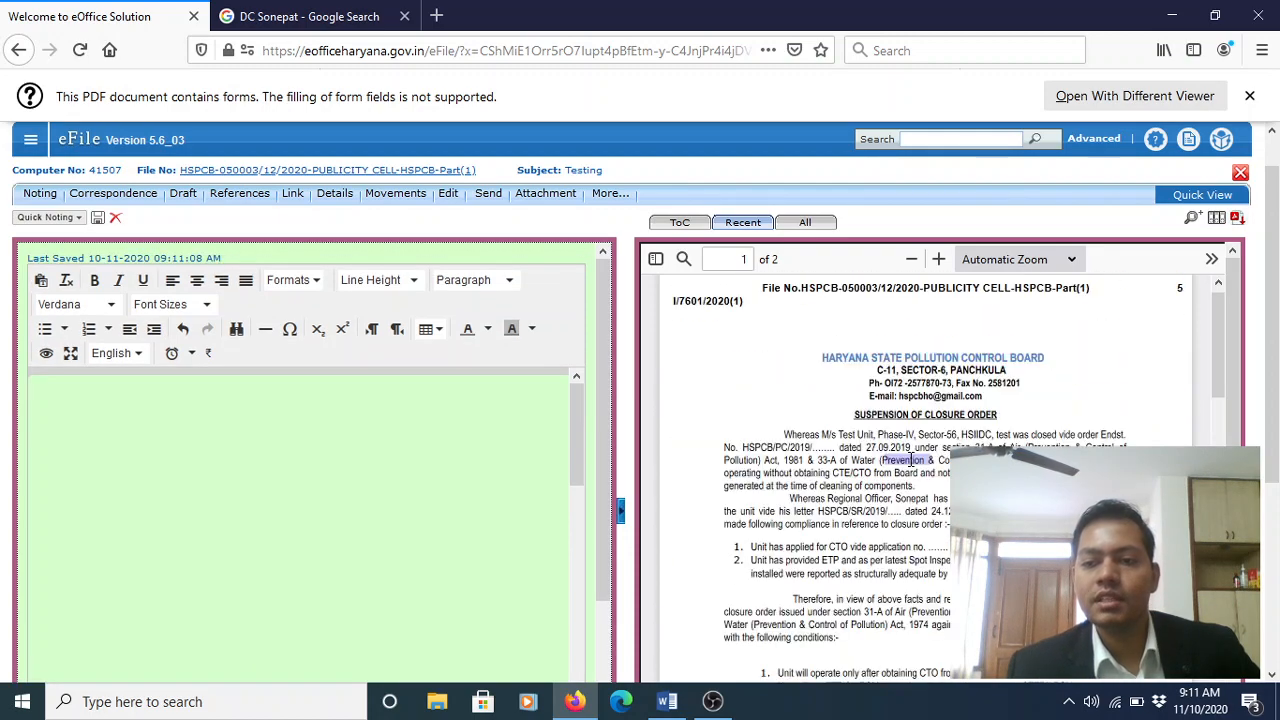
scroll(905, 458, "down", 2)
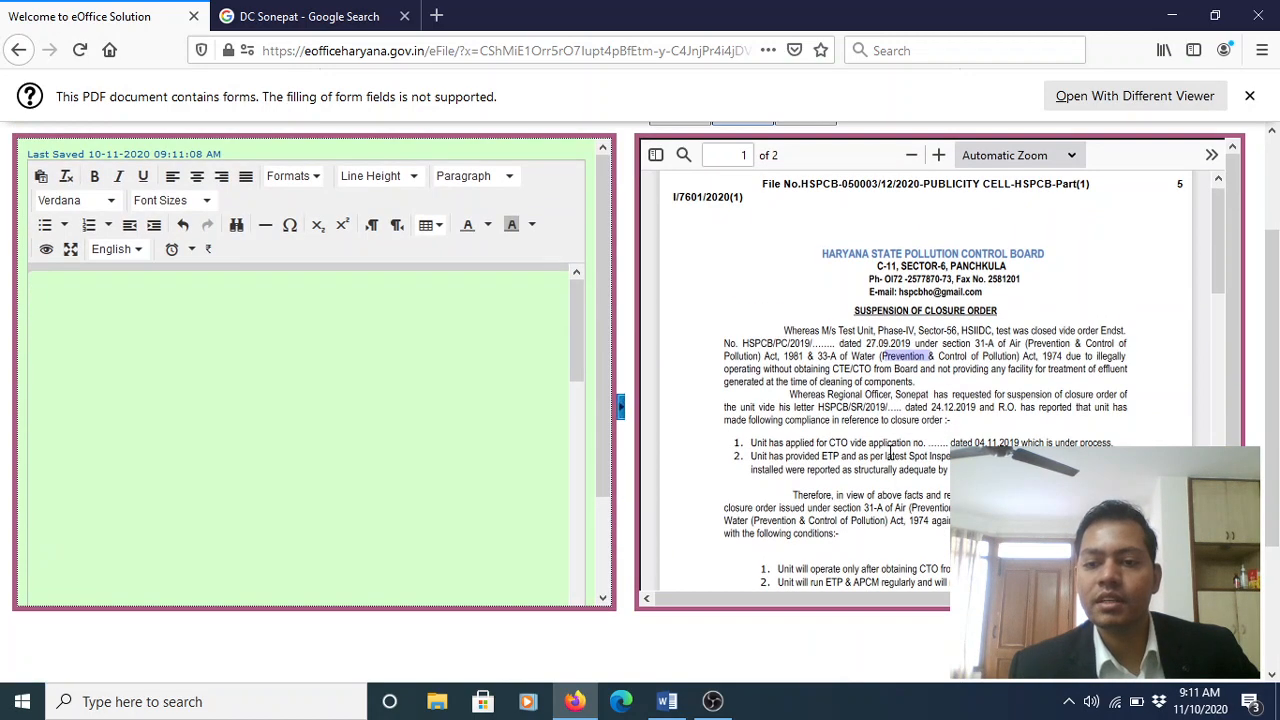
double_click(895, 456)
scroll(893, 458, "down", 5)
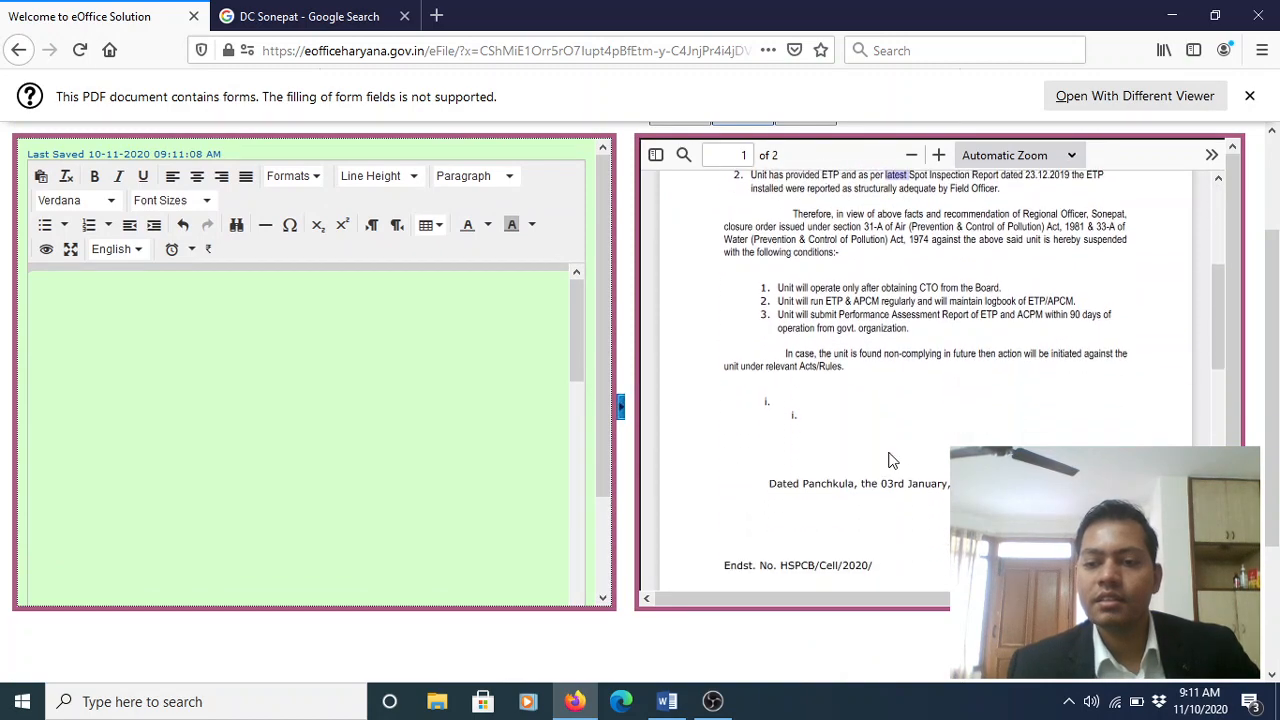
scroll(893, 460, "down", 6)
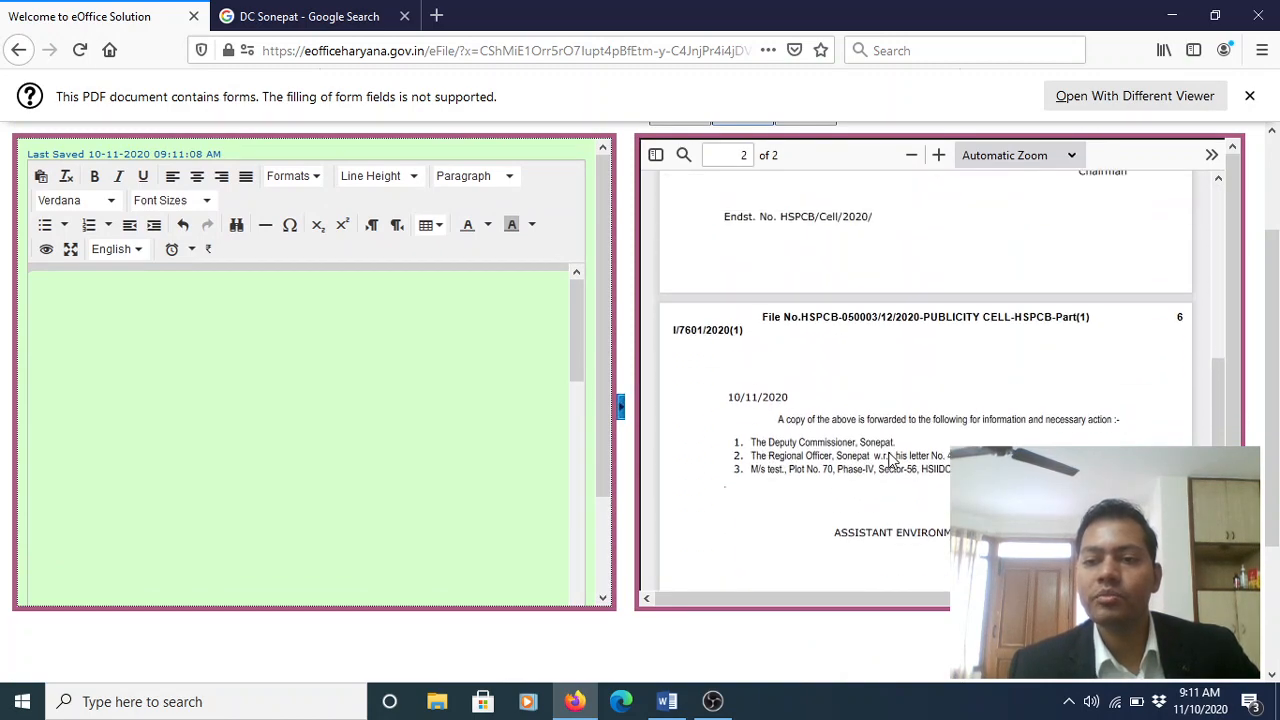
scroll(891, 458, "up", 10)
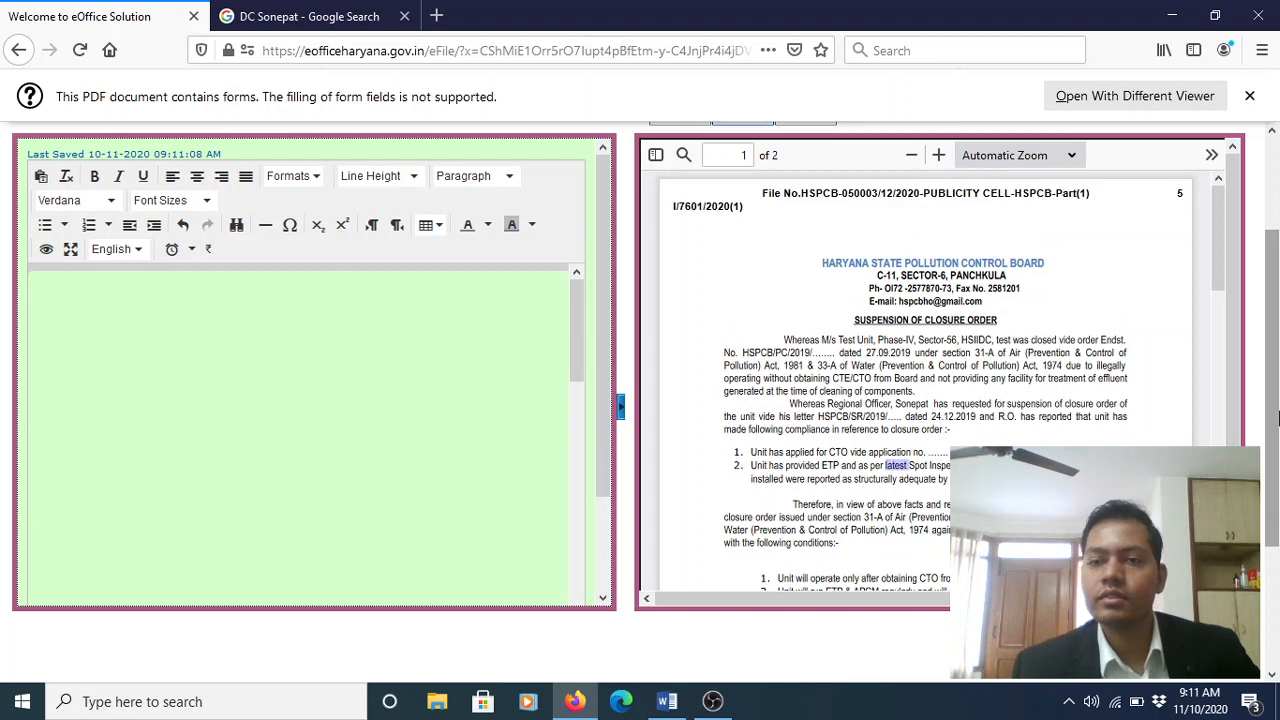
scroll(1277, 358, "up", 2)
left_click_drag(1277, 358, 1277, 424)
left_click(1011, 428)
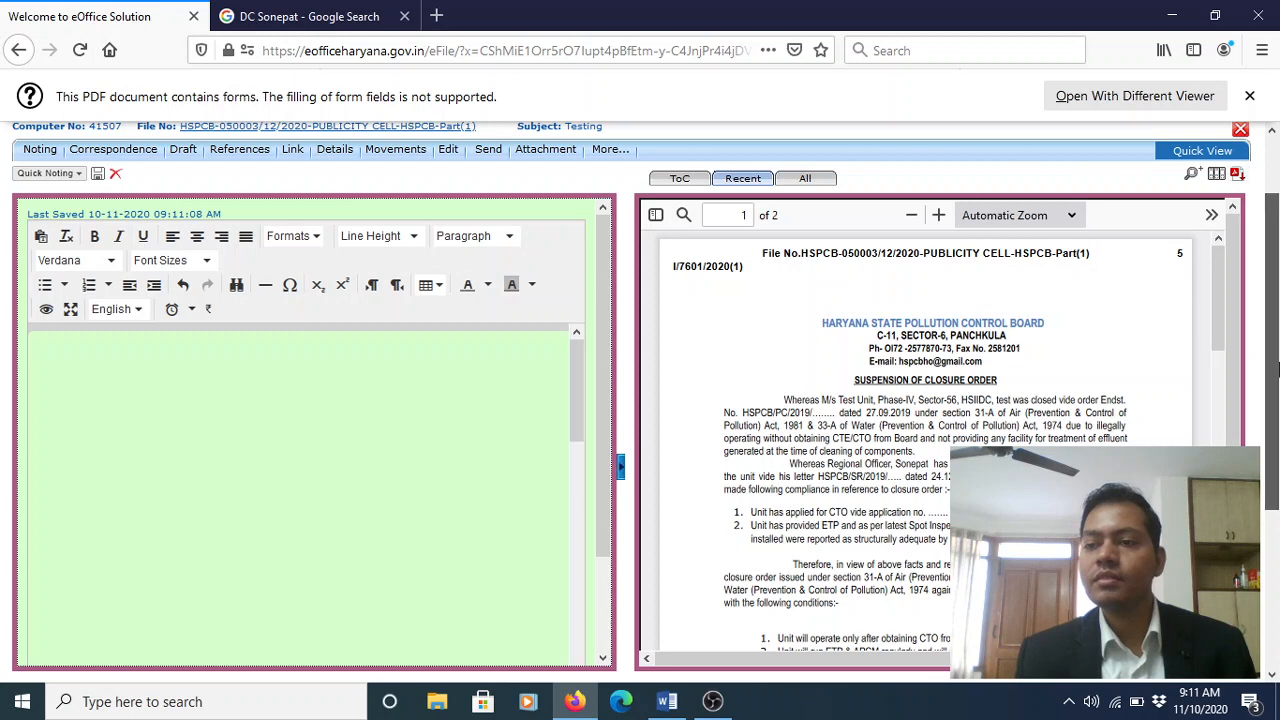
scroll(1277, 318, "down", 1)
scroll(1277, 318, "up", 2)
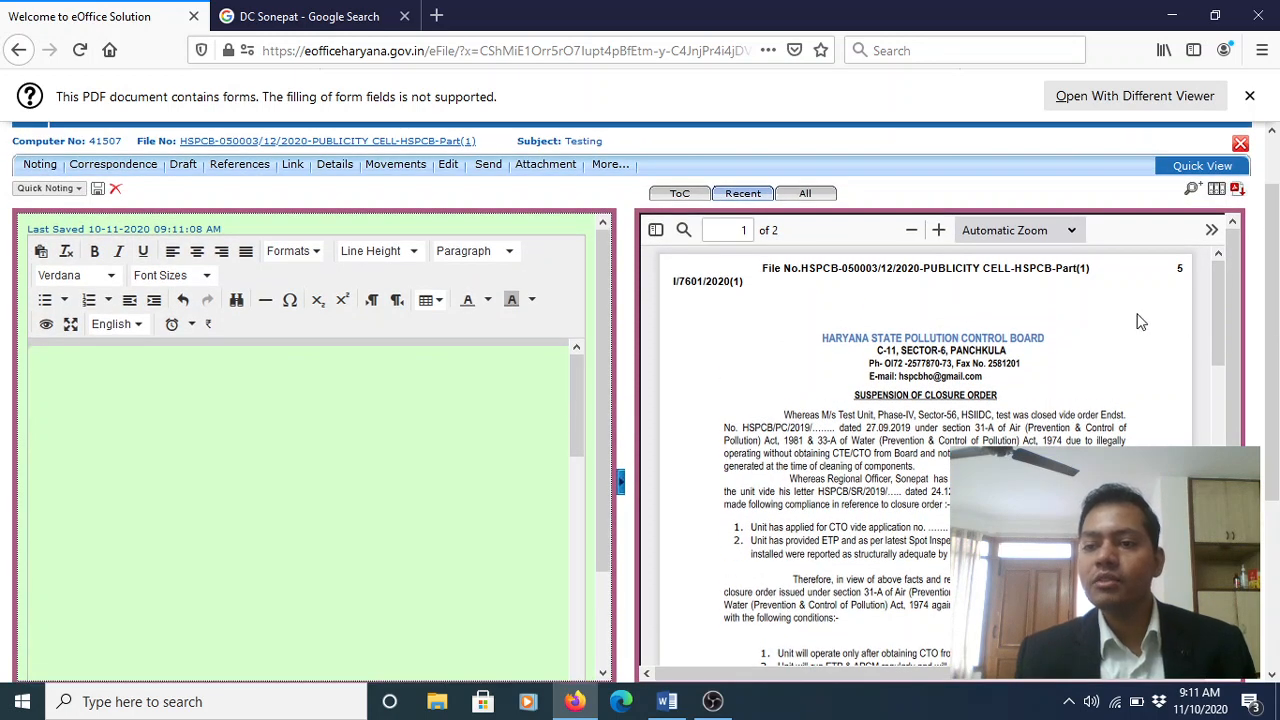
left_click(1237, 190)
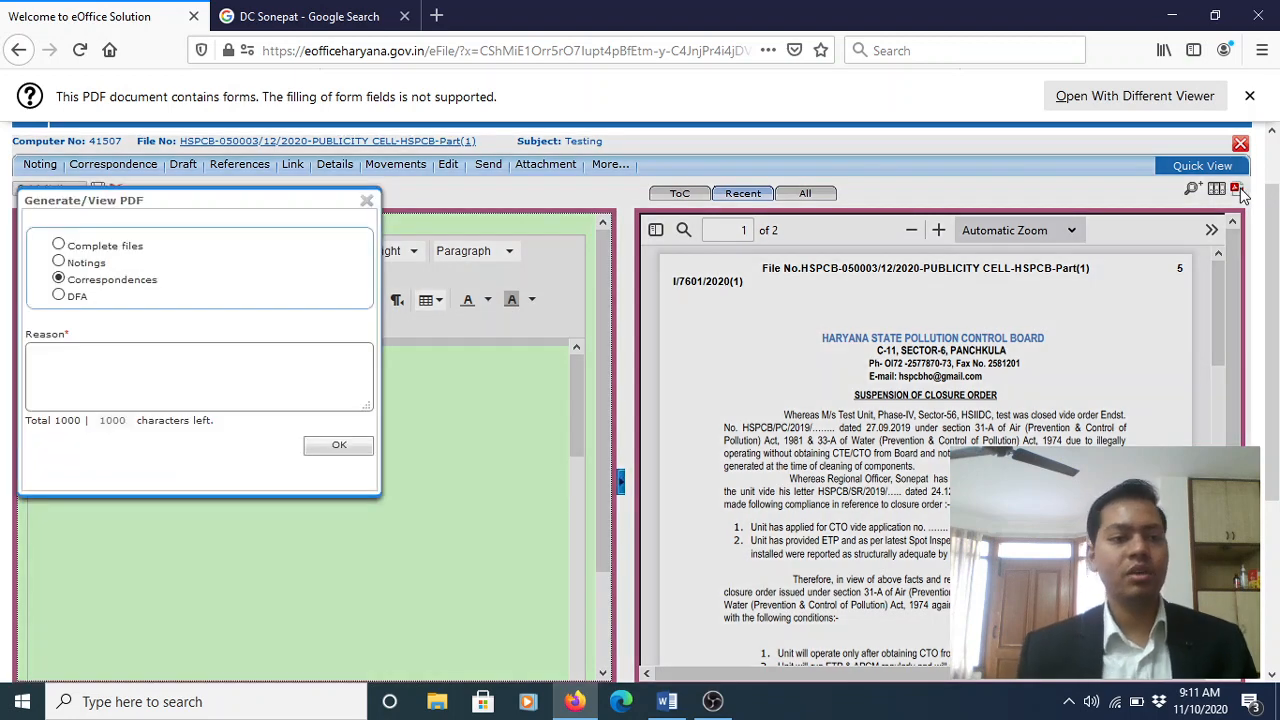
left_click(340, 447)
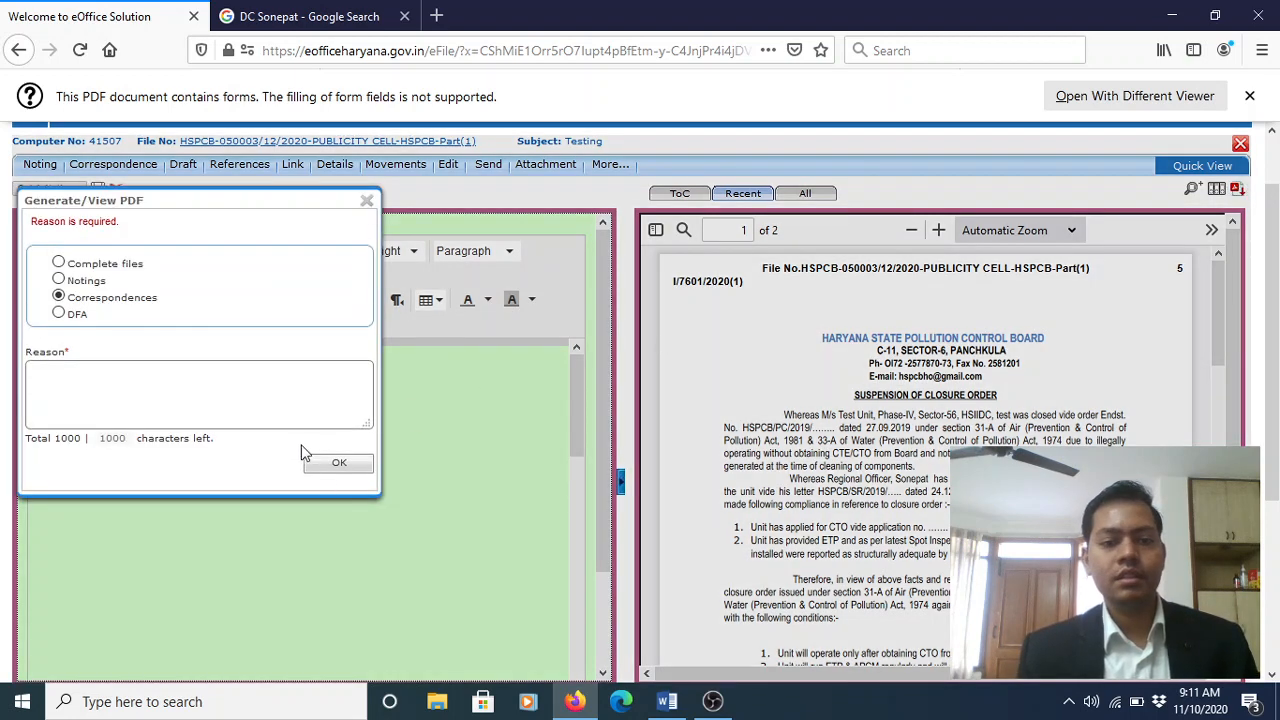
left_click(367, 200)
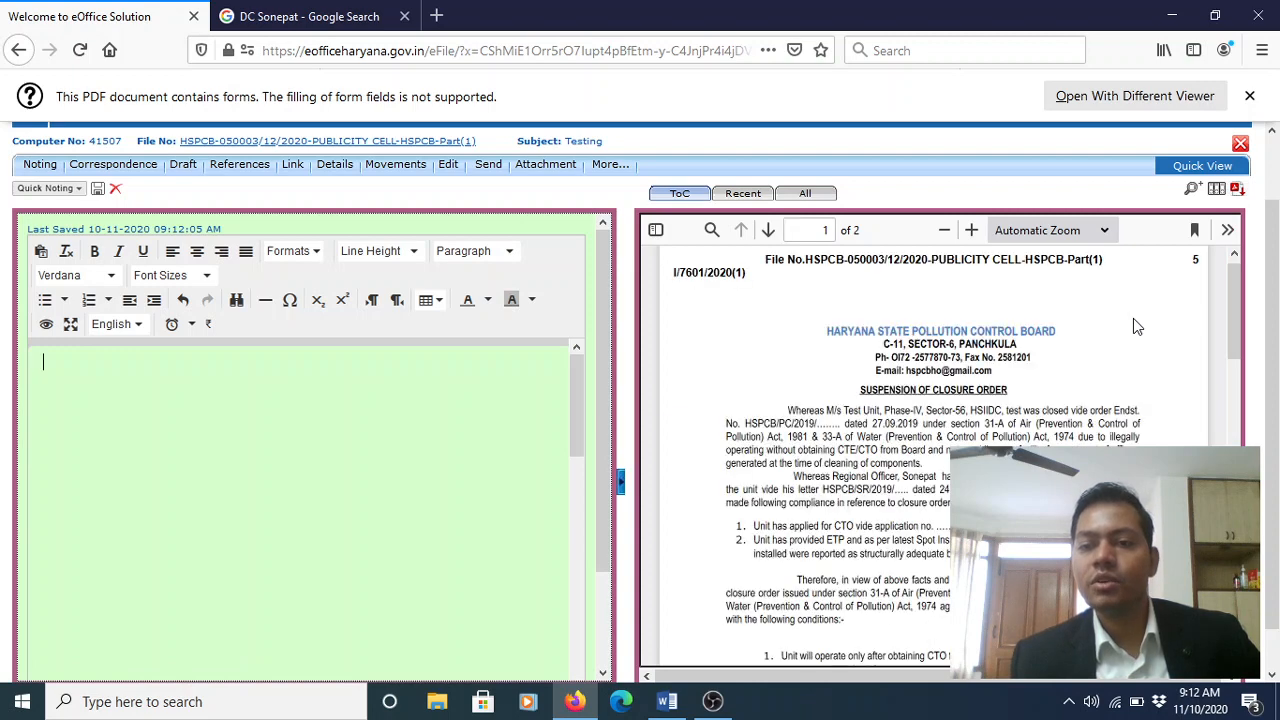
Download the issued Suspension of Closure Order from the correspondence viewer and save it as a PDF file
left_click(1228, 230)
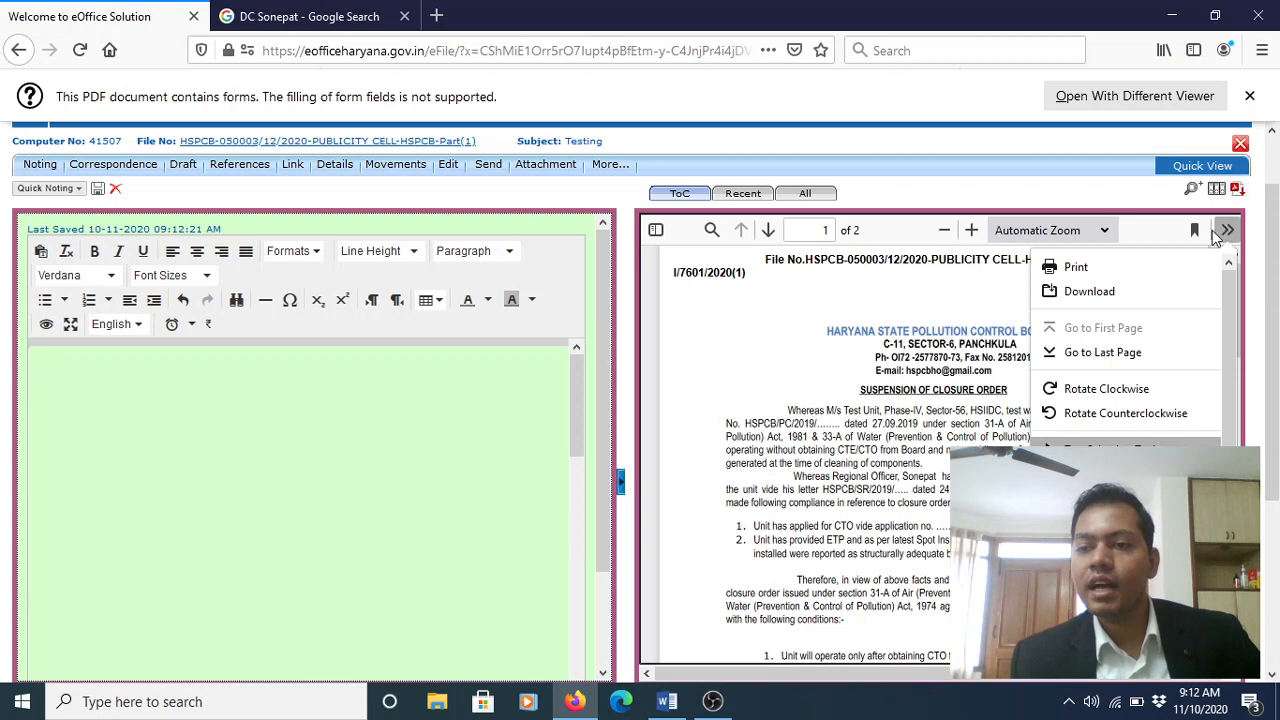
left_click(1089, 291)
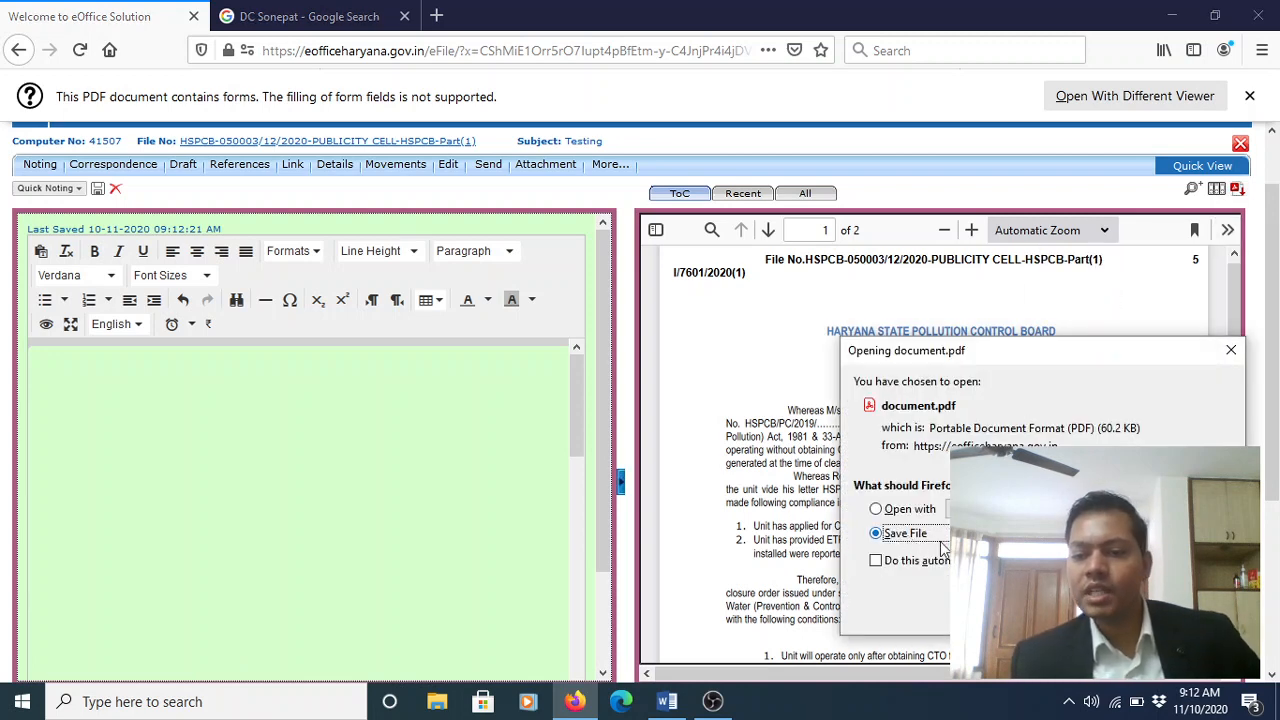
key("Return")
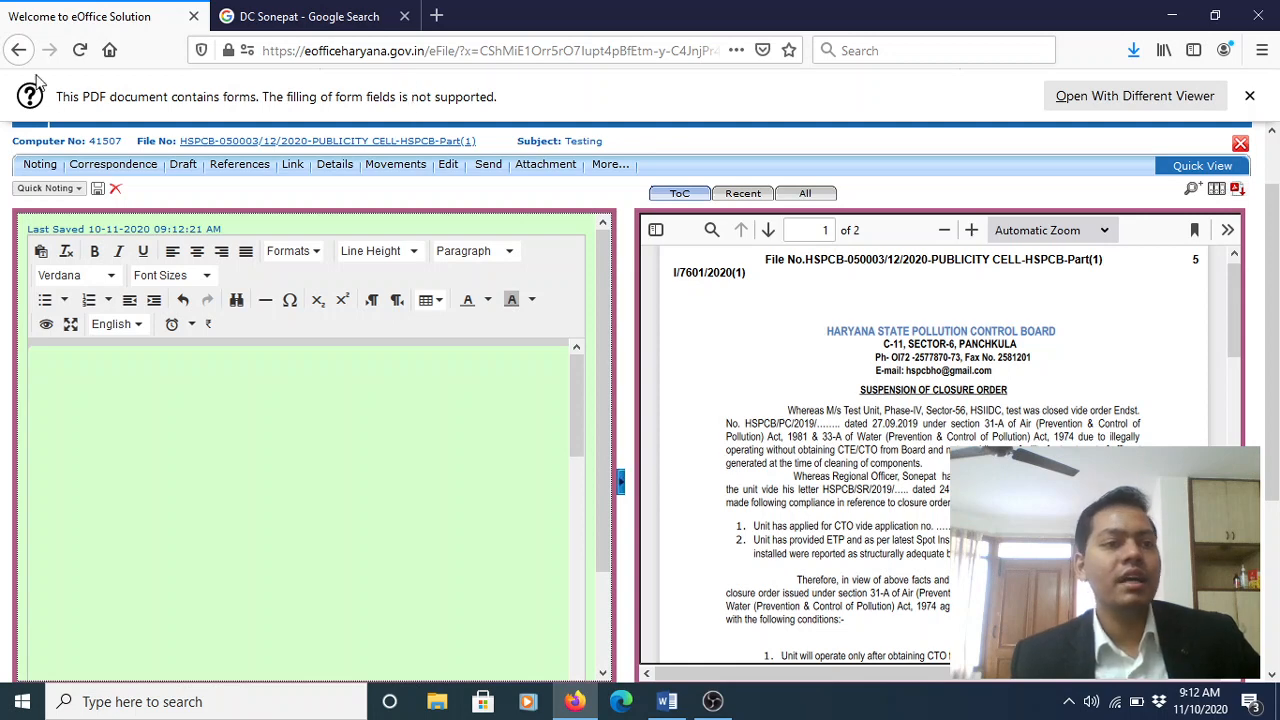
Leave the file and open the Browse & Diarise form for a new receipt
left_click(240, 164)
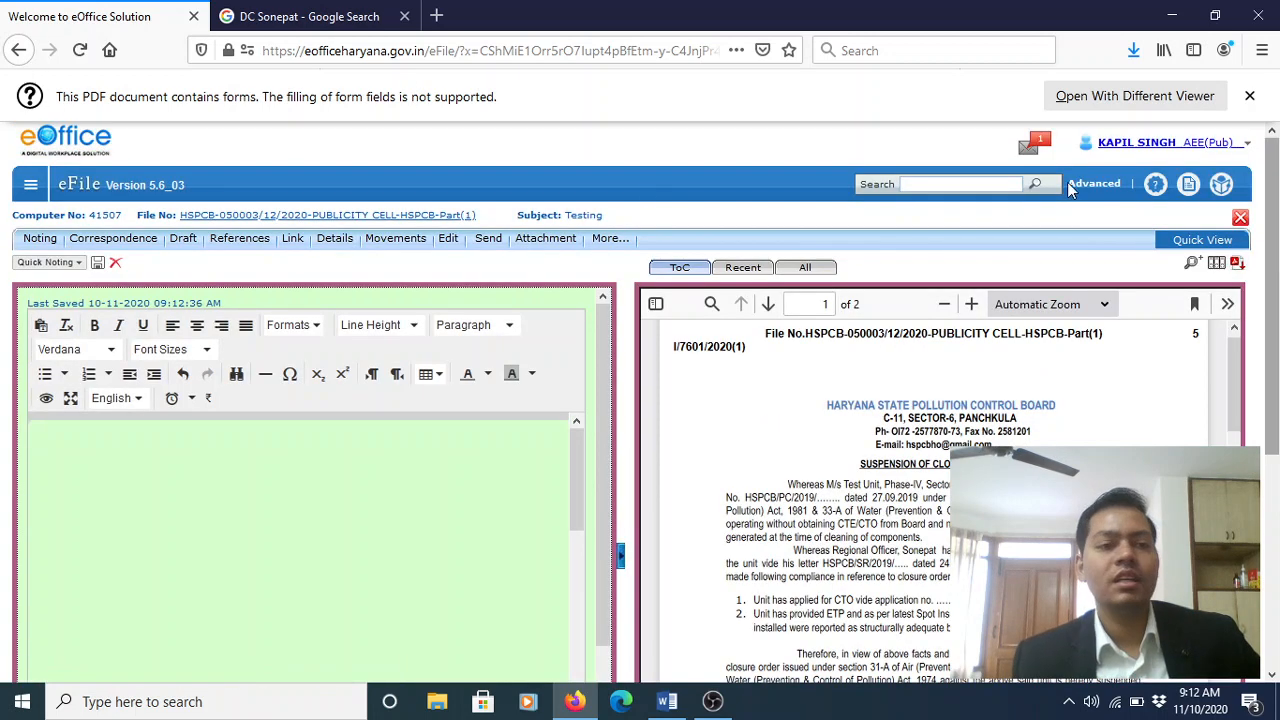
left_click(31, 187)
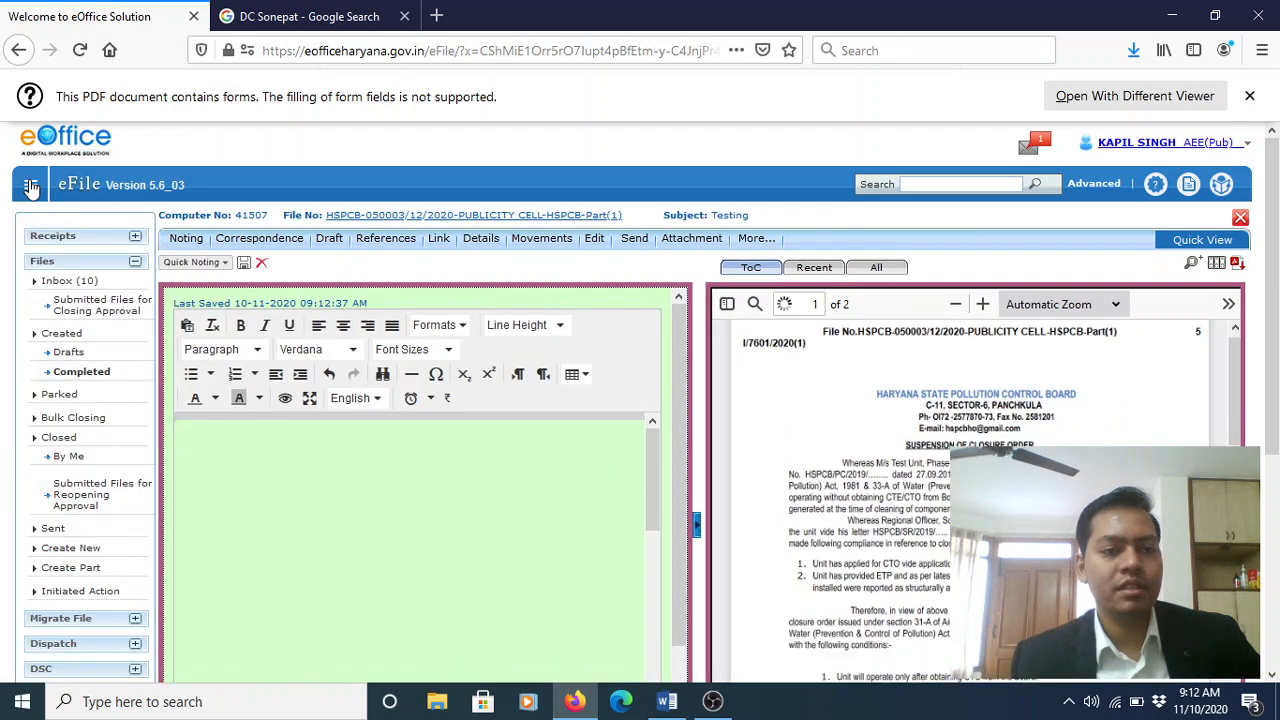
left_click(69, 242)
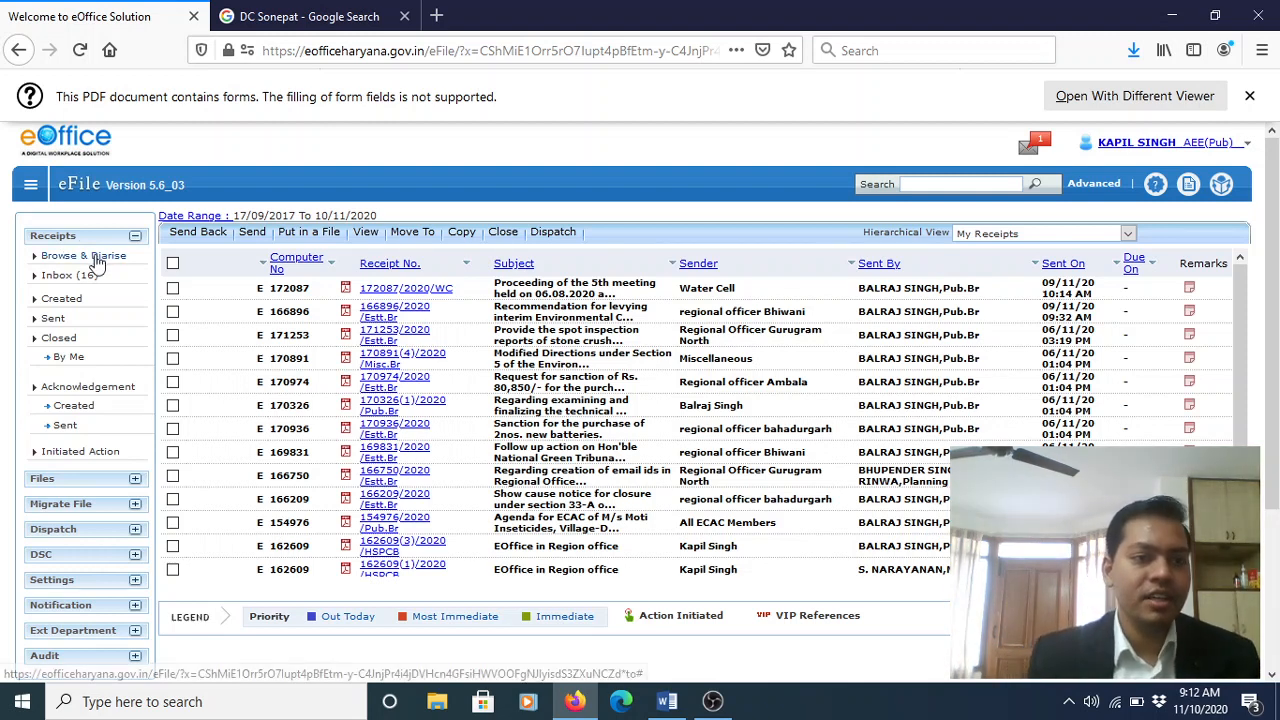
left_click(95, 260)
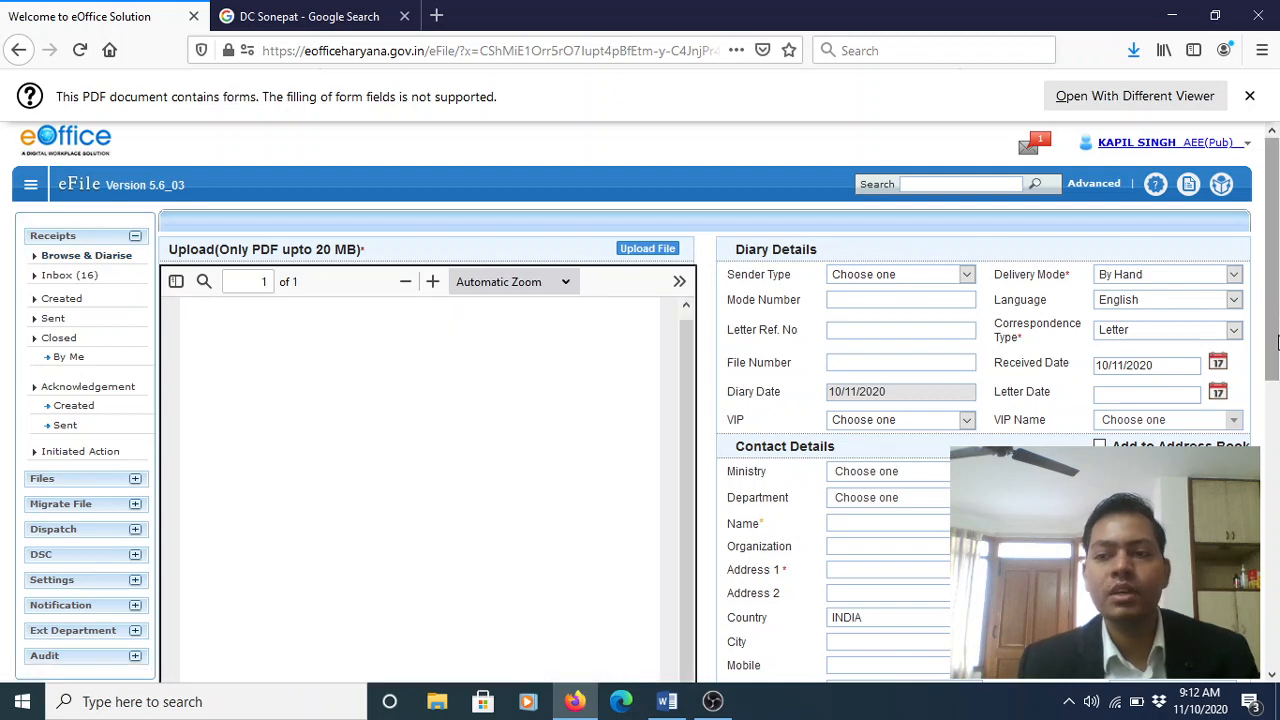
Upload the PDF document(4) from the Downloads folder to the new receipt
scroll(1277, 343, "down", 1)
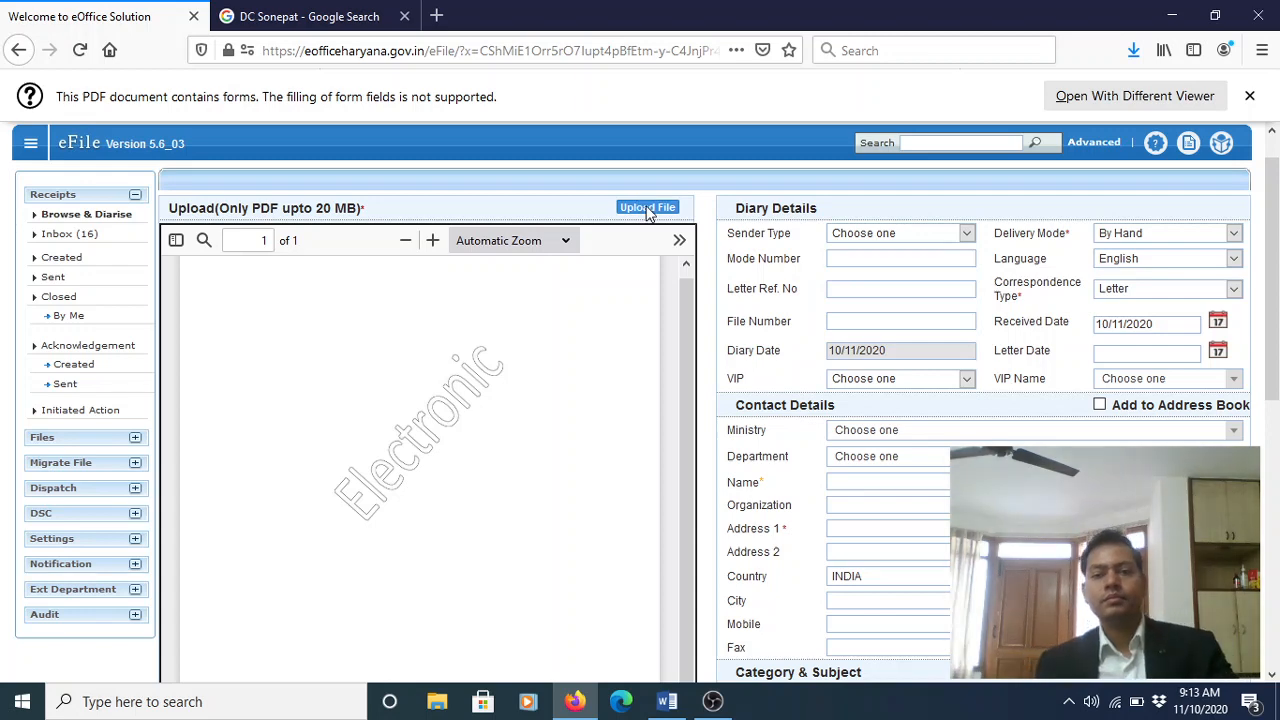
left_click(645, 207)
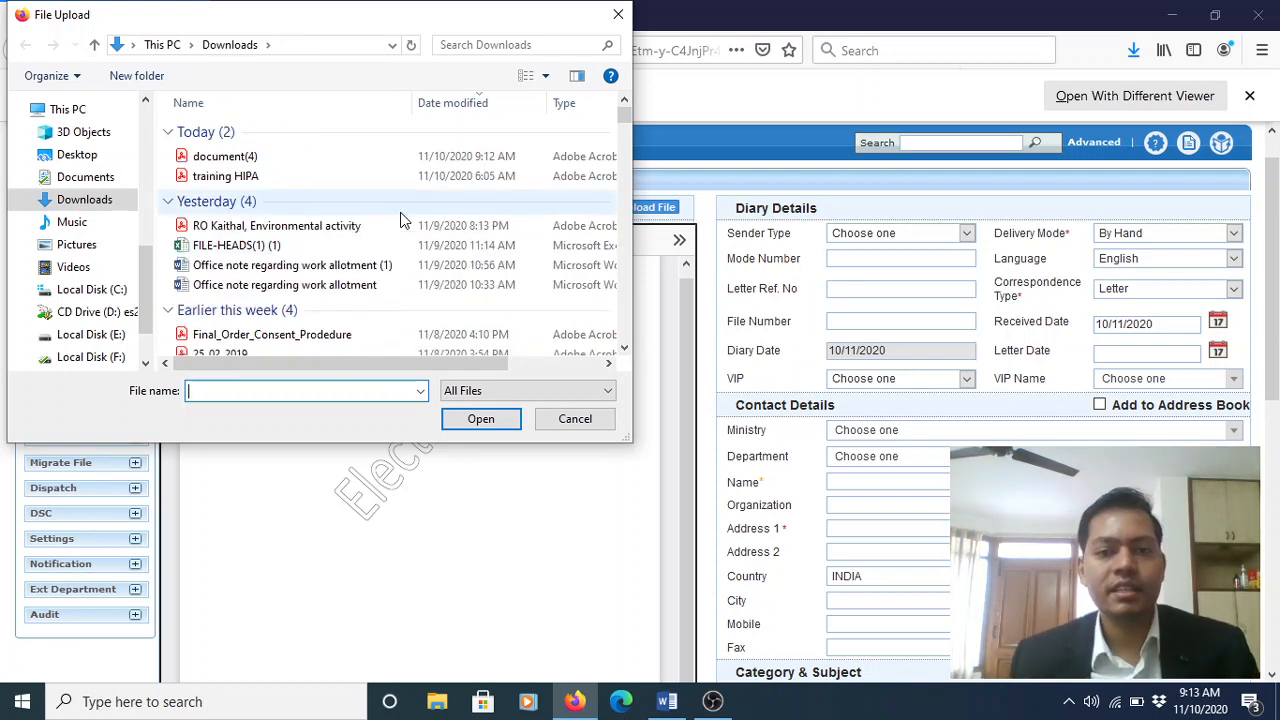
left_click(265, 160)
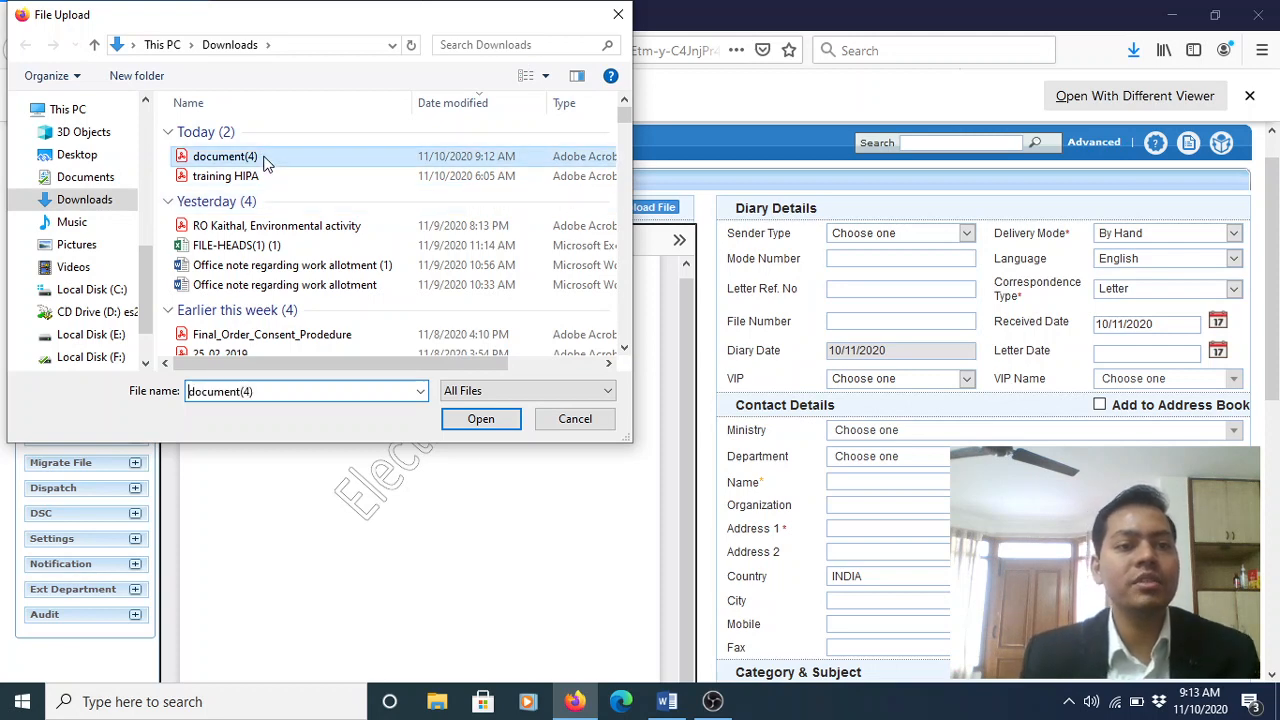
left_click(486, 420)
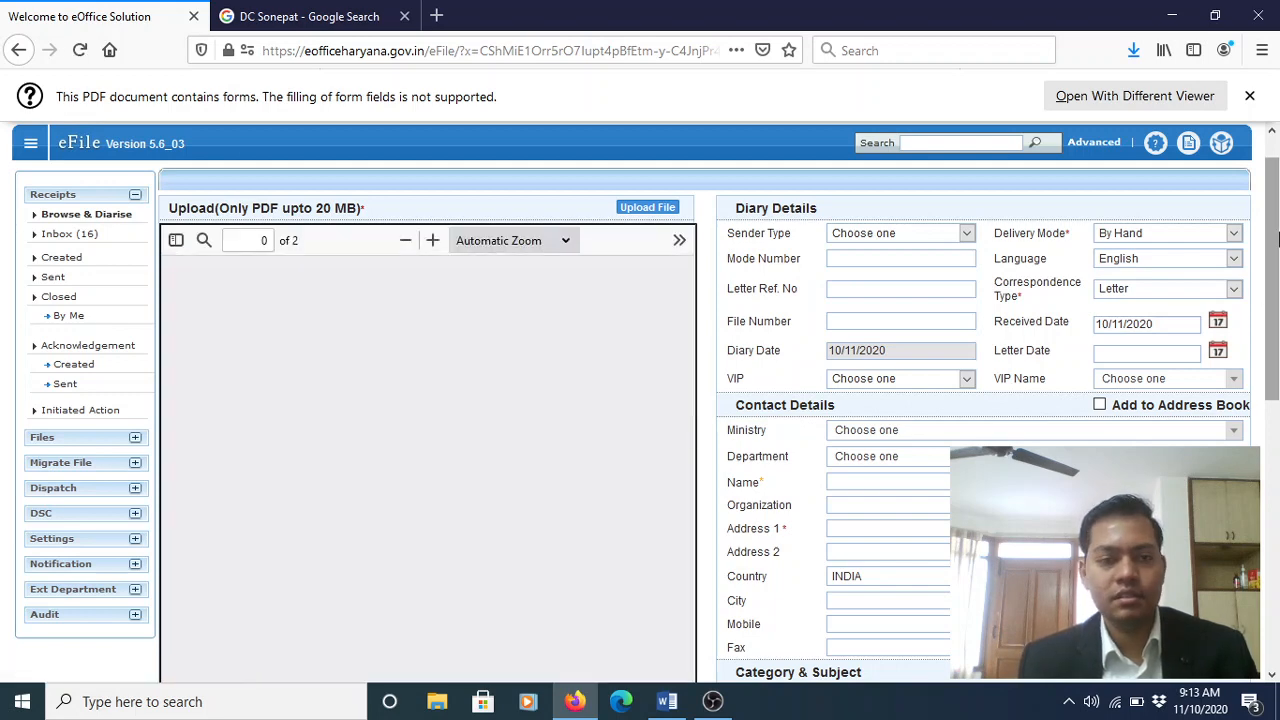
scroll(1276, 245, "down", 1)
left_click_drag(1276, 245, 1276, 257)
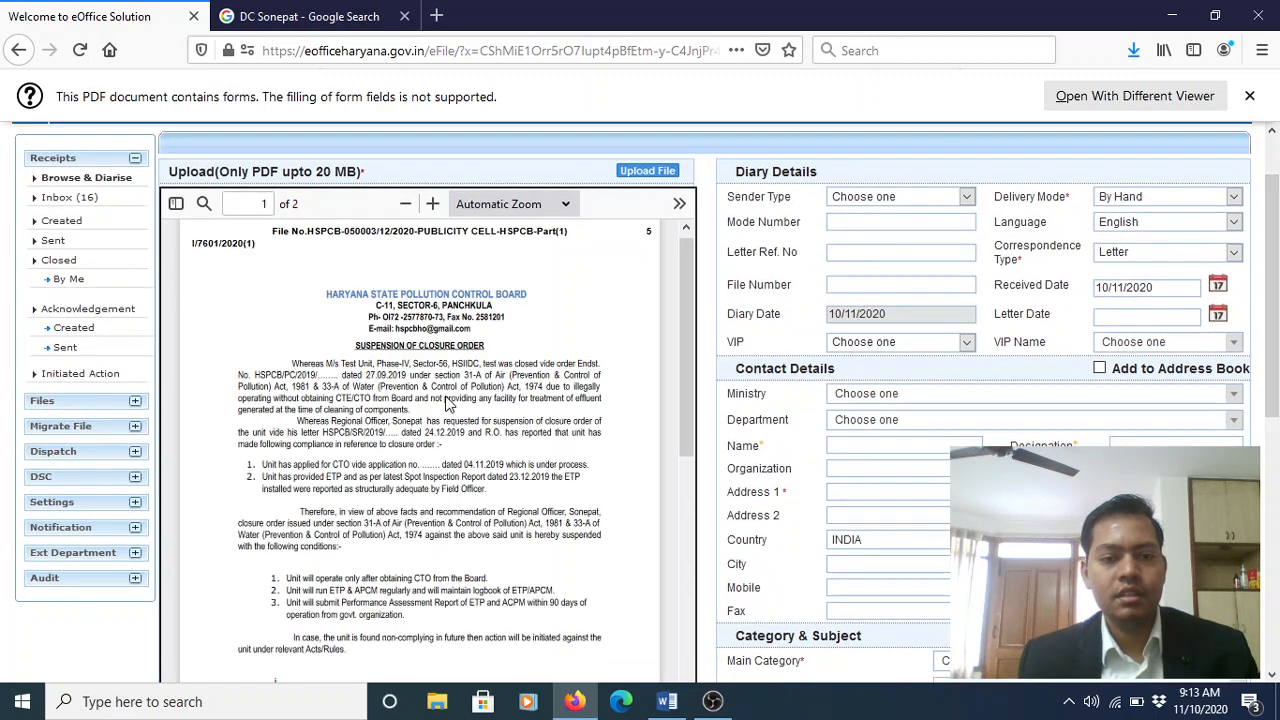
Fill in the receipt's contact details with the first suggested Publicity Cell entry at HSPCB, C-11, Sector-6, Panchkula
mouse_move(1277, 285)
left_mouse_down()
mouse_move(1277, 360)
mouse_move(1277, 277)
mouse_move(1277, 297)
left_mouse_up()
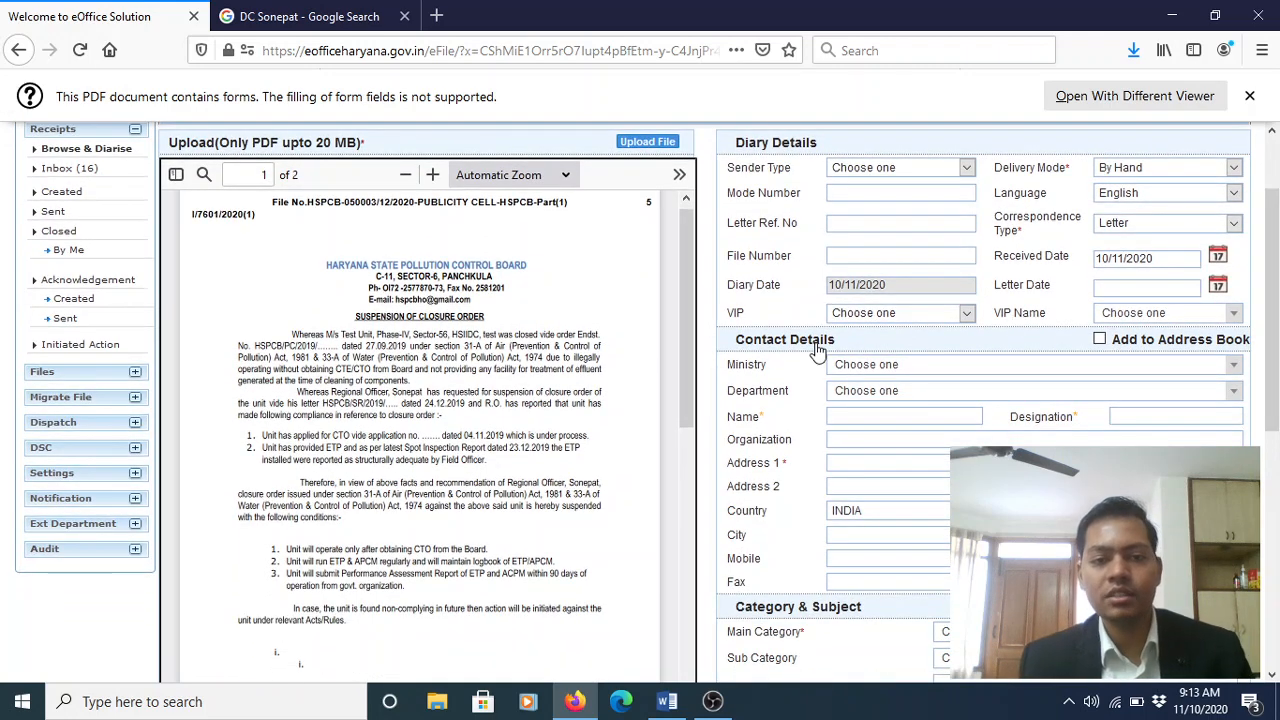
double_click(528, 334)
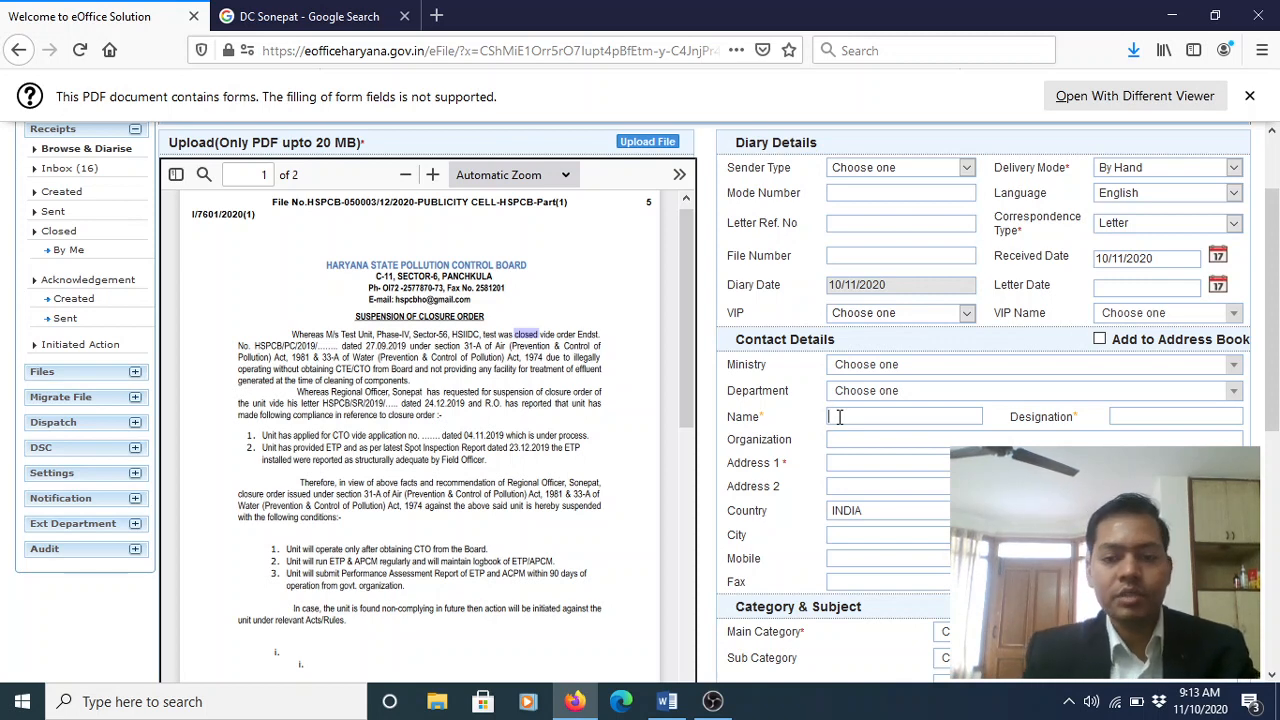
left_click(838, 416)
type("Publicity cell")
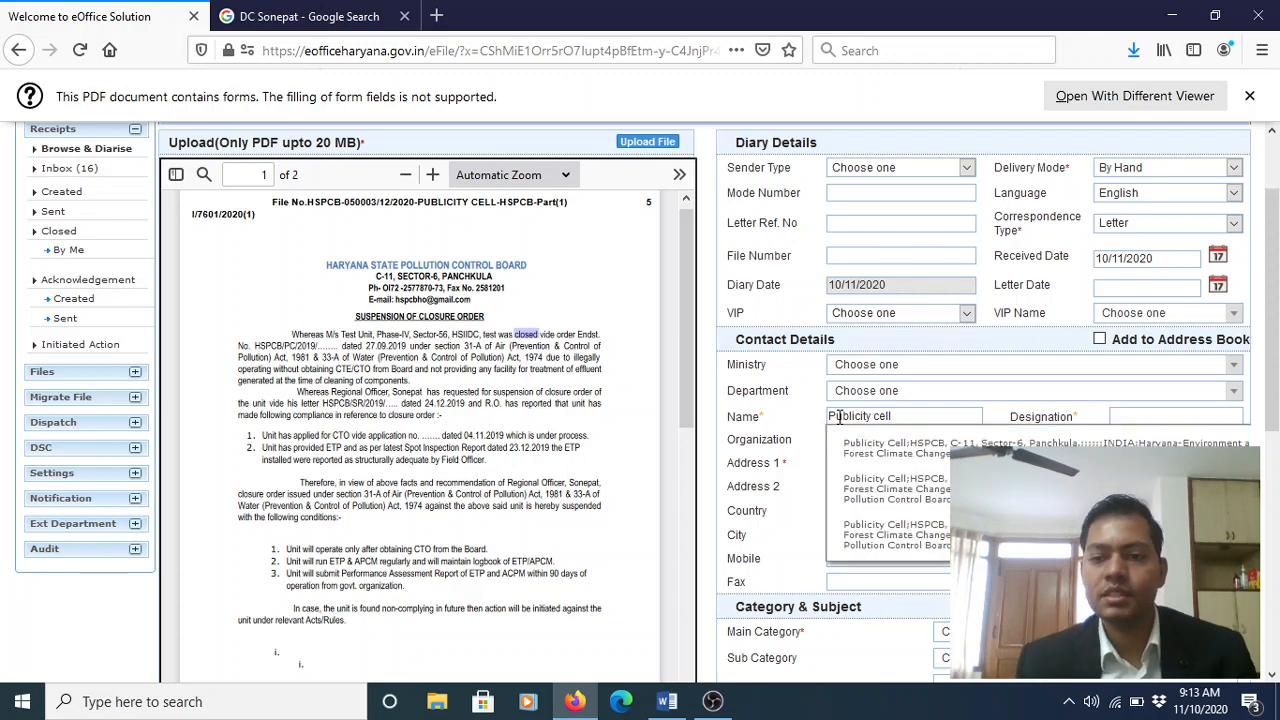
left_click(890, 447)
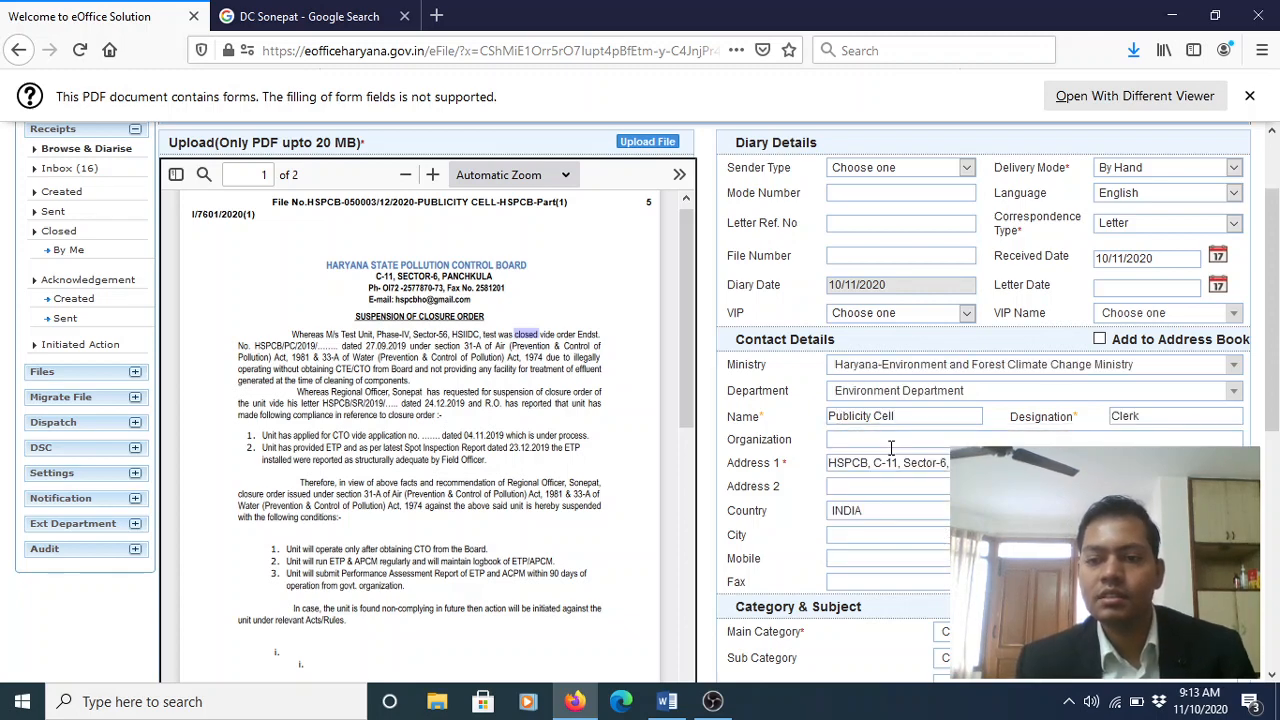
Change the designation in the receipt's contact details to Sr.EE
left_click_drag(1275, 392, 1275, 398)
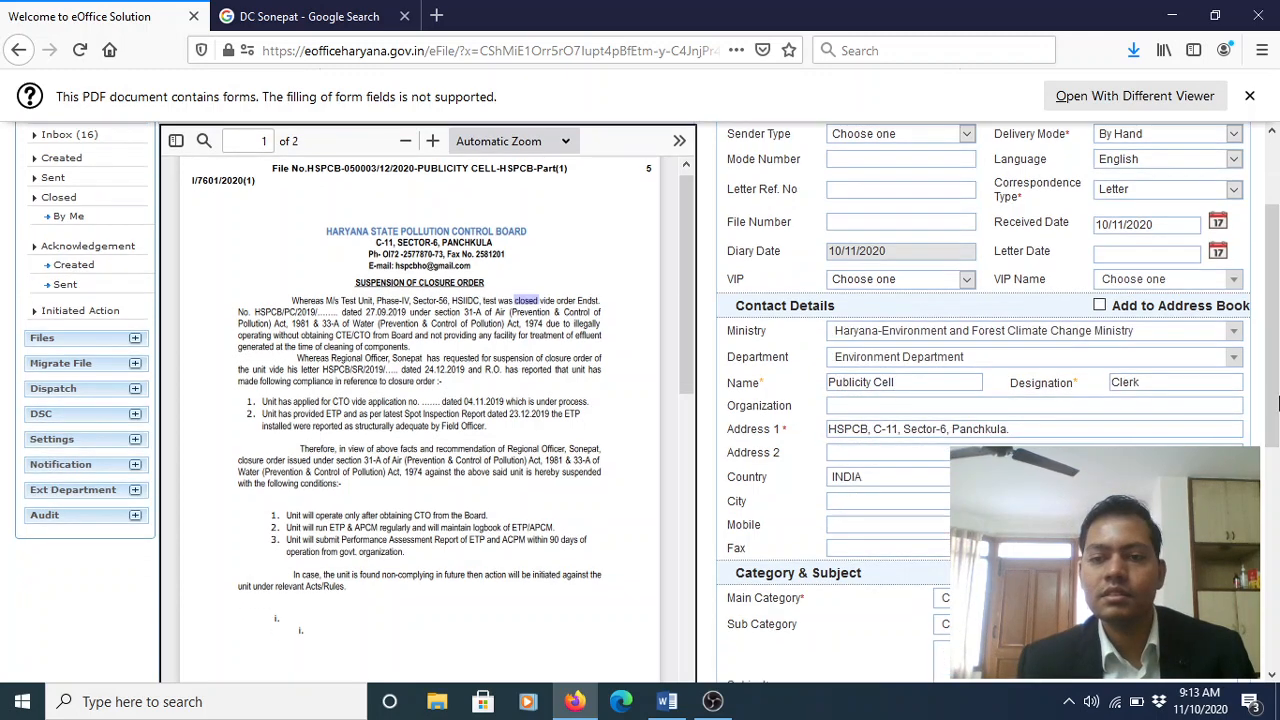
scroll(1277, 398, "down", 1)
scroll(1277, 398, "up", 2)
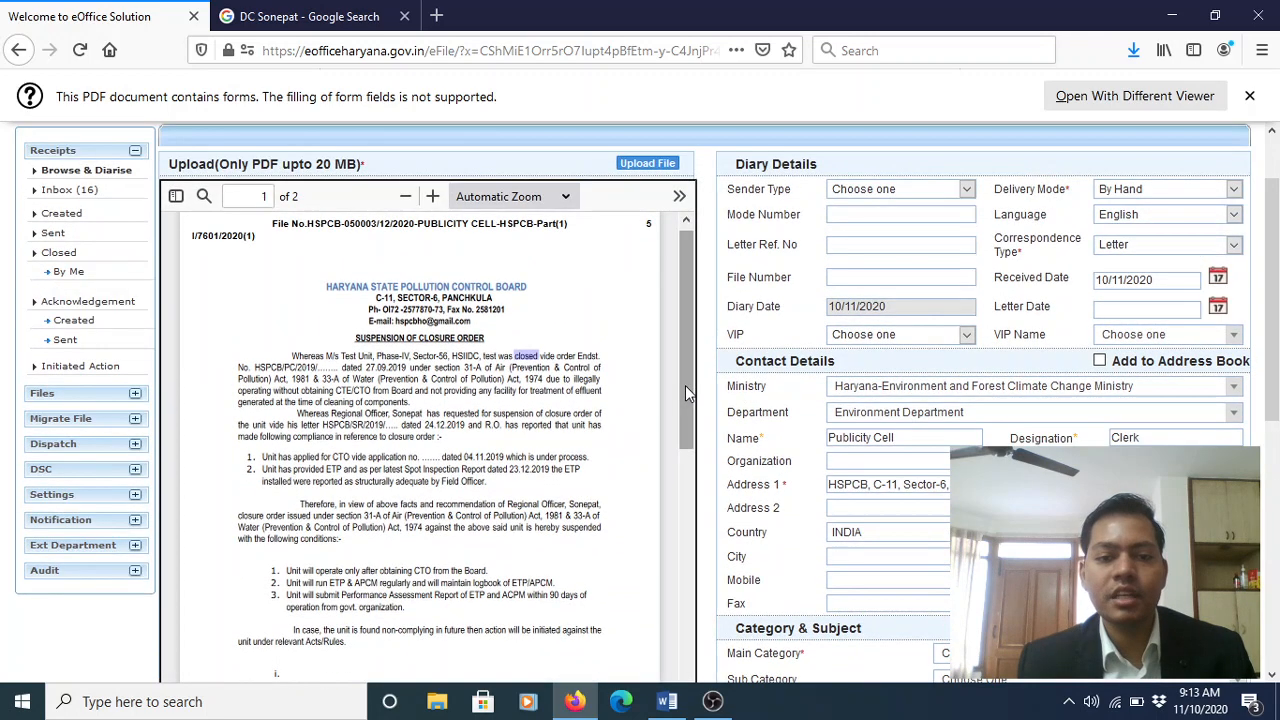
mouse_move(685, 385)
left_mouse_down()
mouse_move(690, 650)
mouse_move(687, 380)
left_mouse_up()
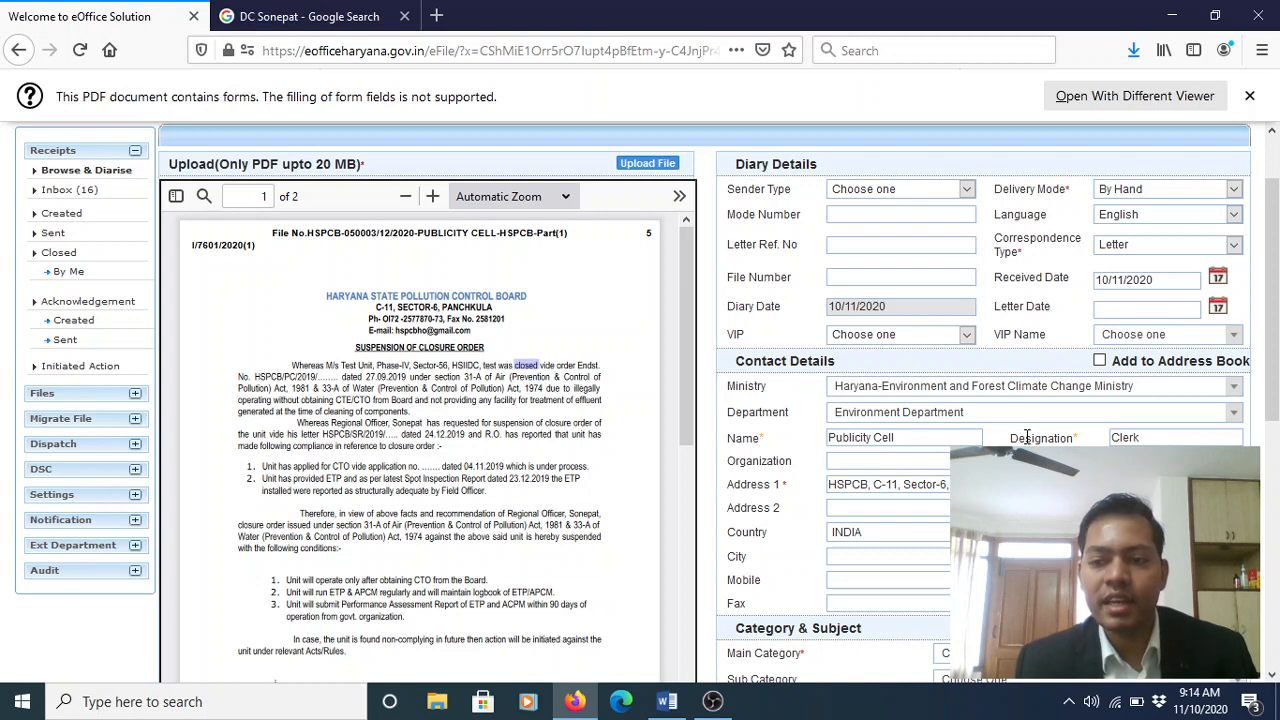
double_click(1160, 440)
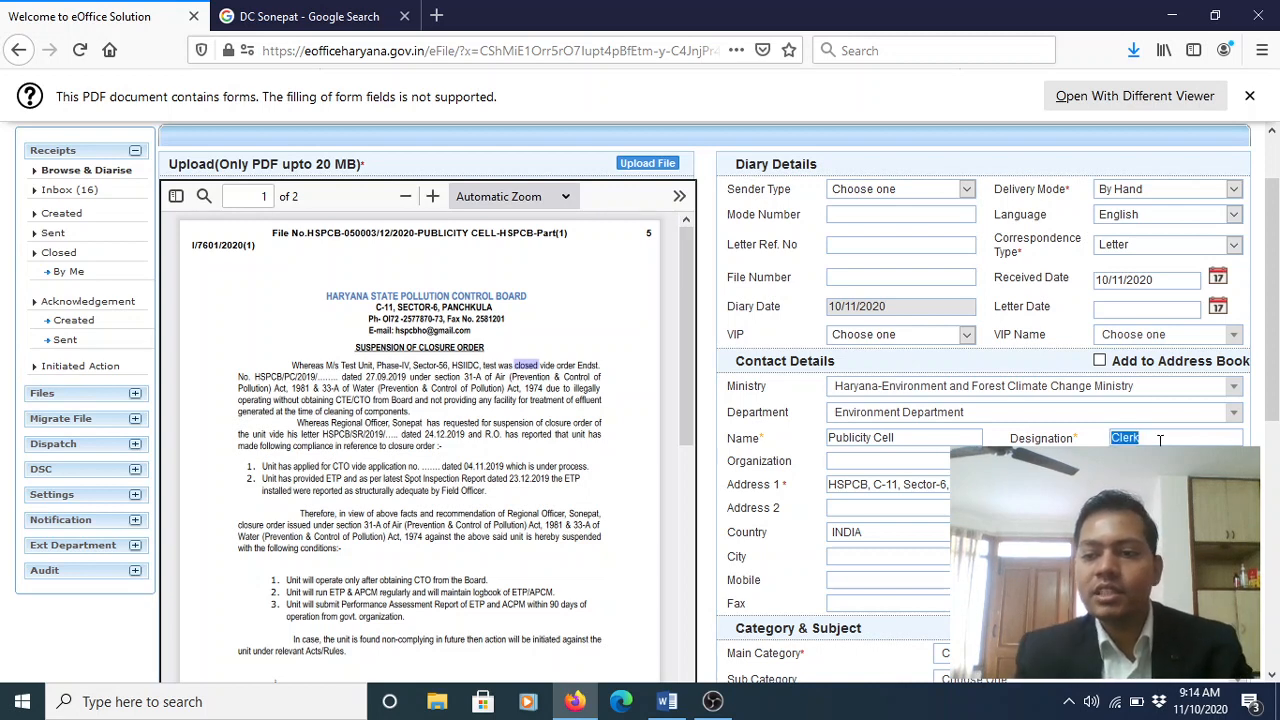
type("Sr.EE")
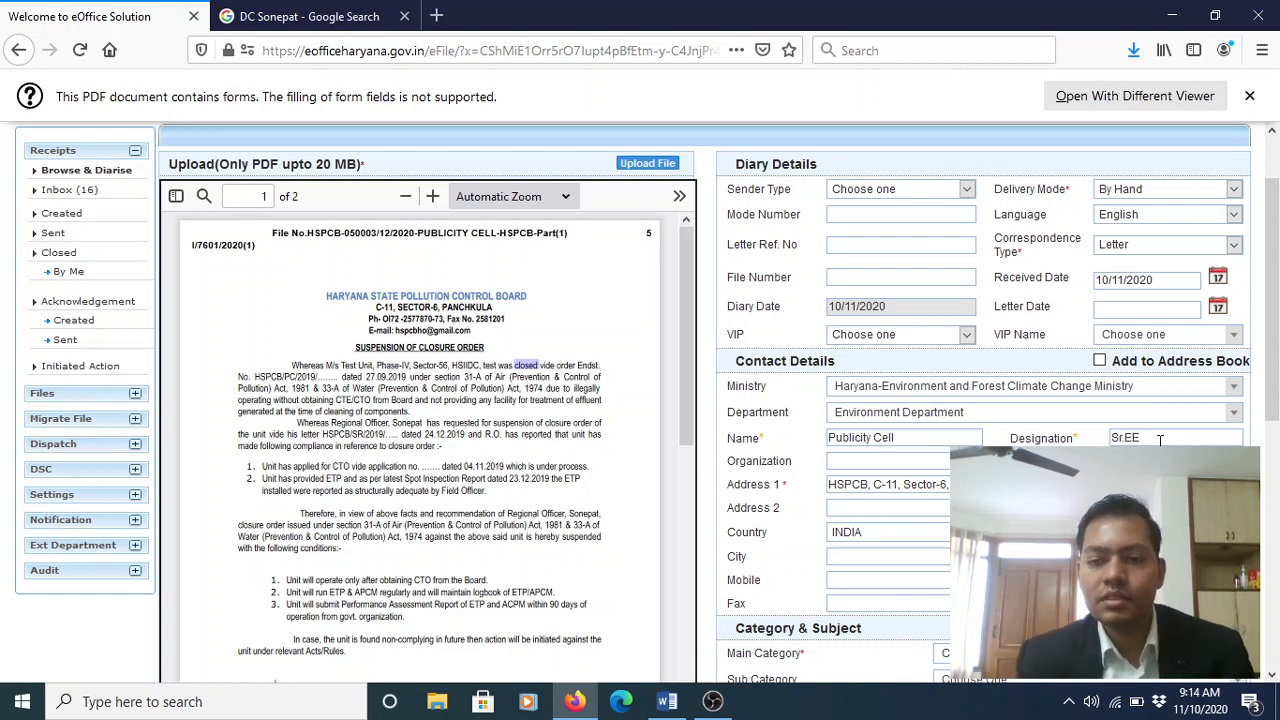
Enter the subject "Suspension of Closure order (Testing)" and the letter reference number I/7601/2020(1) for the receipt
left_click_drag(1277, 277, 1277, 373)
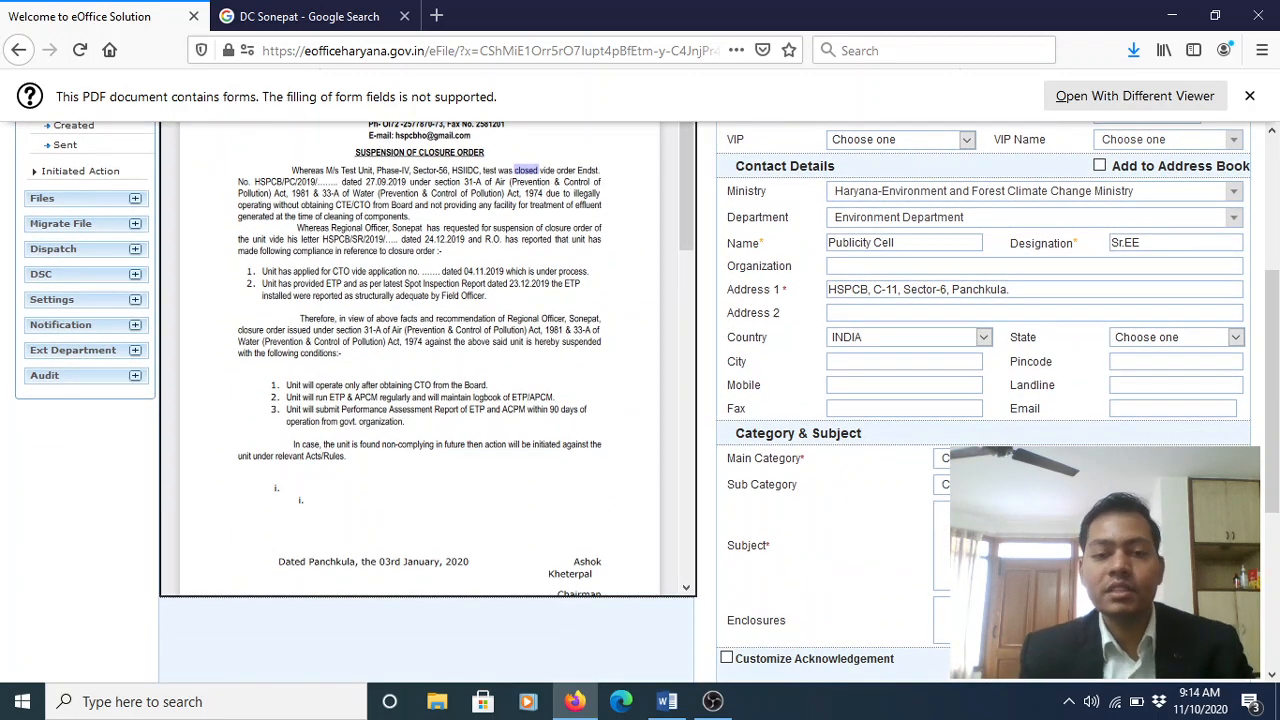
left_click(940, 512)
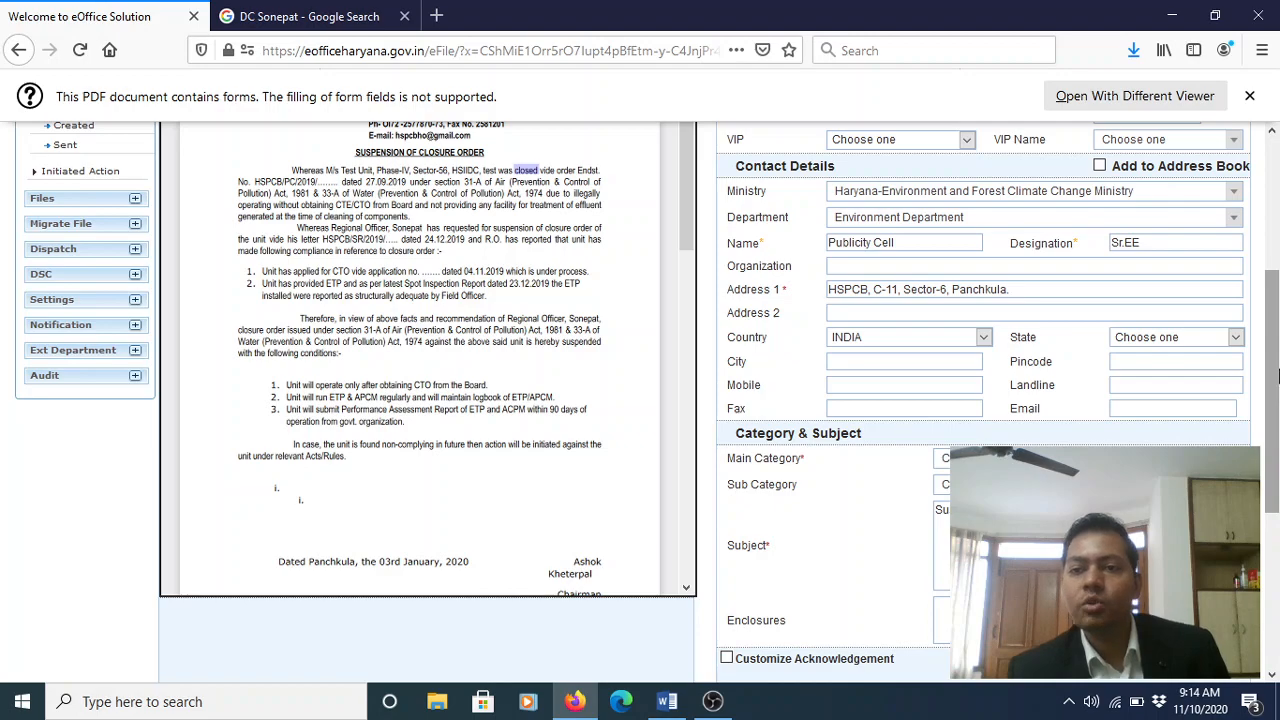
left_click_drag(1278, 360, 1277, 266)
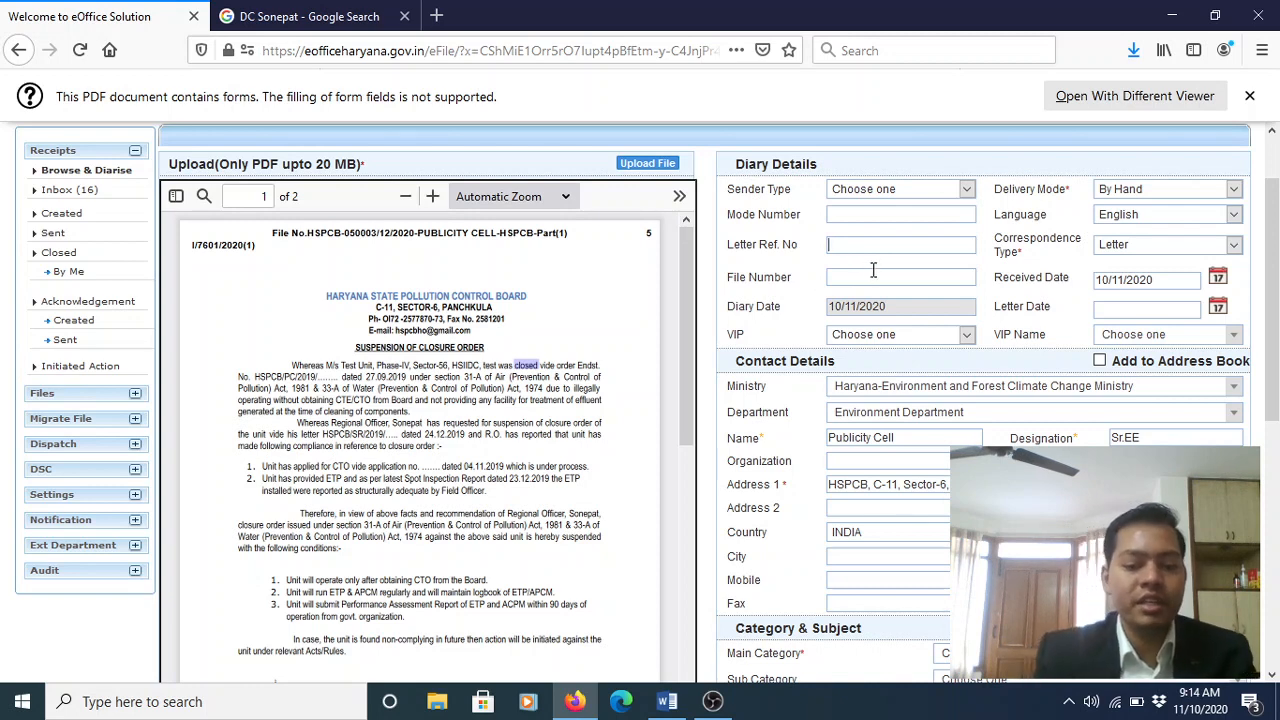
type("i")
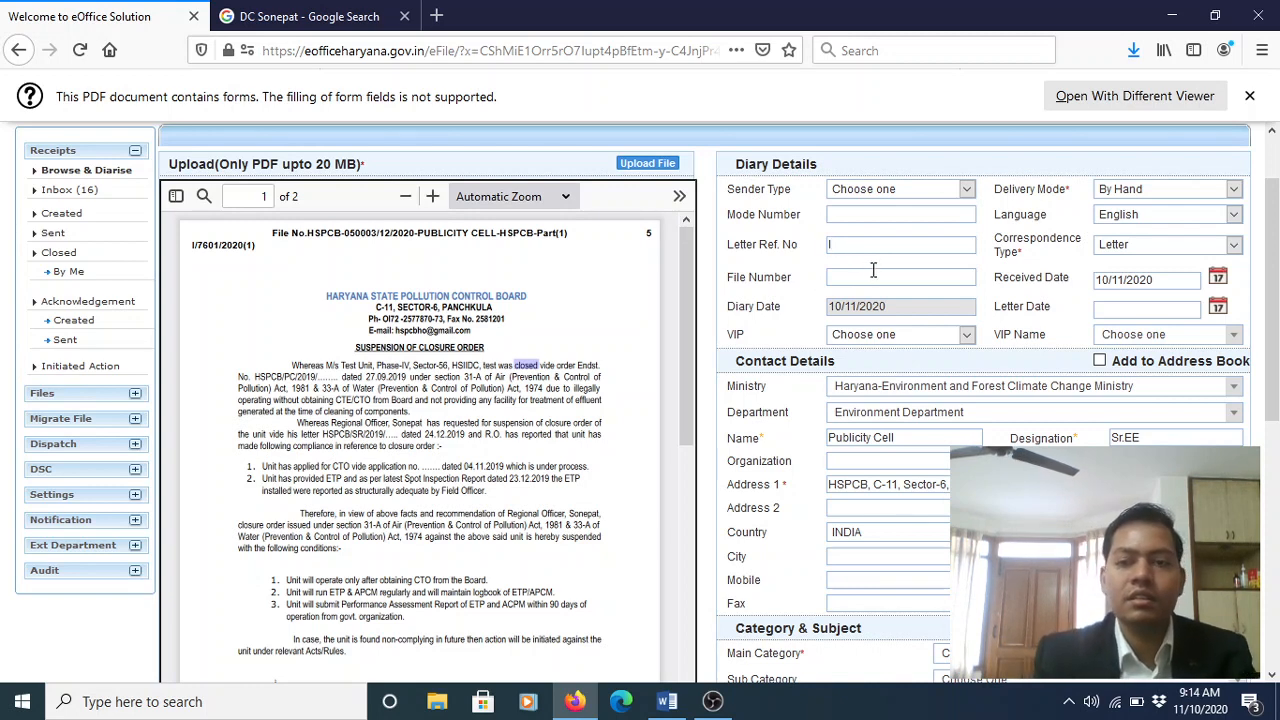
type("/7601")
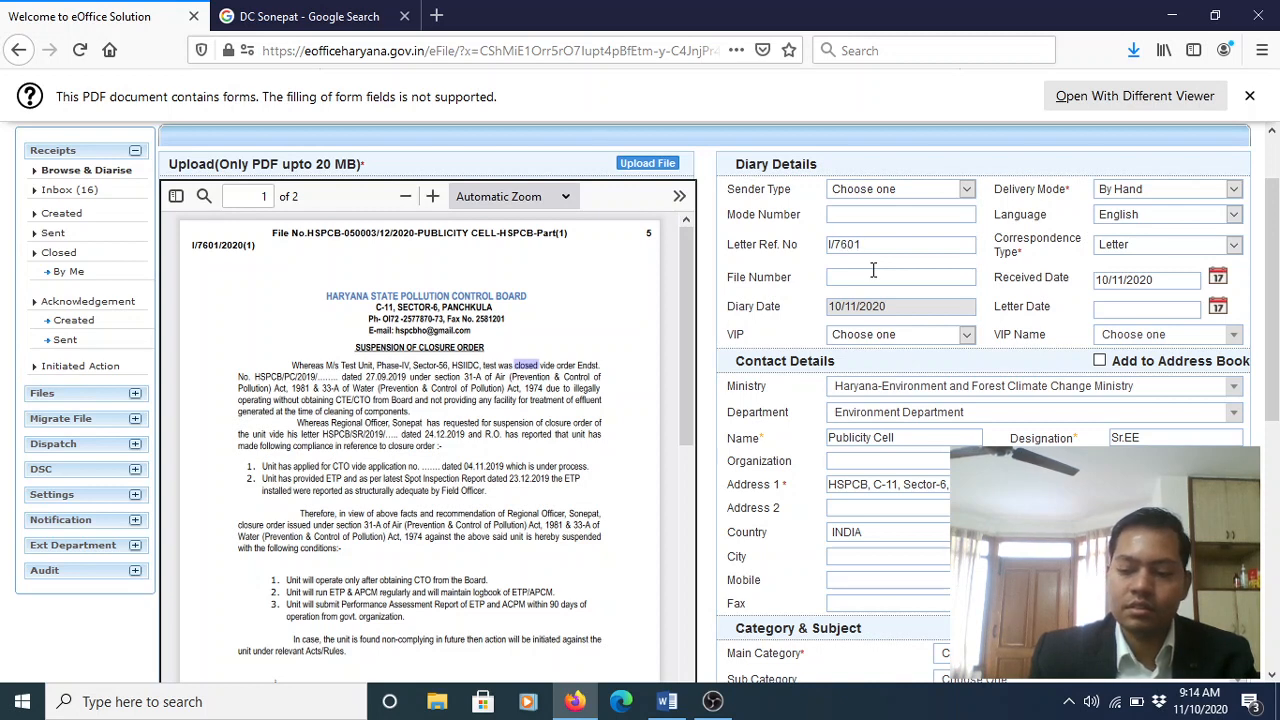
type("/2020")
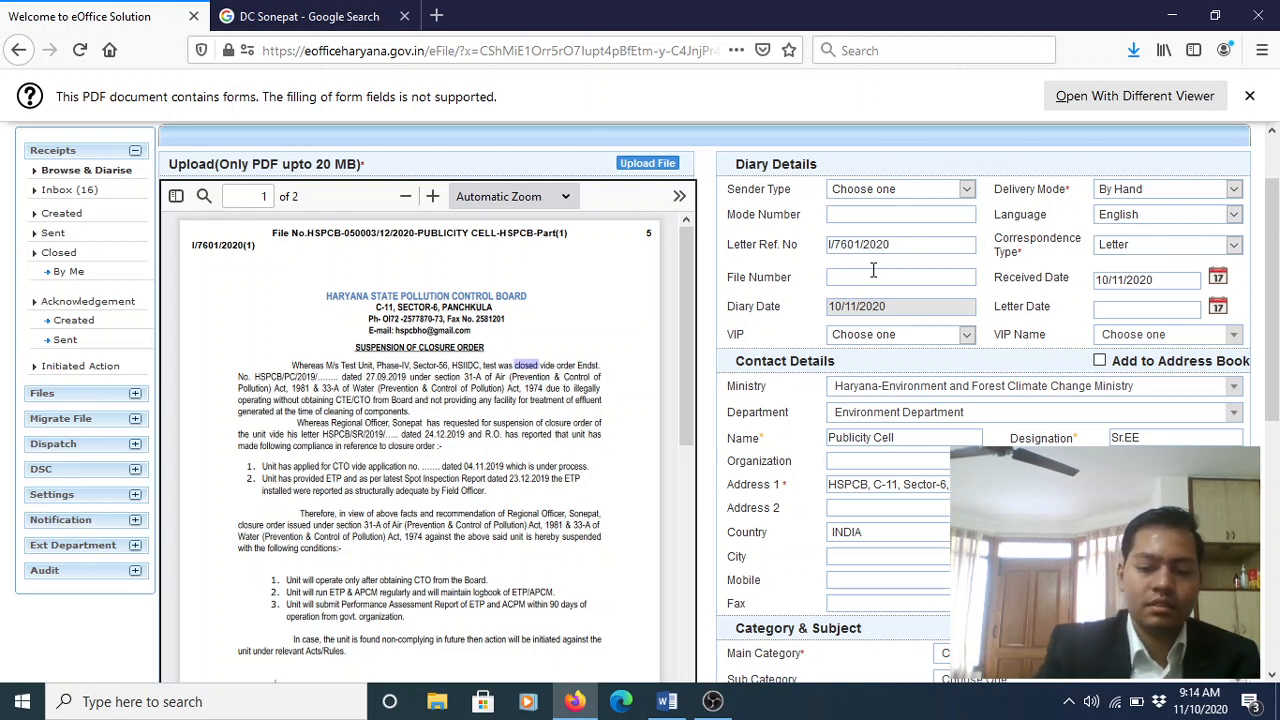
type("(1)")
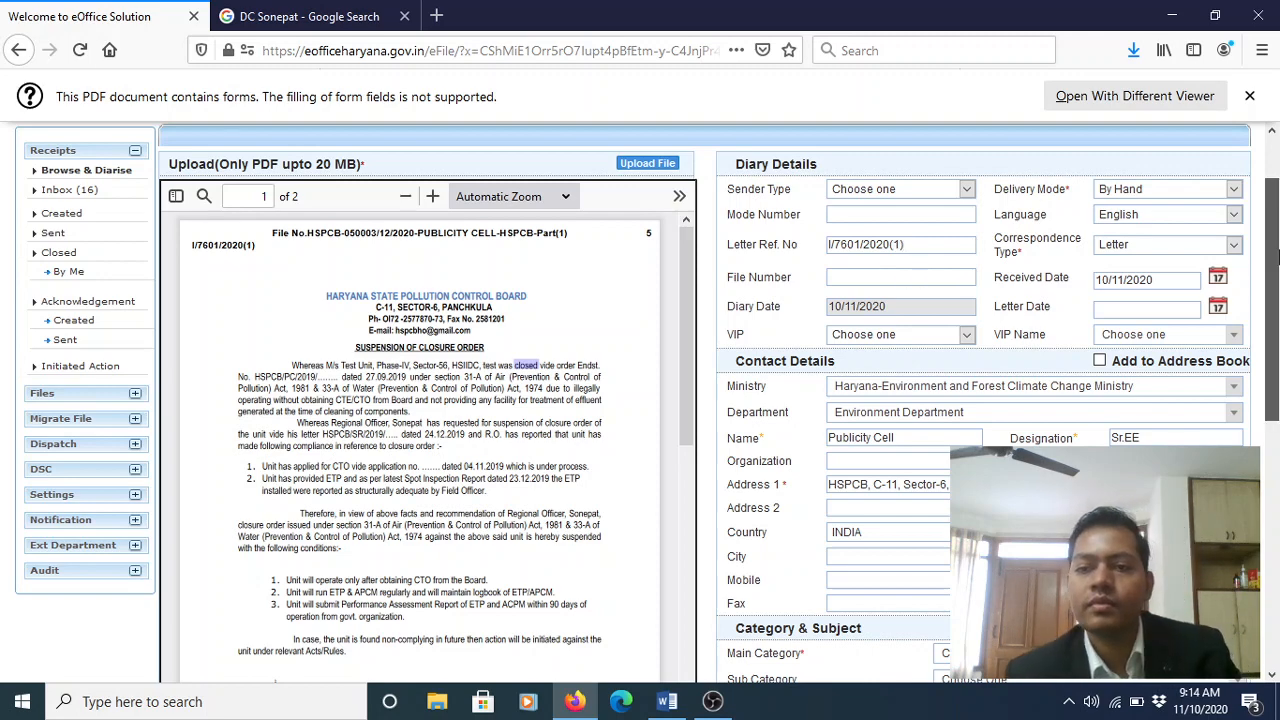
Check the issue date on the second page of the uploaded PDF and set the letter date to 10 November 2020
scroll(1276, 258, "down", 1)
scroll(1276, 258, "down", 2)
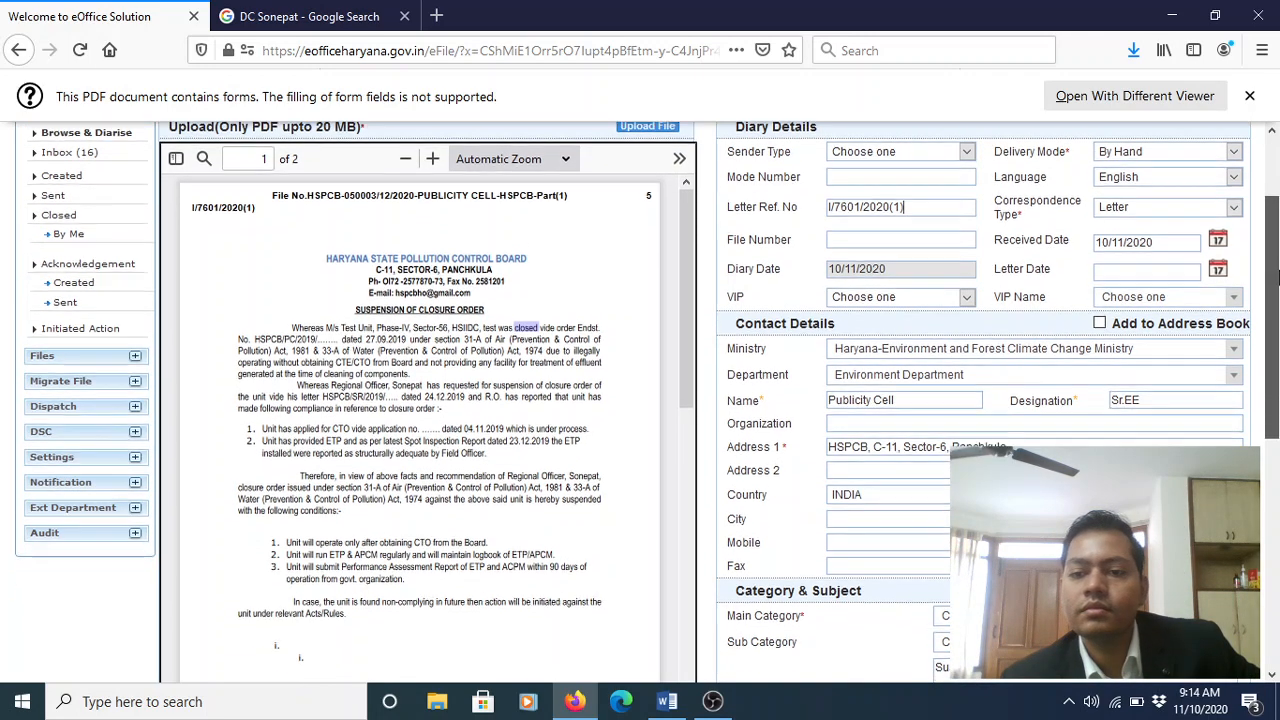
scroll(1276, 262, "up", 1)
scroll(1276, 262, "up", 2)
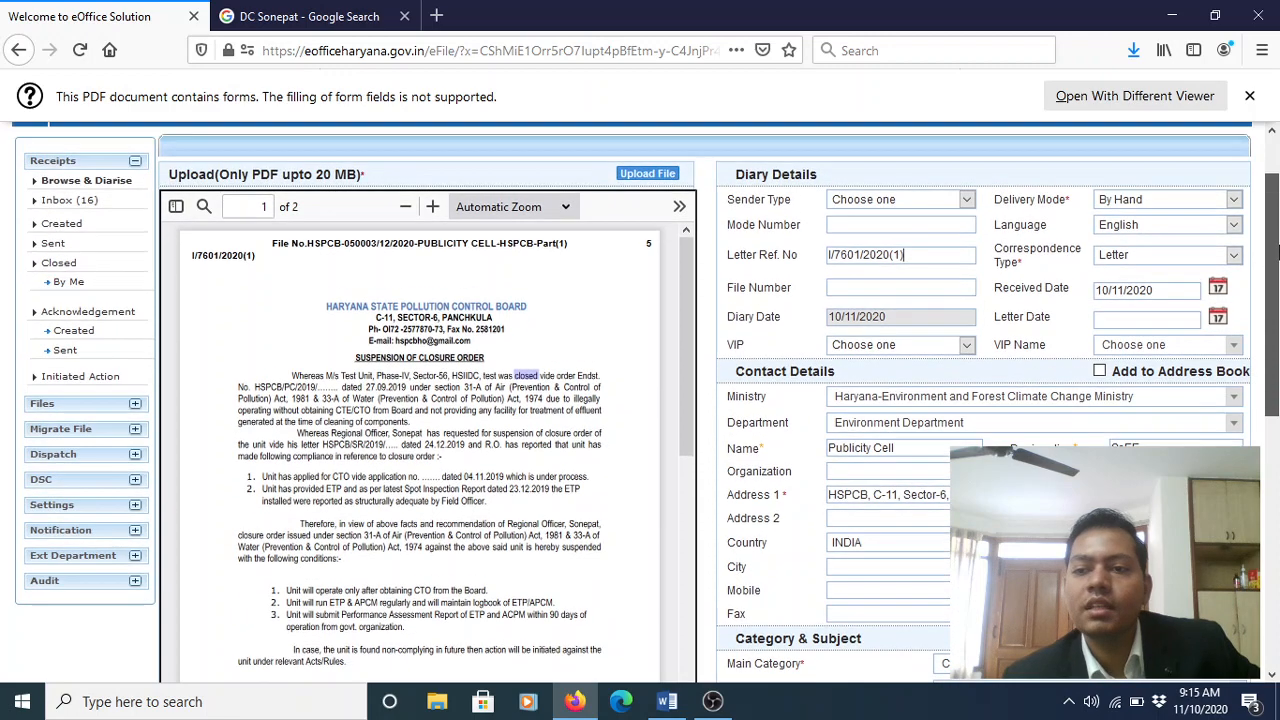
left_click_drag(690, 335, 701, 433)
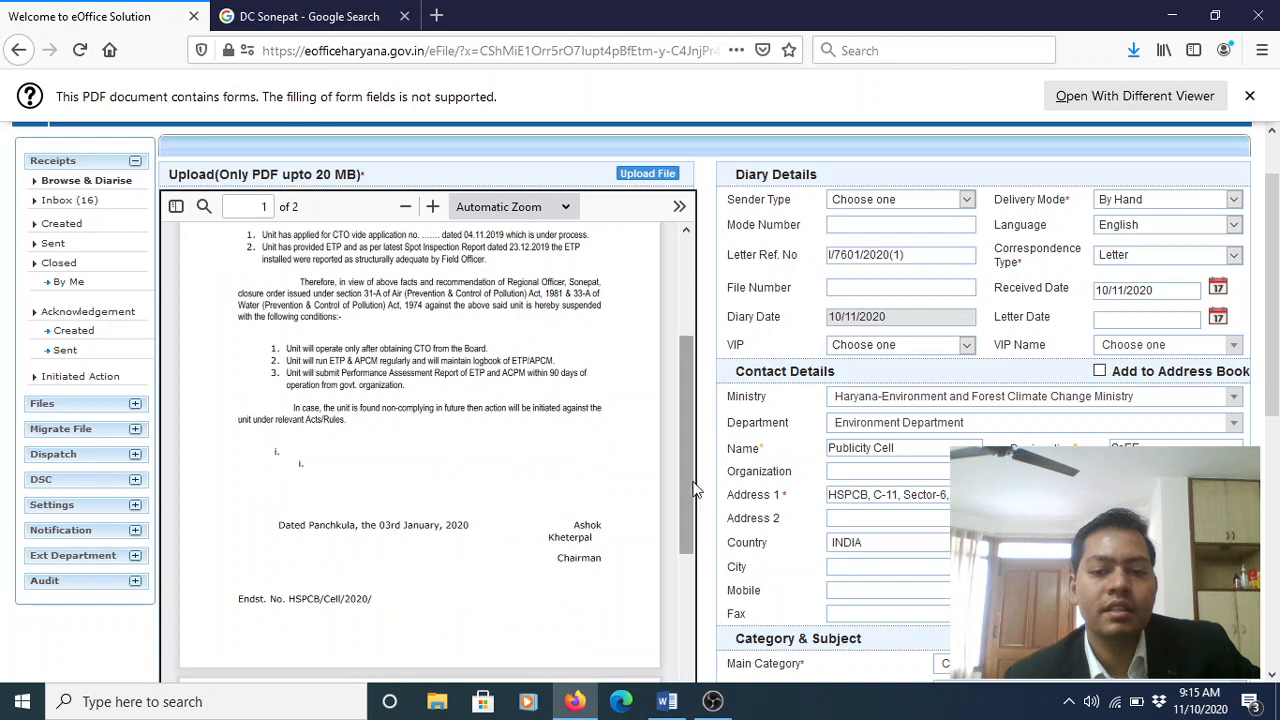
scroll(684, 540, "down", 3)
scroll(686, 547, "down", 2)
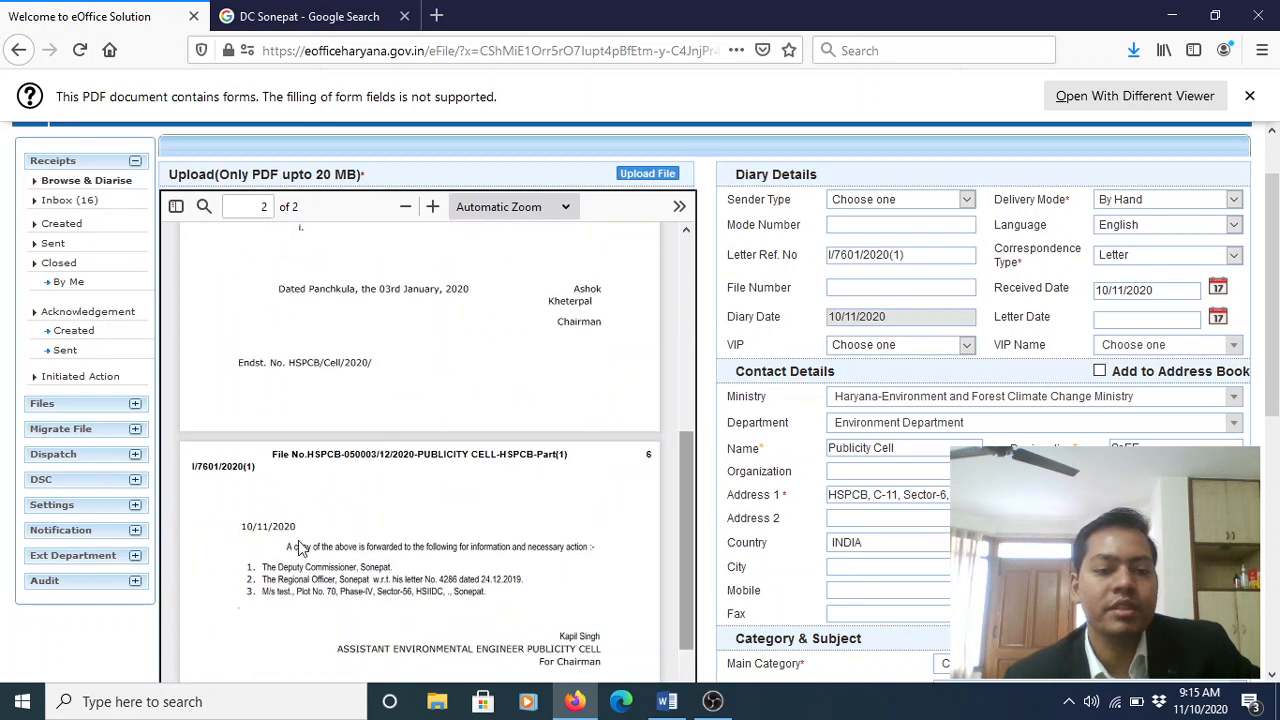
left_click(1218, 320)
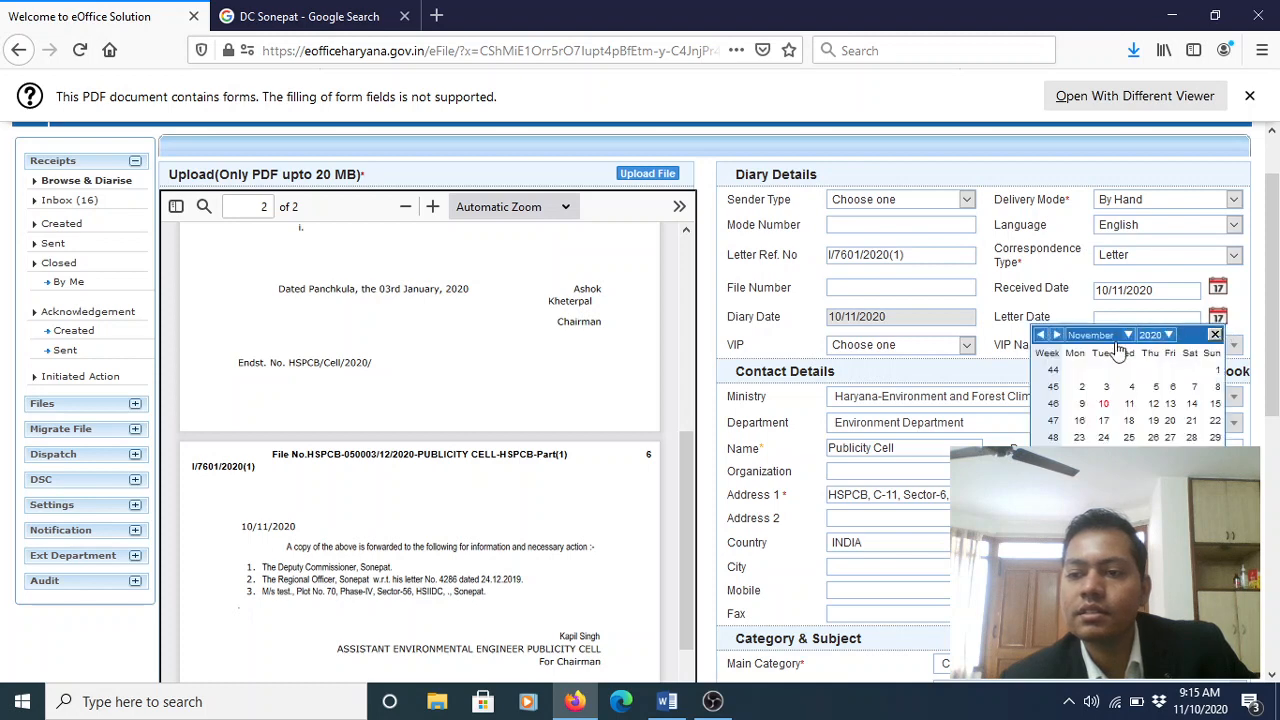
left_click(1106, 403)
Set the receipt's main category to General and generate the receipt
scroll(1030, 418, "down", 4)
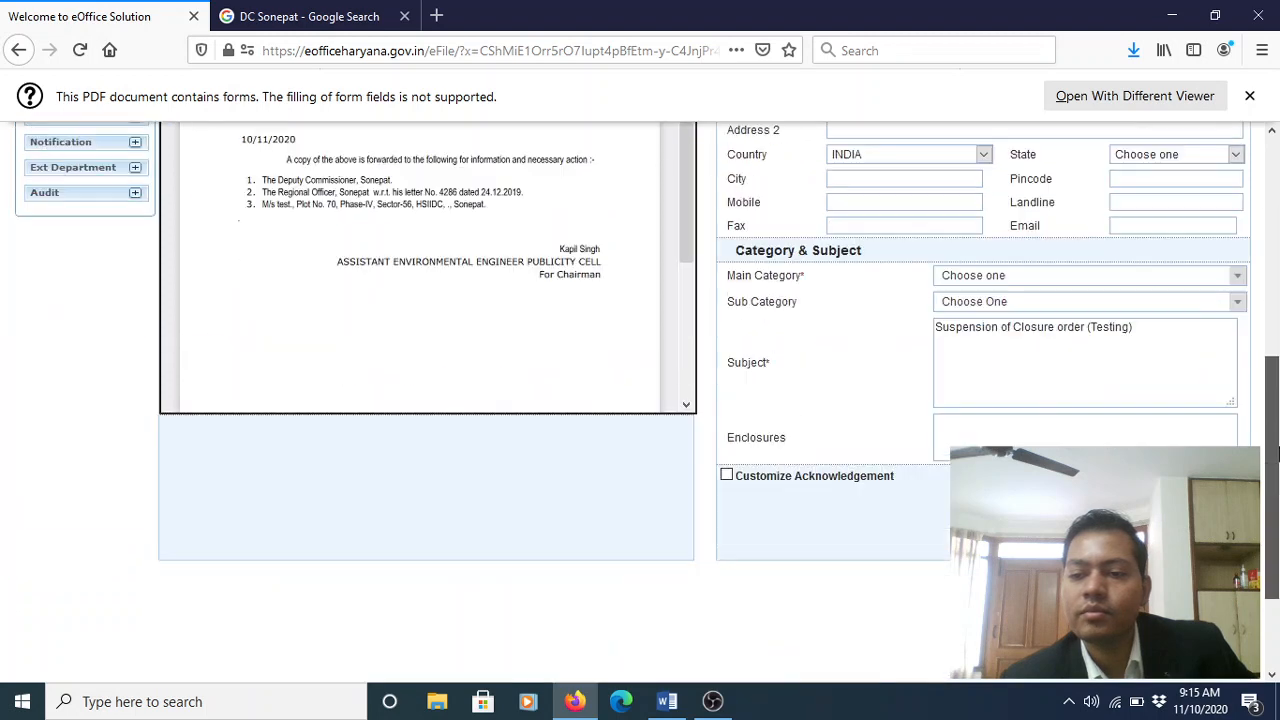
key("Return")
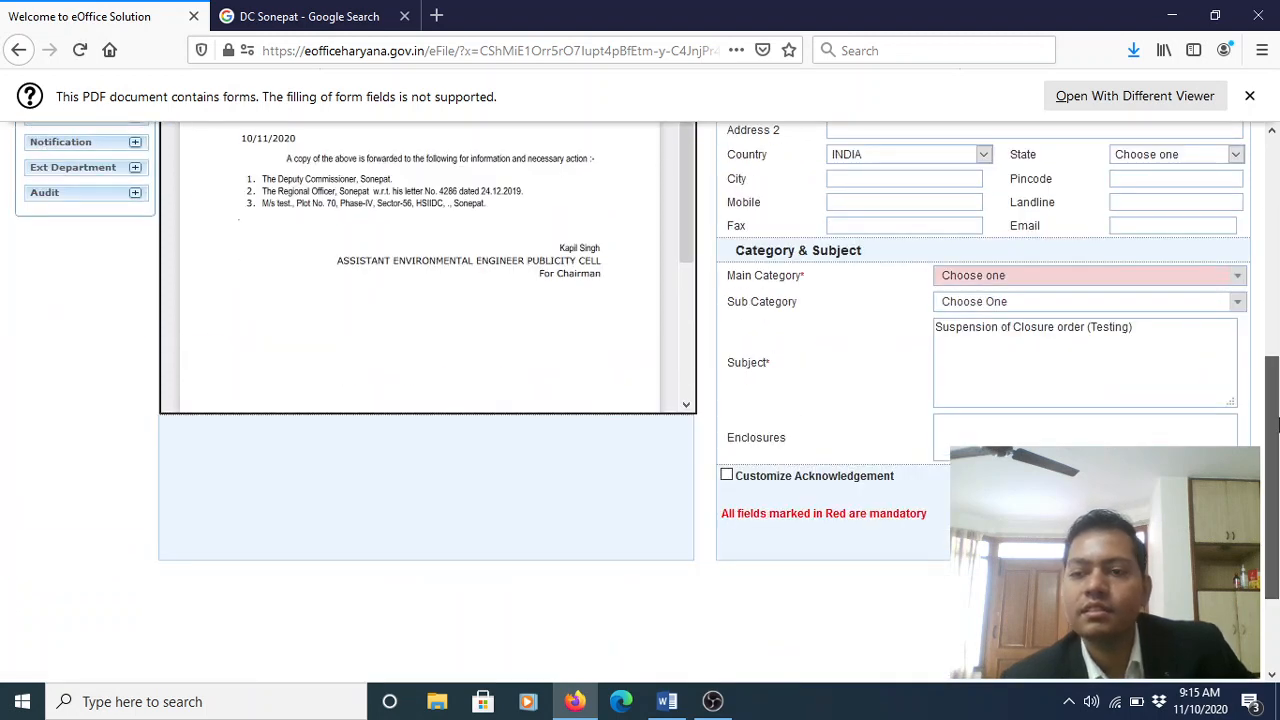
scroll(1014, 325, "up", 1)
left_click(1014, 310)
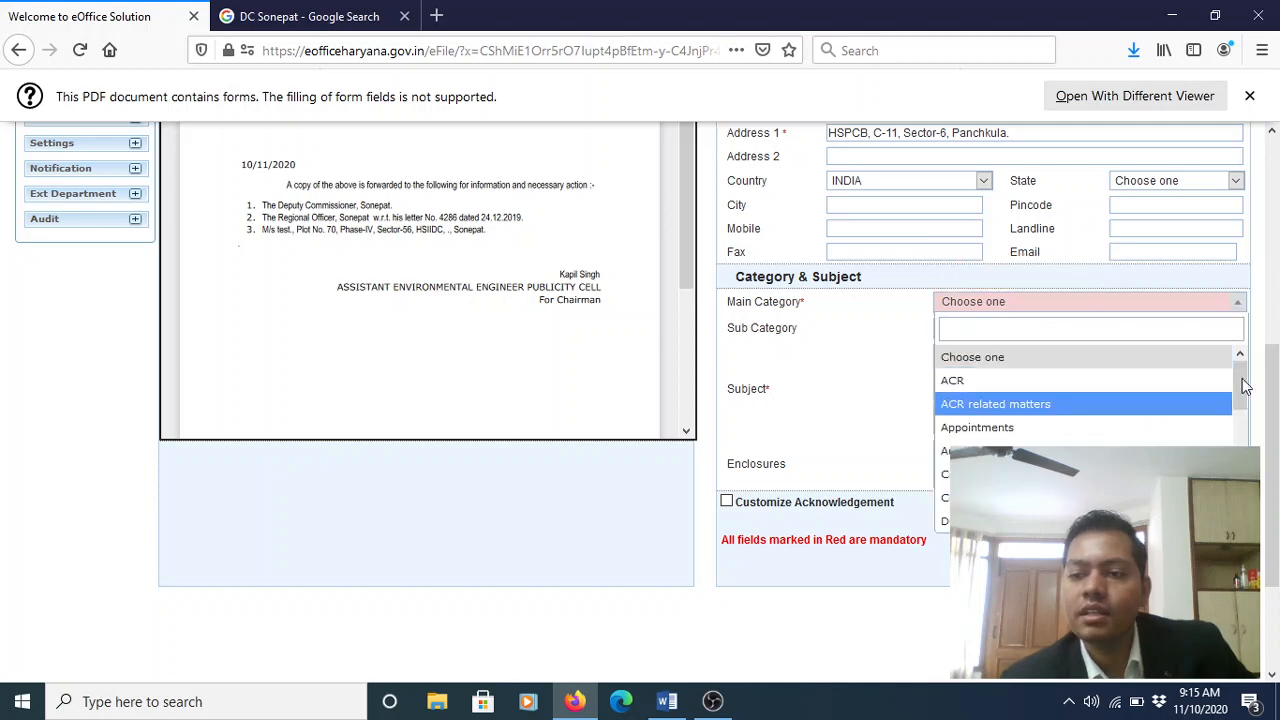
scroll(1245, 387, "down", 3)
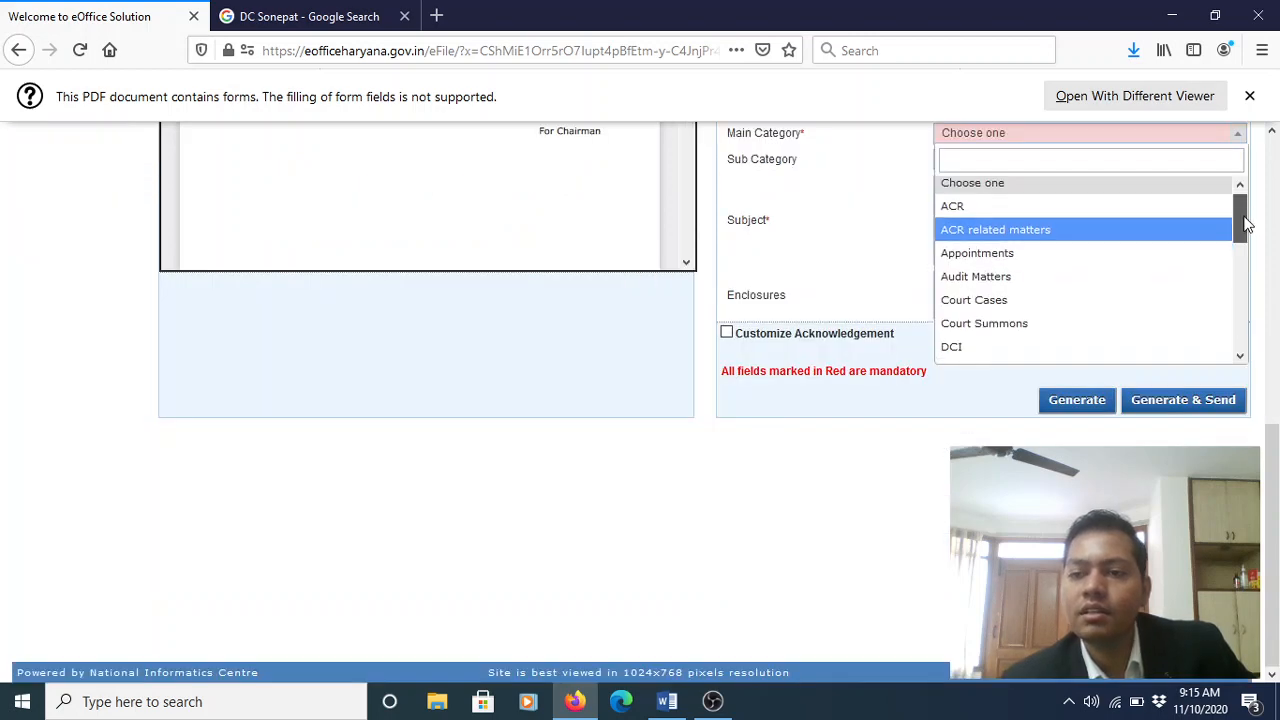
left_click_drag(1245, 222, 1237, 257)
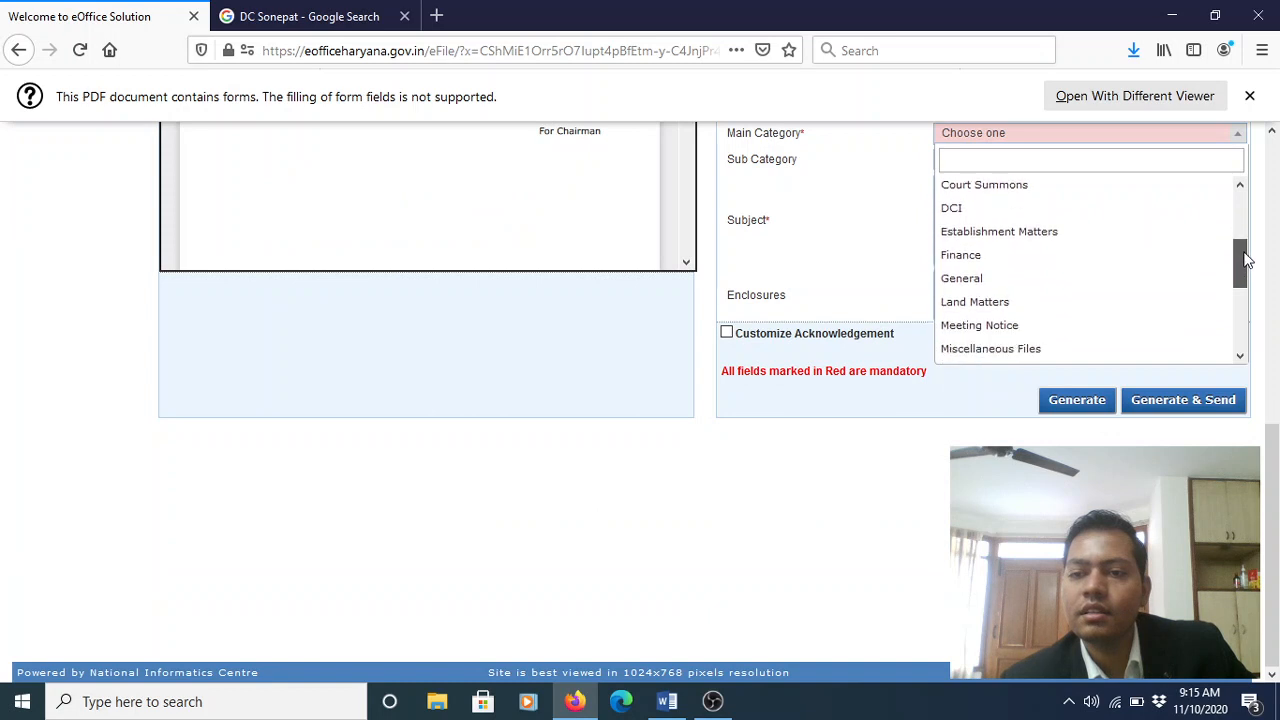
left_click(1012, 277)
left_click(1082, 401)
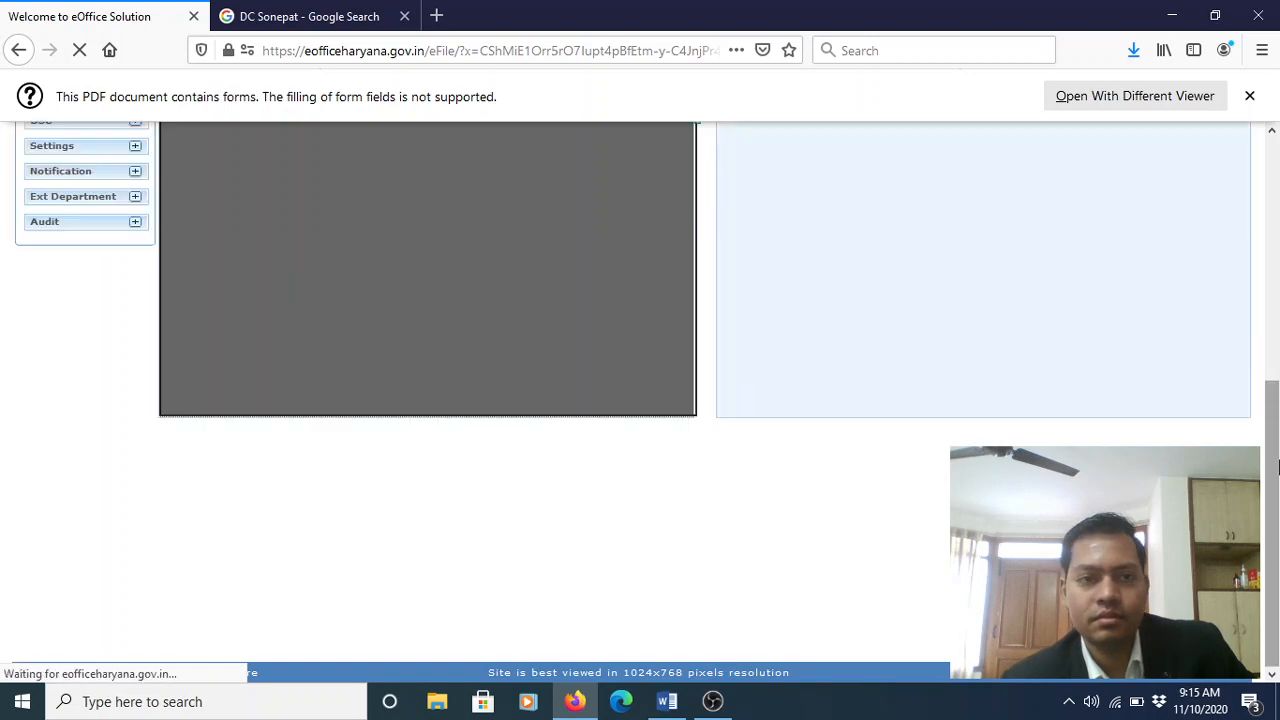
left_click_drag(1276, 410, 1276, 234)
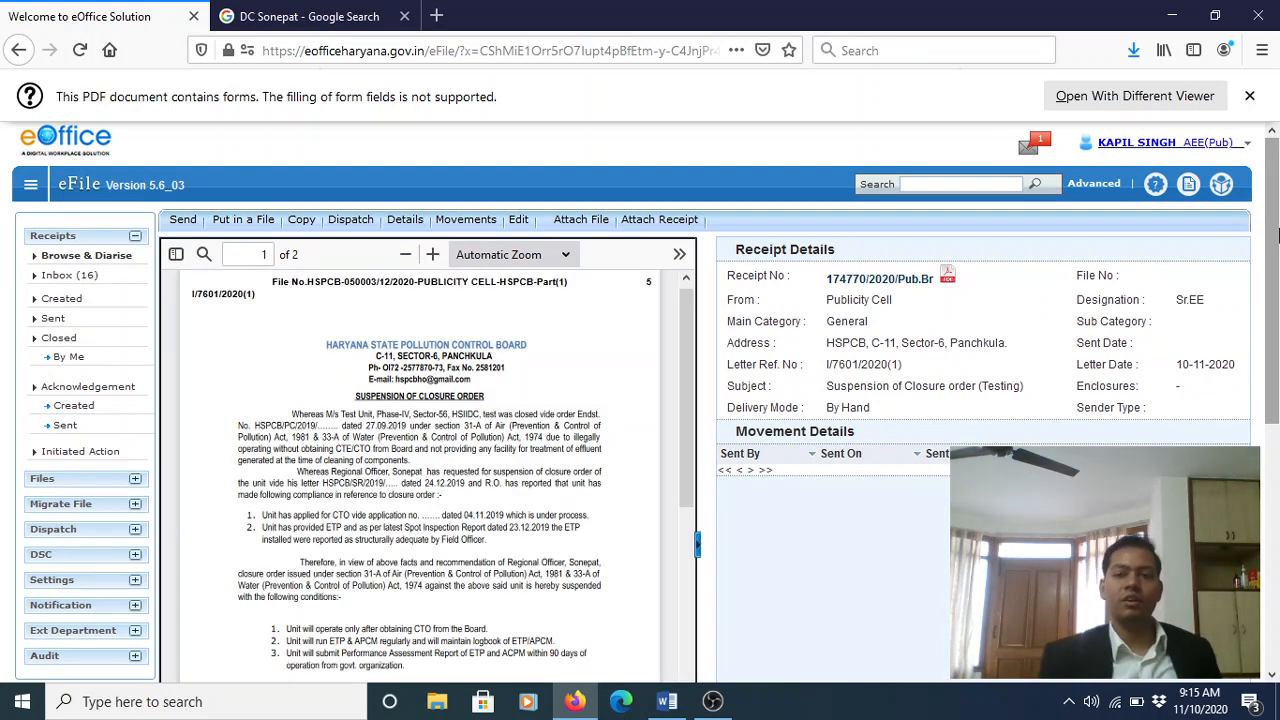
double_click(830, 344)
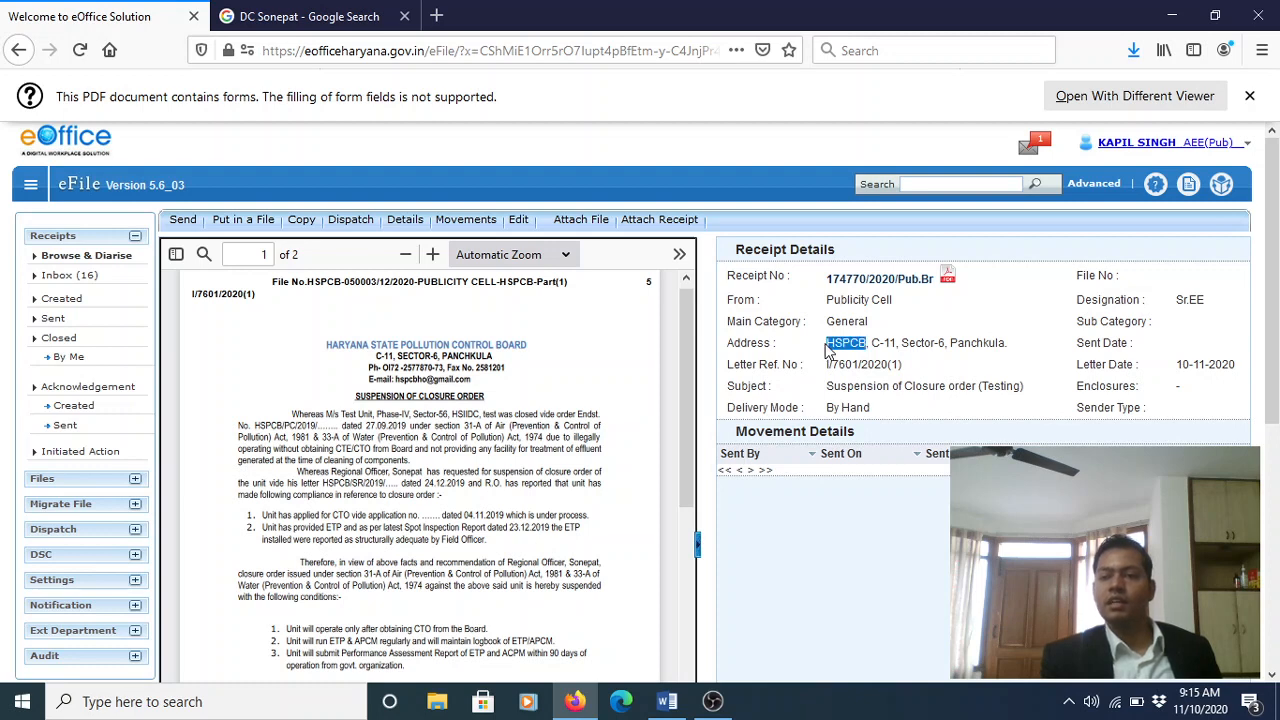
left_click(830, 348)
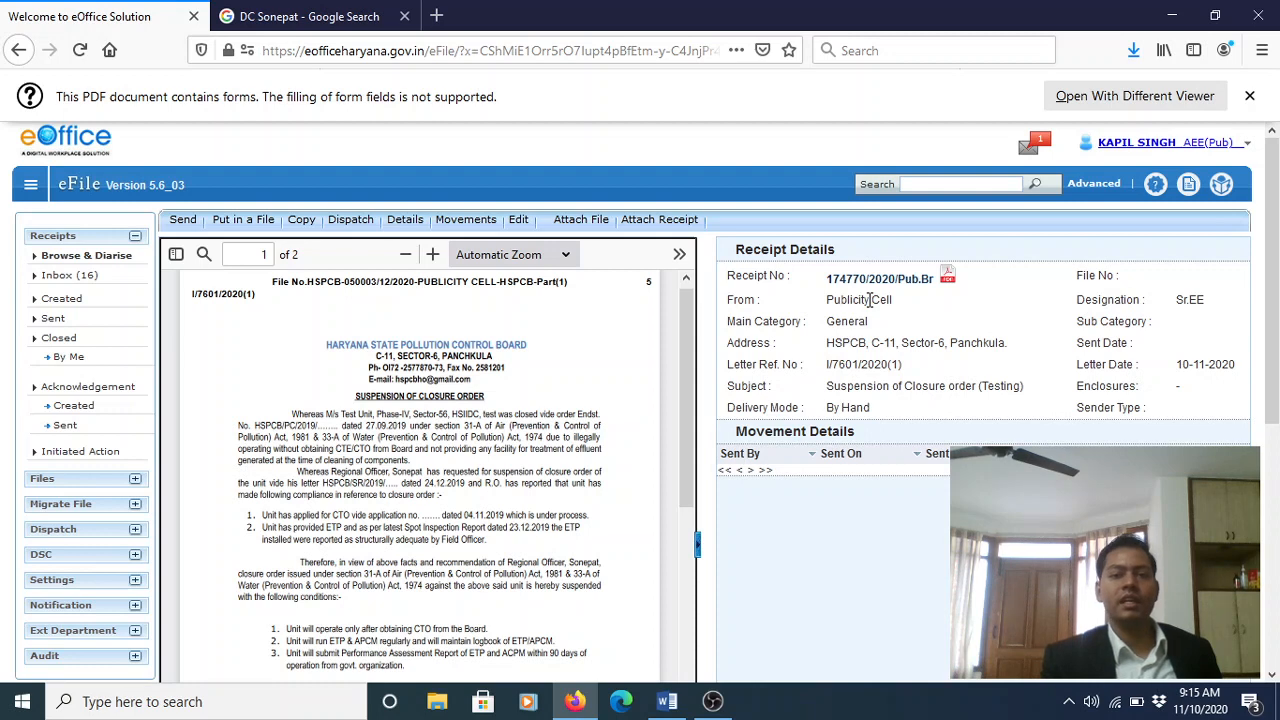
Open the send form for the new receipt and address it to the RO (SNP) of Region Sonipat
left_click(182, 222)
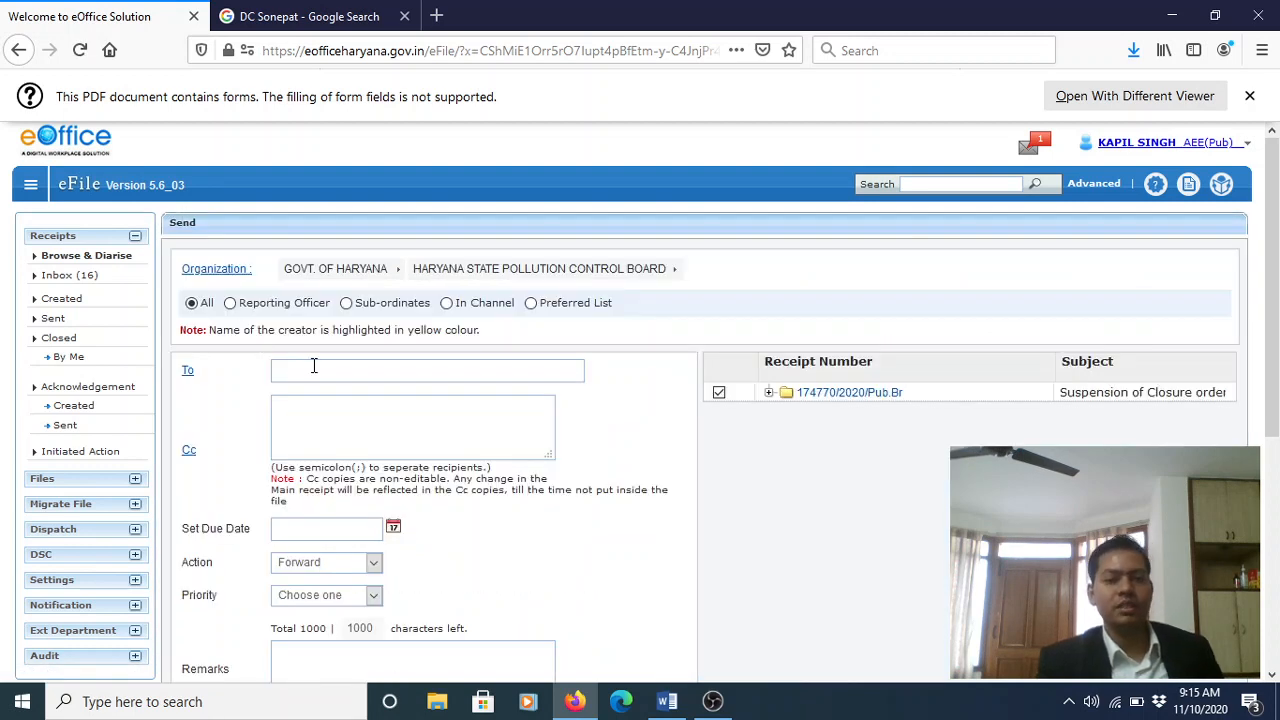
left_click(314, 367)
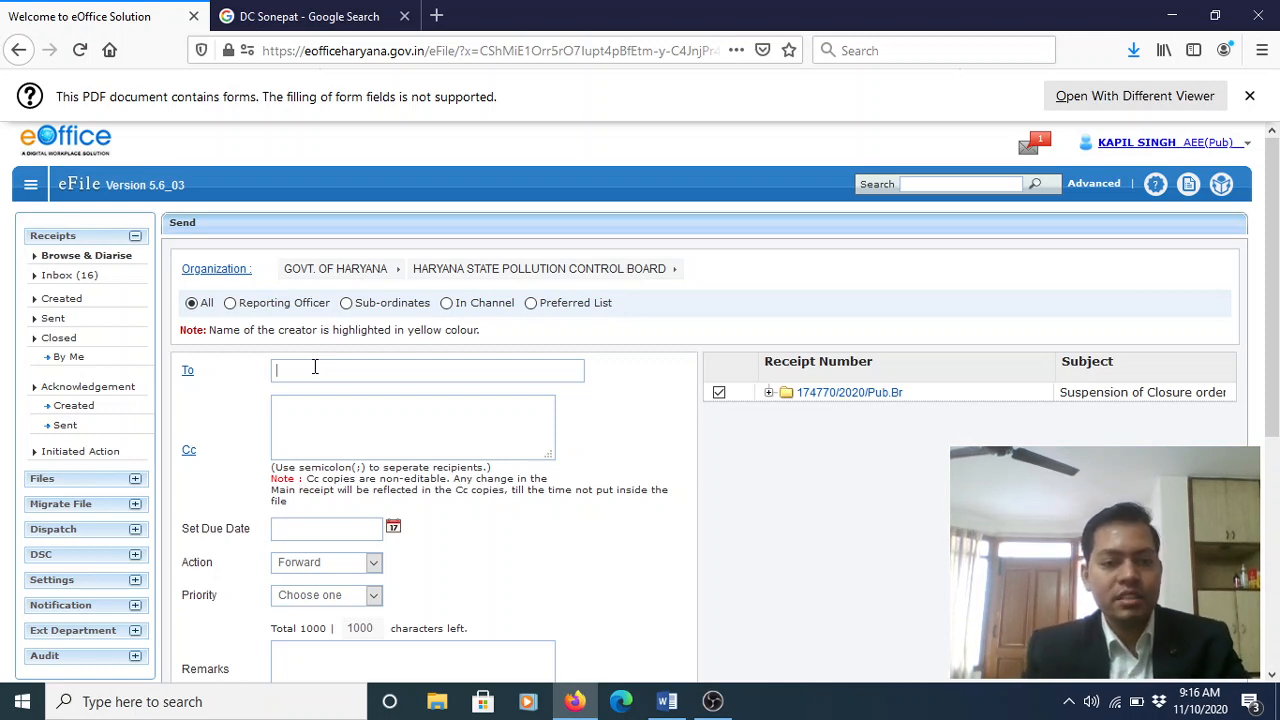
type("RO sonepat")
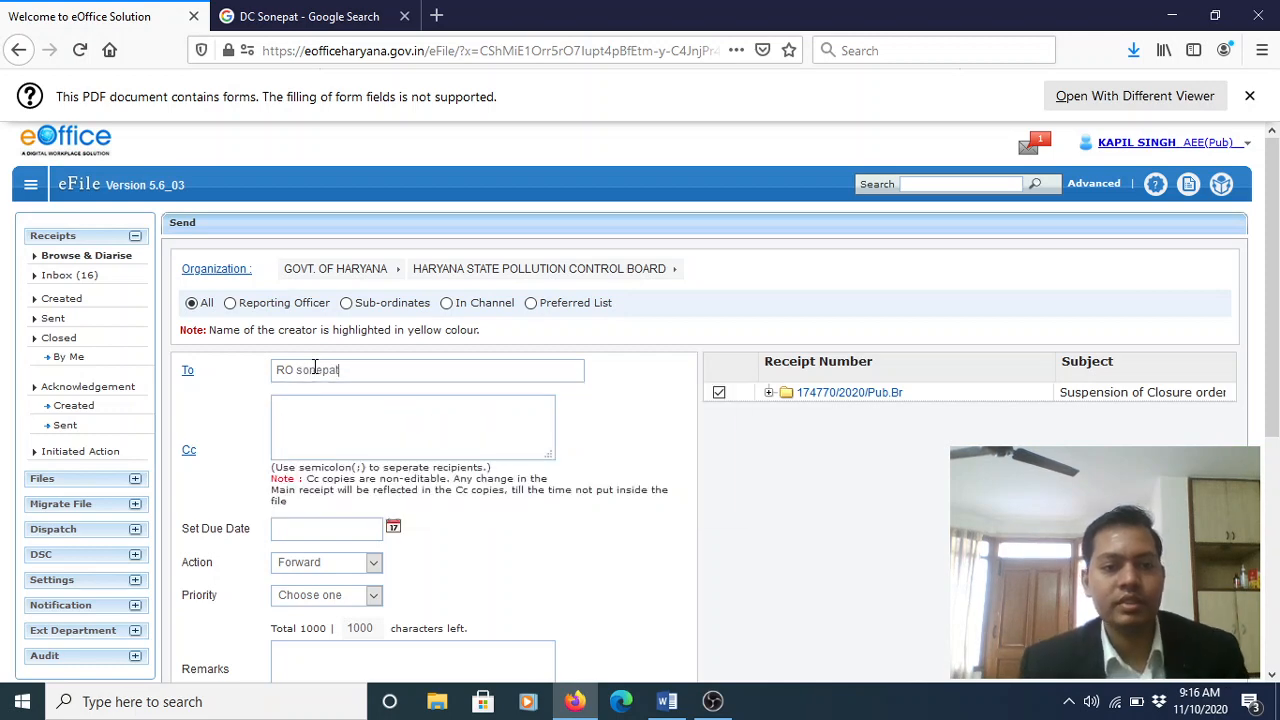
key("BackSpace")
key("BackSpace")
key("BackSpace")
key("BackSpace")
key("BackSpace")
key("BackSpace")
key("BackSpace")
key("BackSpace")
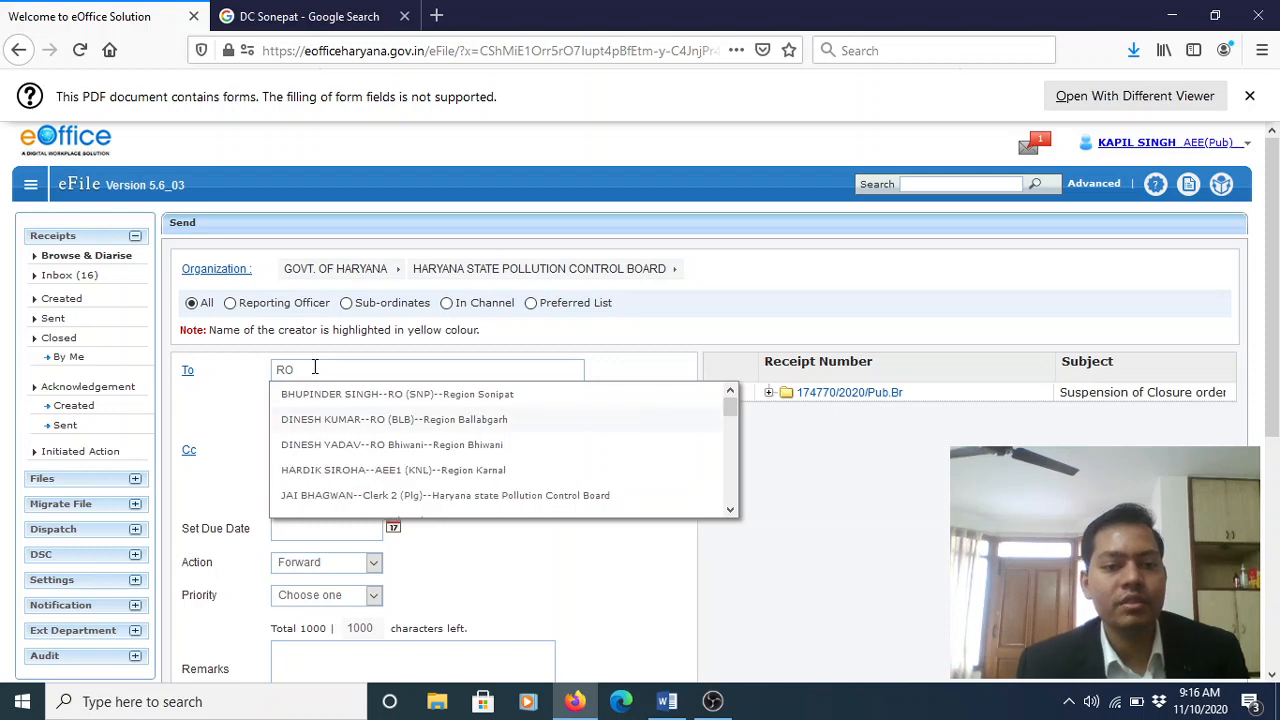
left_click(408, 395)
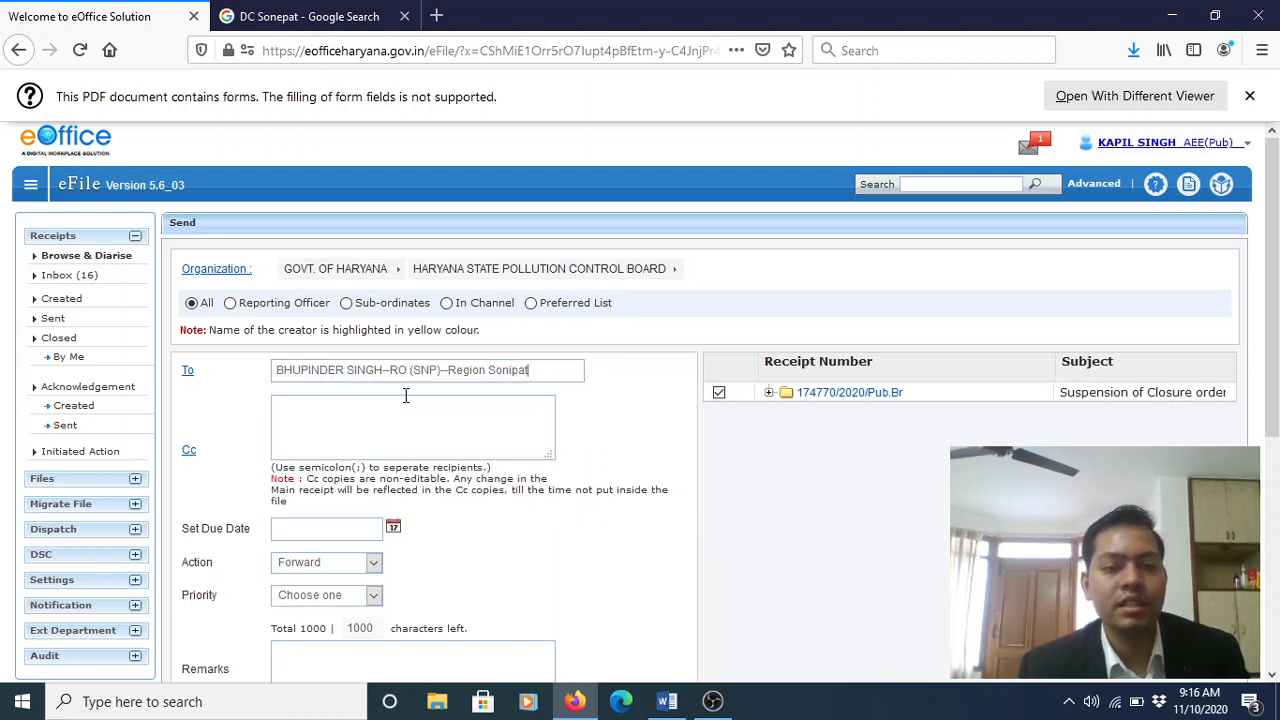
Send the receipt to the selected regional officer with the Forward action
double_click(650, 508)
scroll(650, 508, "down", 2)
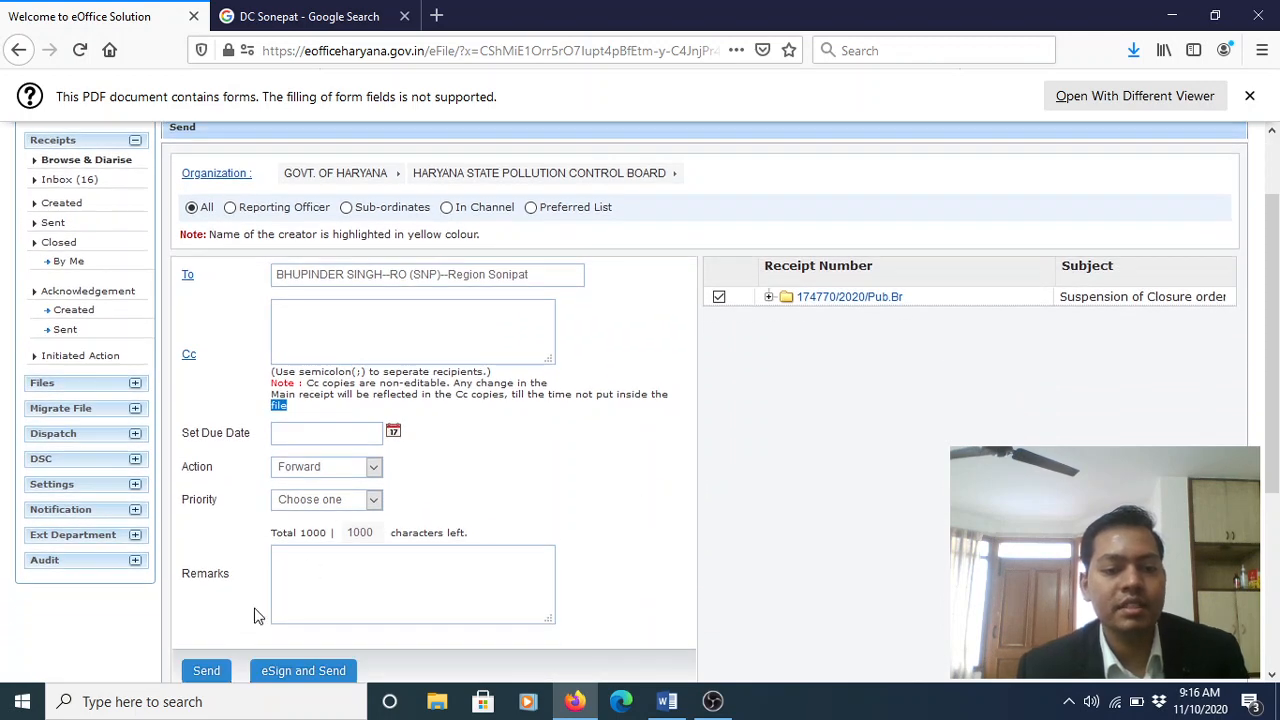
left_click(205, 672)
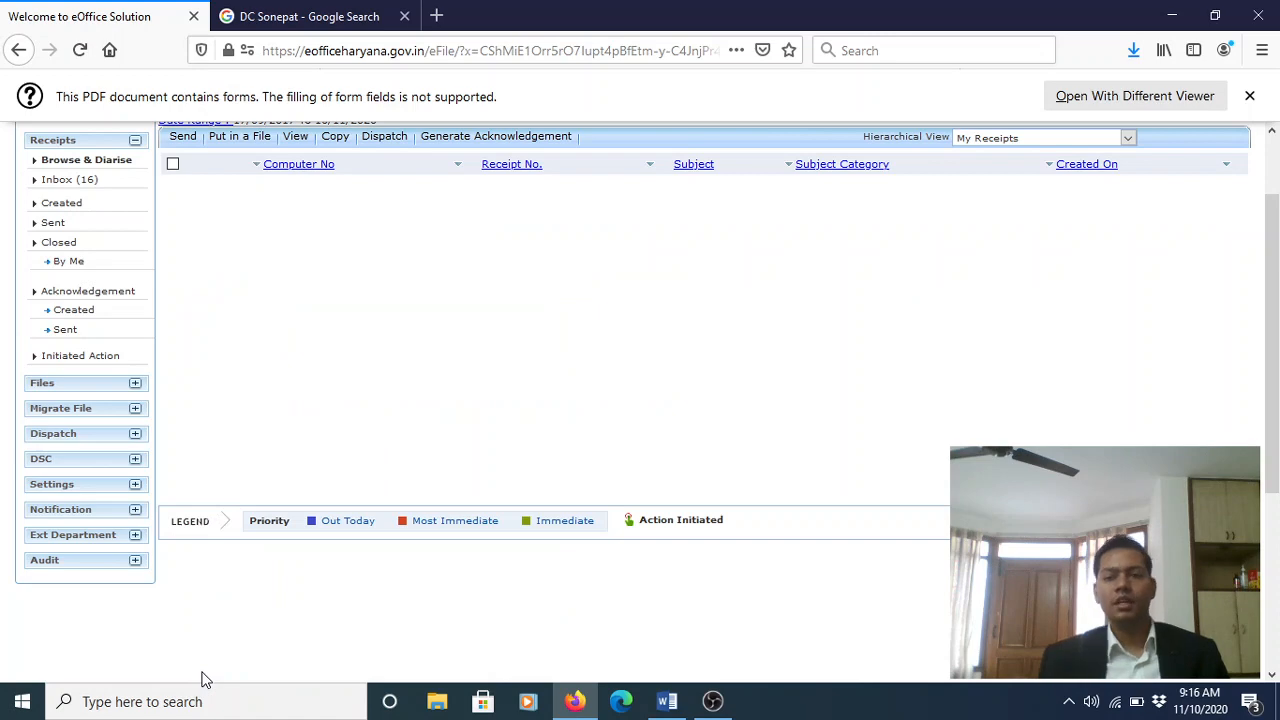
scroll(200, 677, "up", 2)
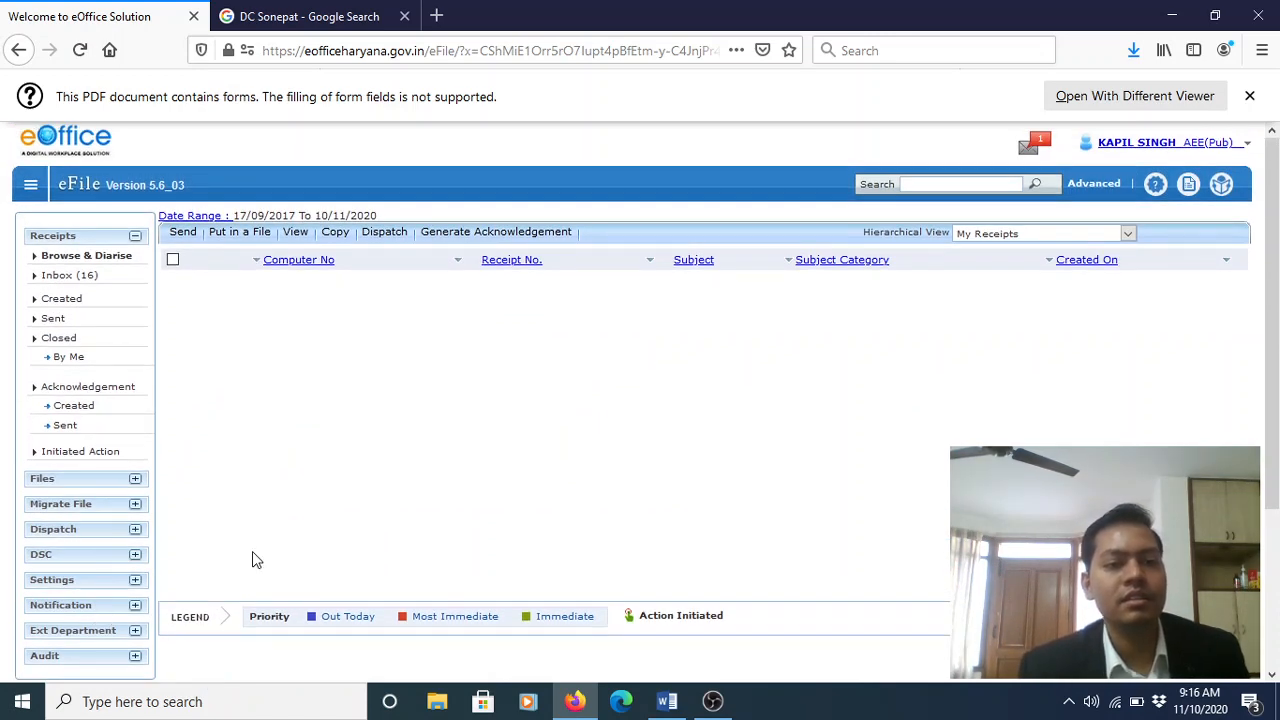
Pull back the Suspension of Closure order (Testing) receipt from the sent receipts, giving "Testing purpose." as the reason
left_click(52, 320)
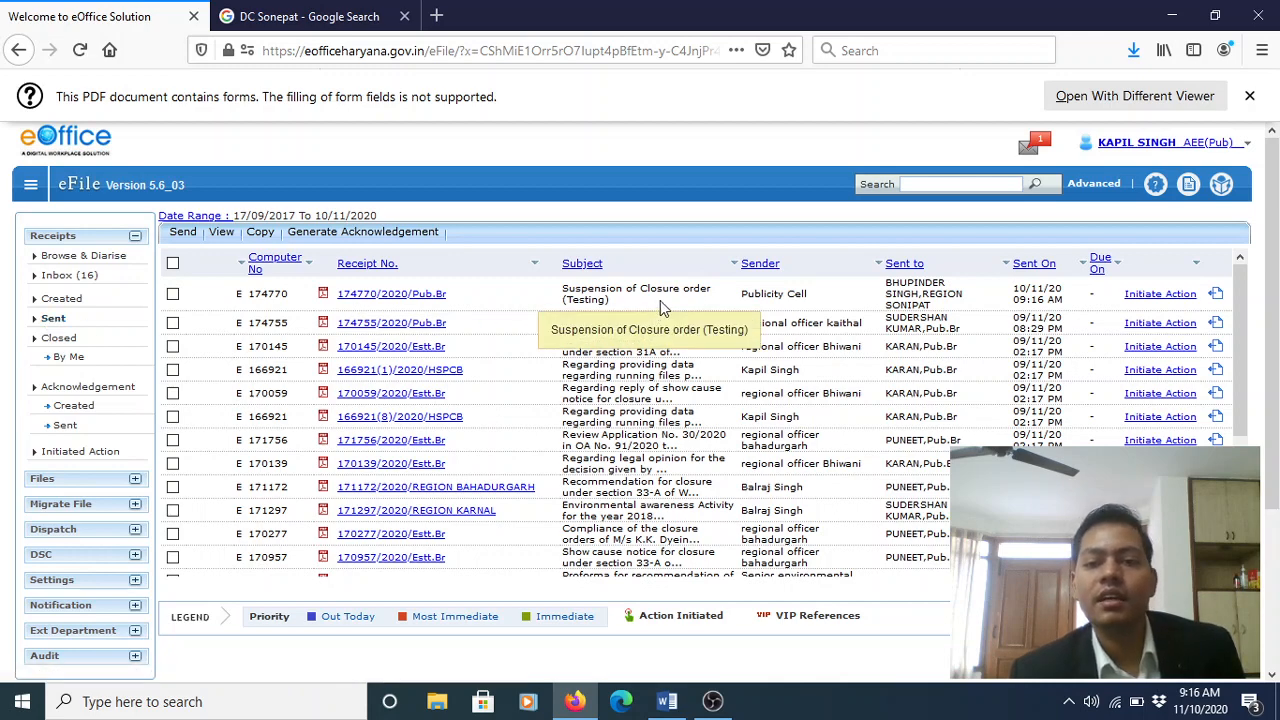
left_click(1216, 296)
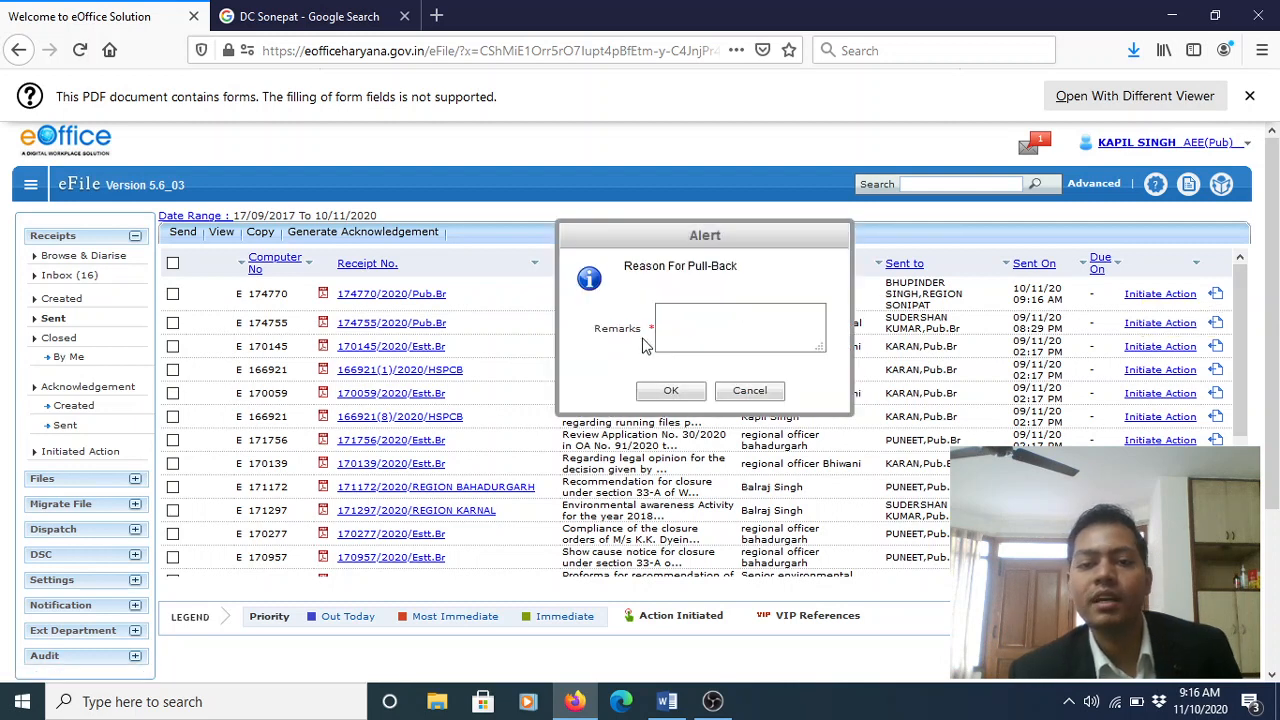
left_click(687, 332)
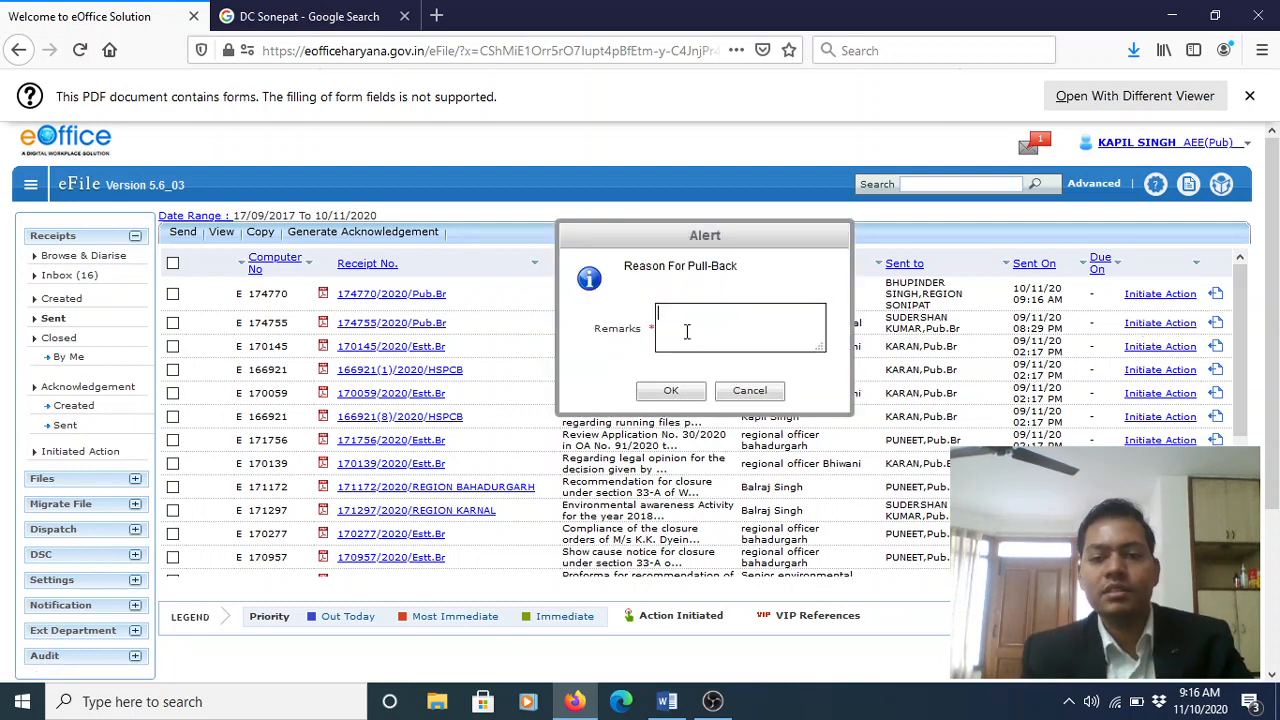
type("Wrongly sent")
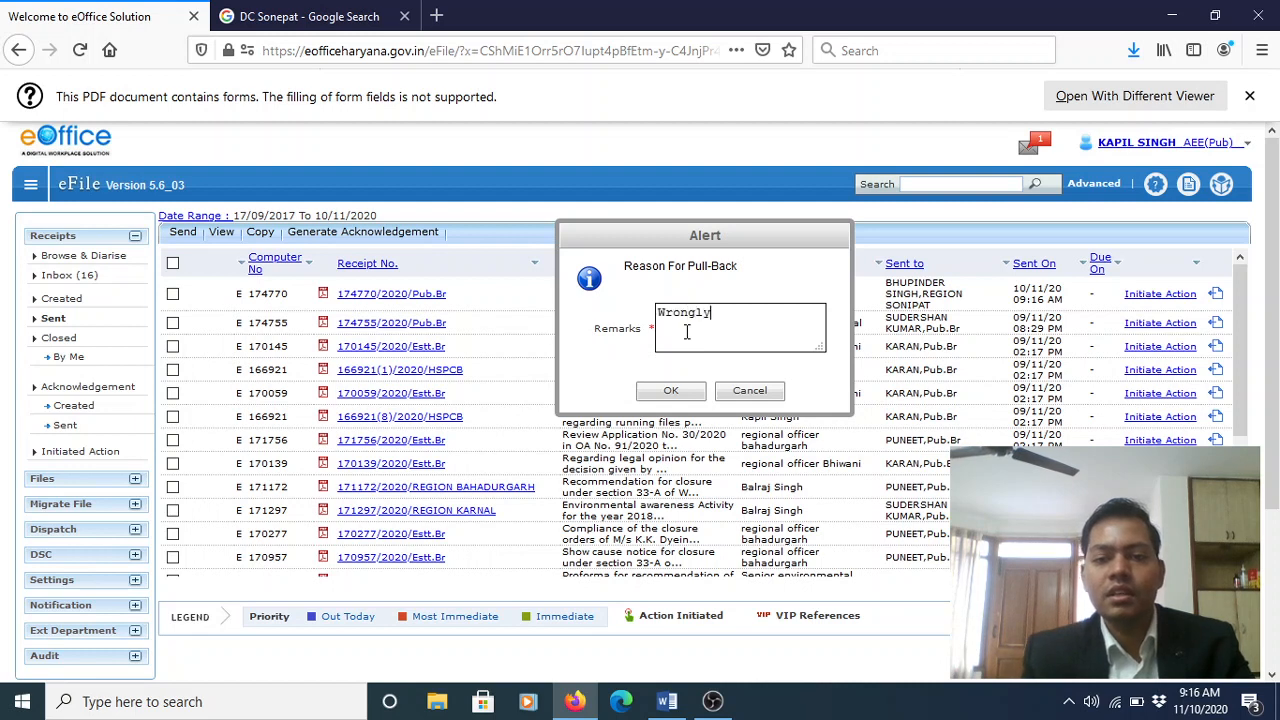
key("BackSpace")
key("BackSpace")
key("BackSpace")
key("BackSpace")
key("BackSpace")
key("BackSpace")
key("BackSpace")
key("BackSpace")
key("BackSpace")
key("BackSpace")
key("BackSpace")
key("BackSpace")
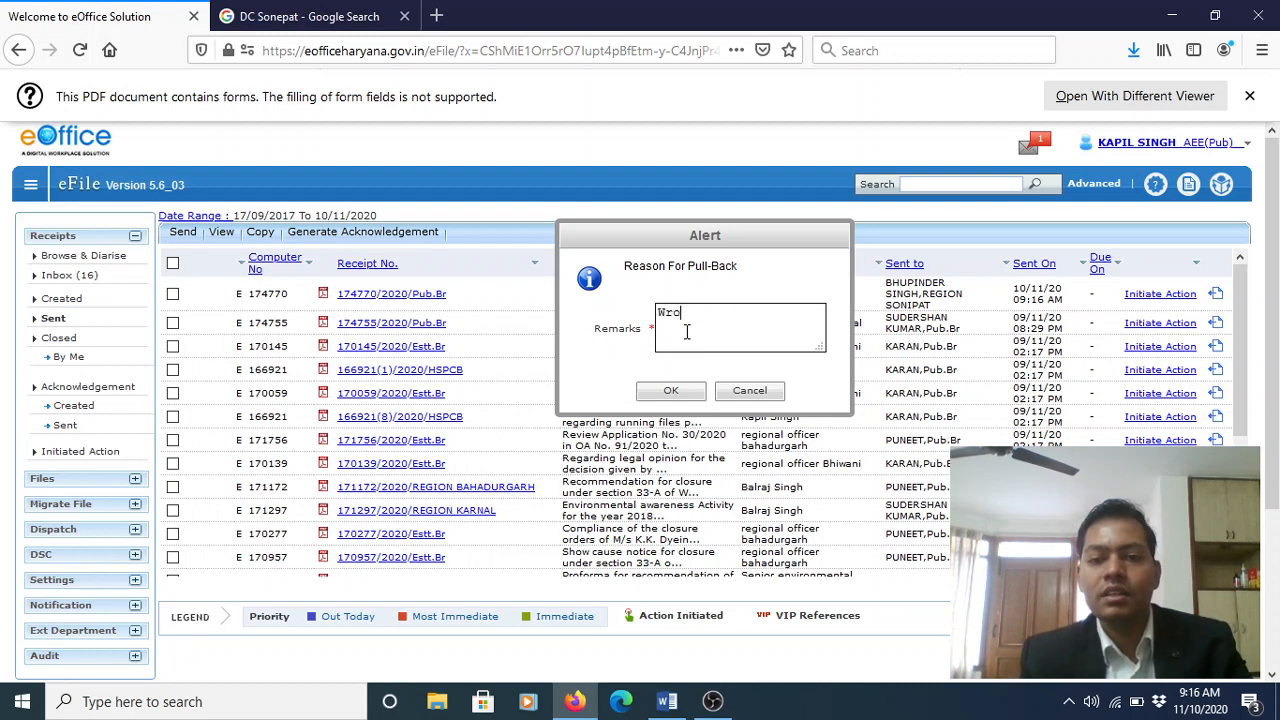
type("Testing purpose.")
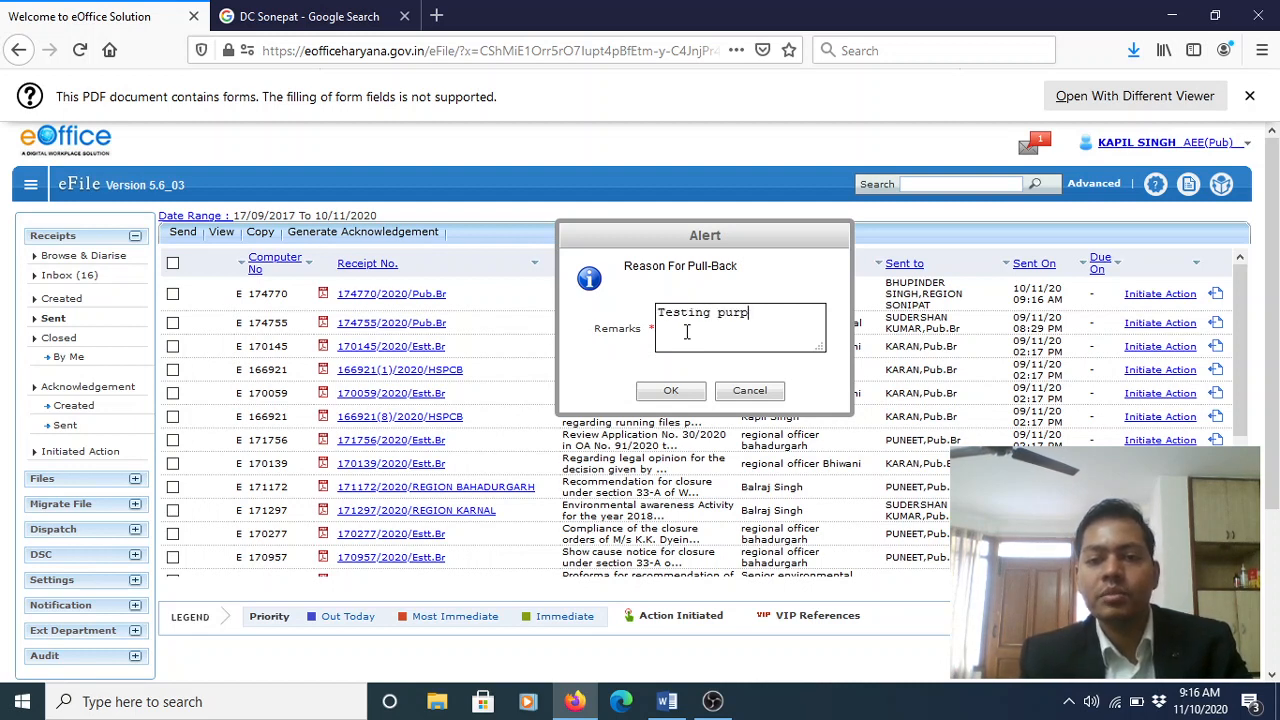
left_click(671, 393)
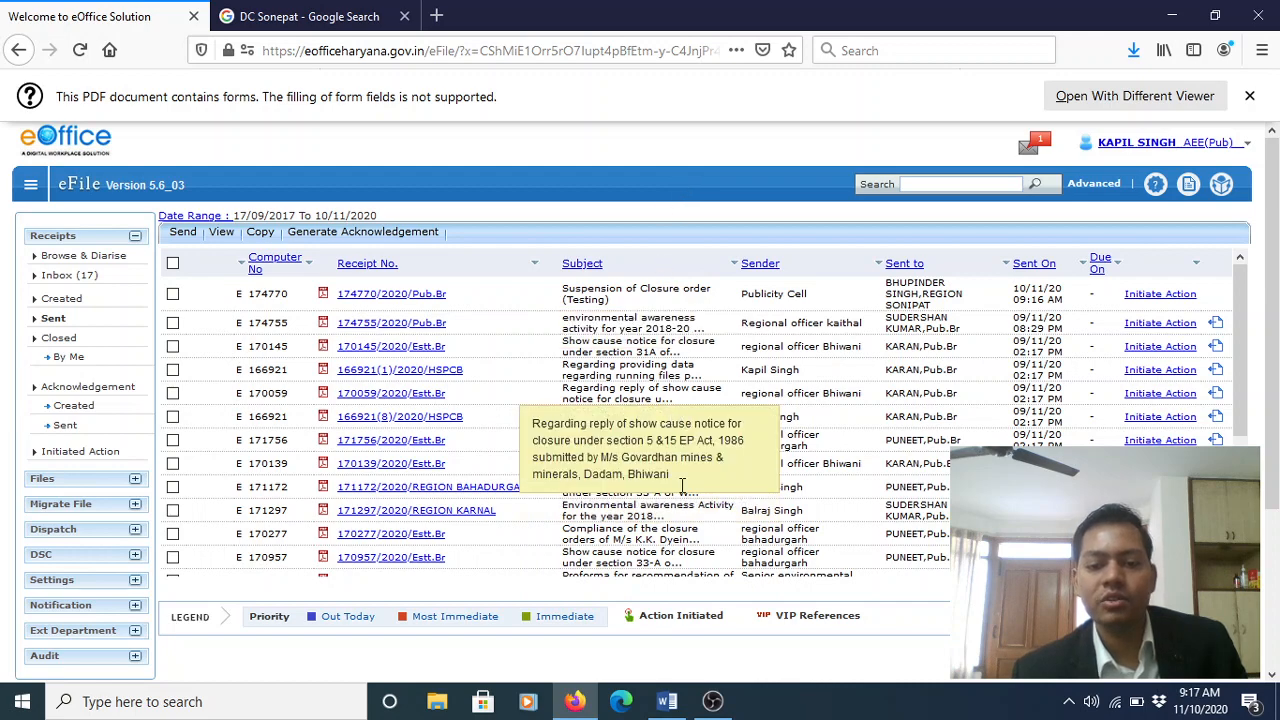
left_click(713, 705)
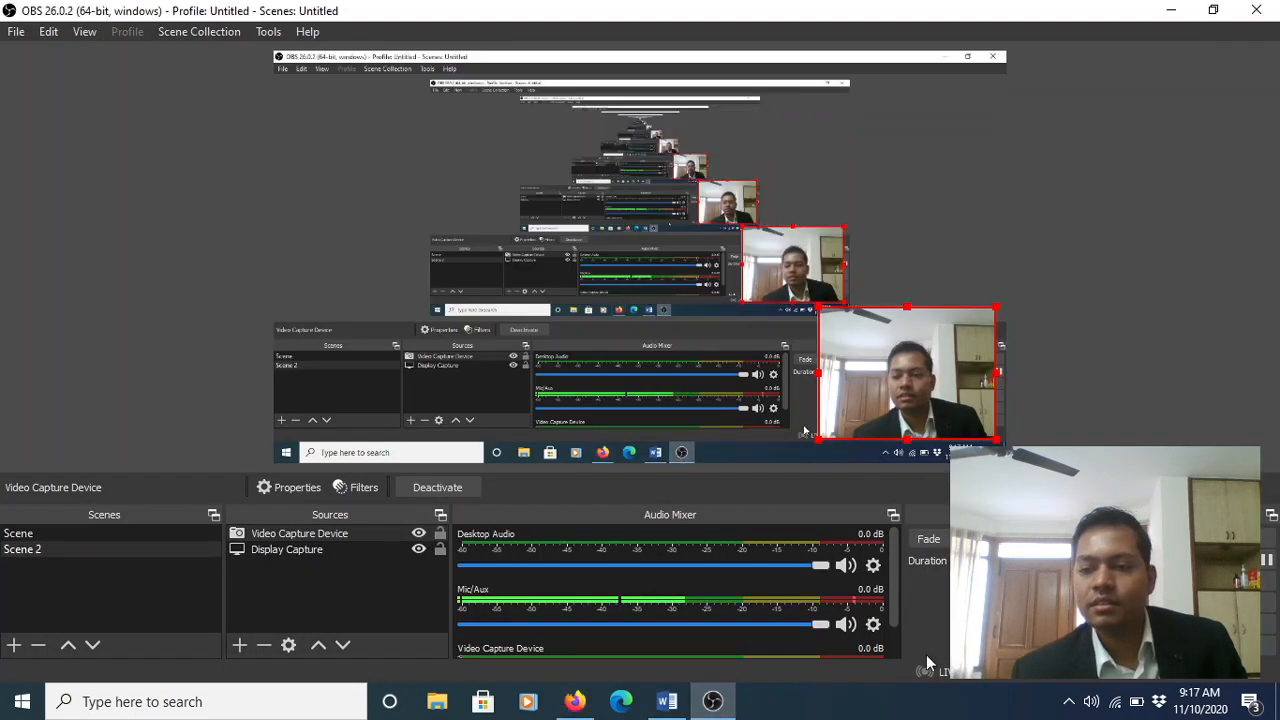